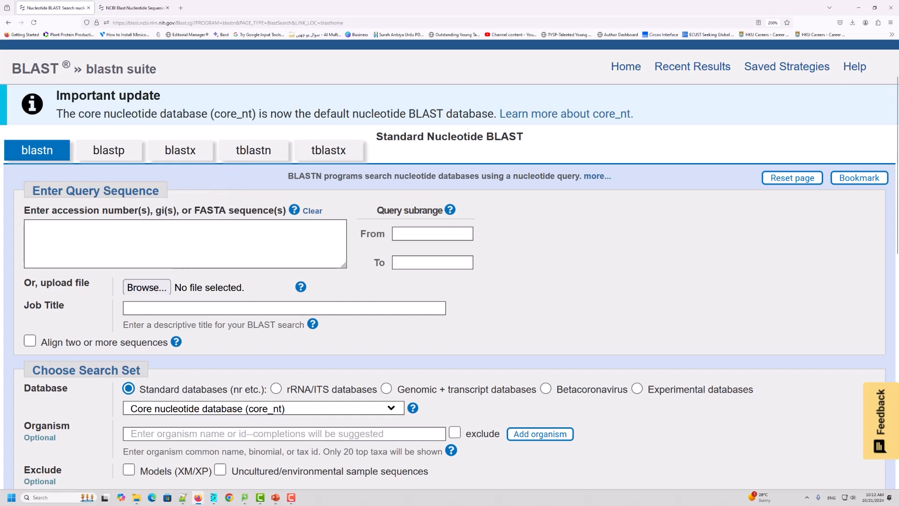
# Enter the accession number NR_158061.1 as the query sequence.
pyautogui.hotkey('alt', 'Tab')
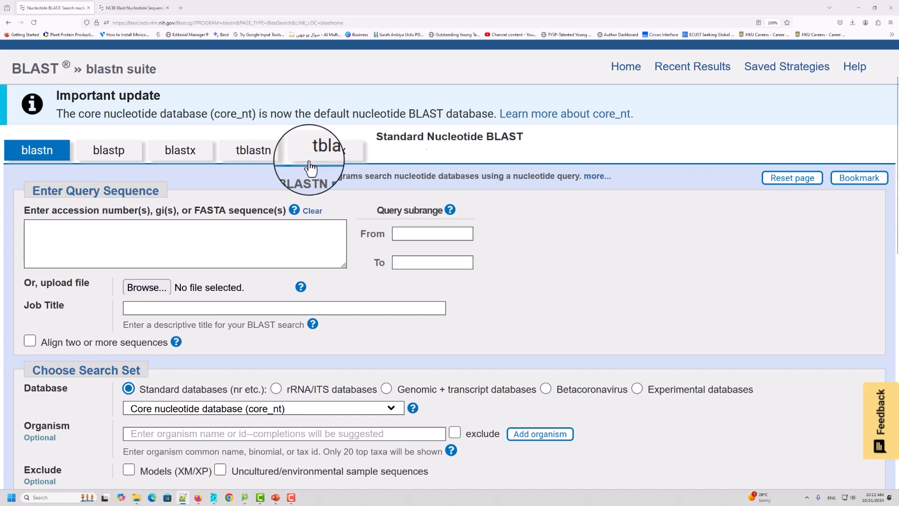
pyautogui.click(110, 230)
pyautogui.write('NR_158061')
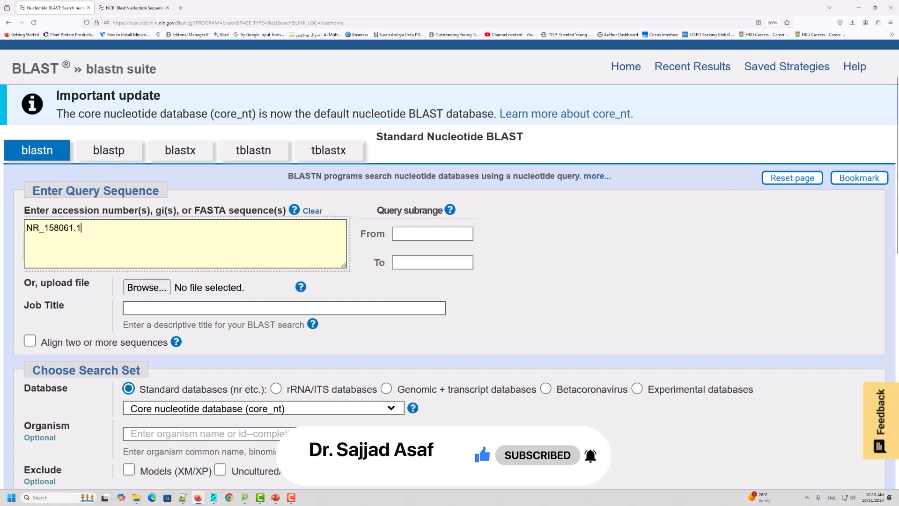
# Replace the accession number in the query with the copied nucleotide sequence, and open and dismiss the query file upload dialog.
pyautogui.hotkey('alt', 'Tab')
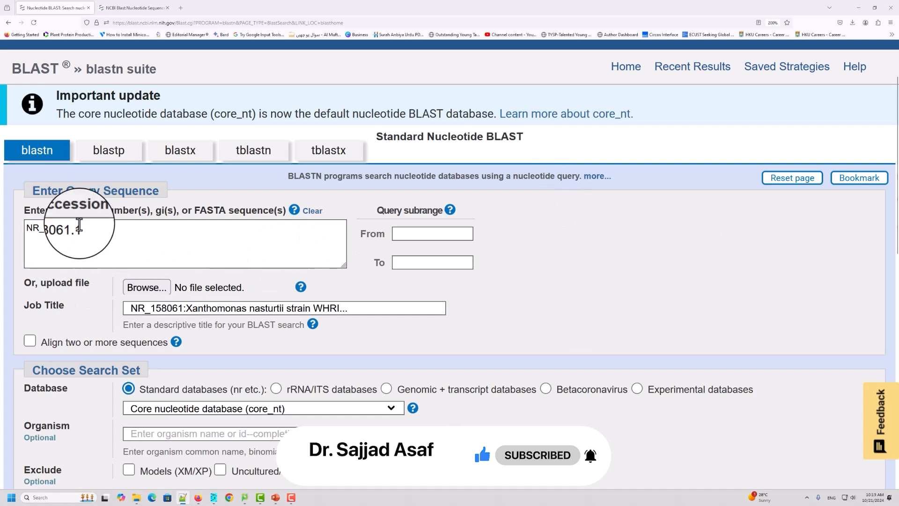
pyautogui.moveTo(83, 228); pyautogui.dragTo(1, 217)
pyautogui.hotkey('ctrl', 'v')
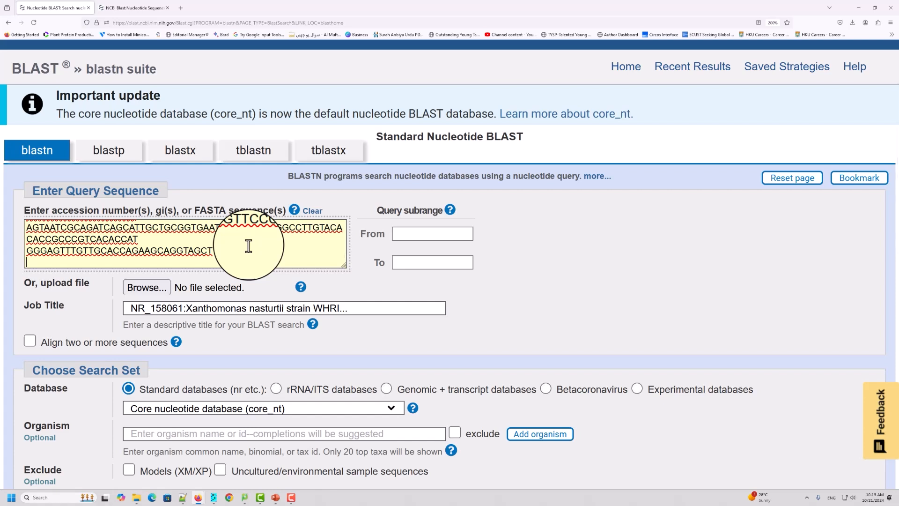
pyautogui.click(146, 287)
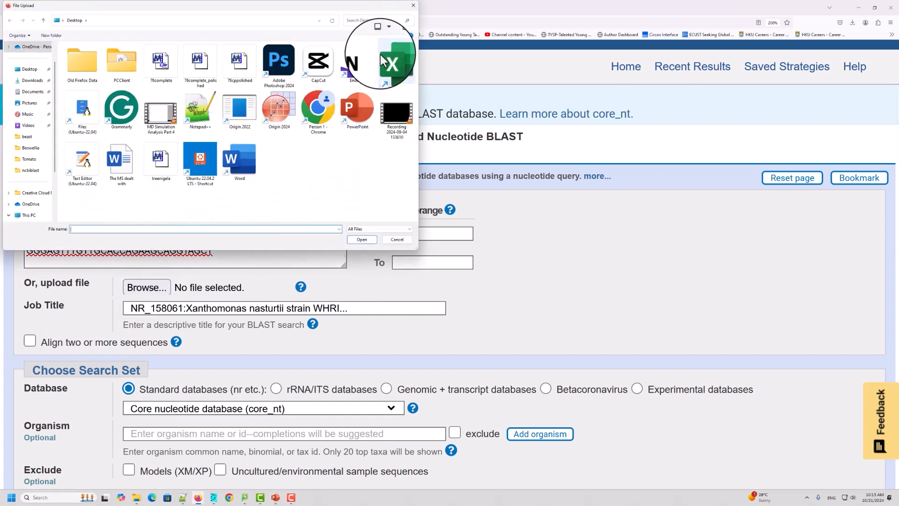
pyautogui.click(397, 240)
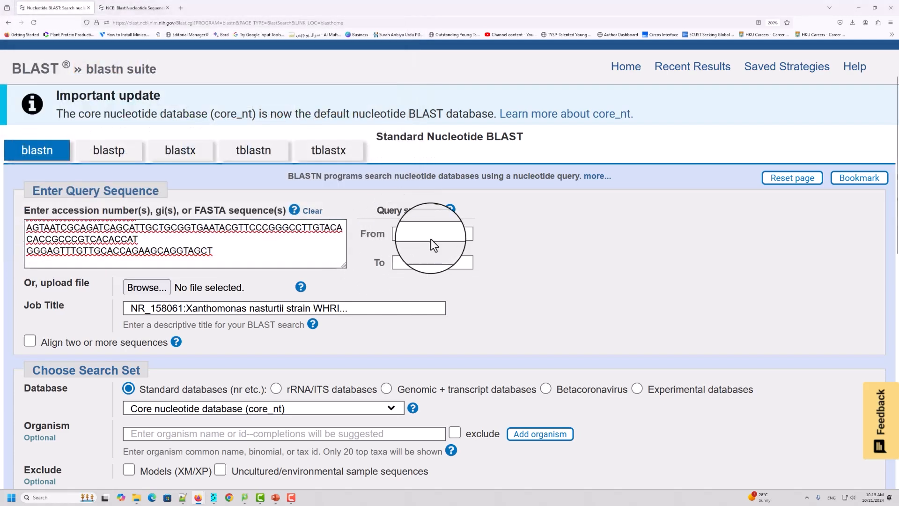
# Set the query subrange from 1 to 300.
pyautogui.moveTo(374, 210); pyautogui.dragTo(469, 207)
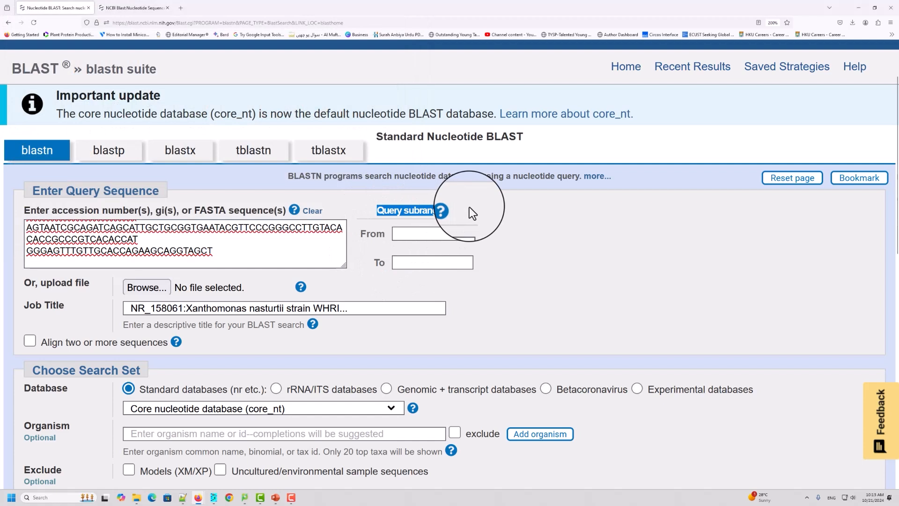
pyautogui.click(521, 236)
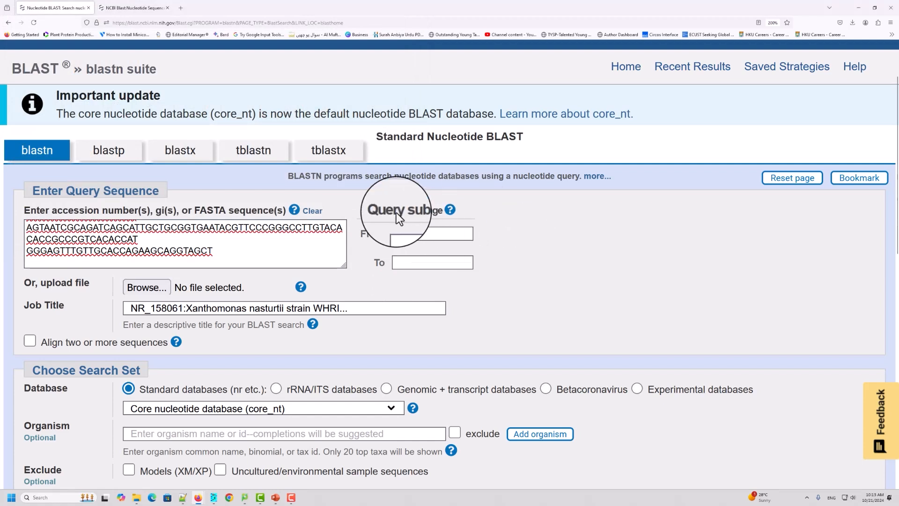
pyautogui.click(435, 236)
pyautogui.write('1')
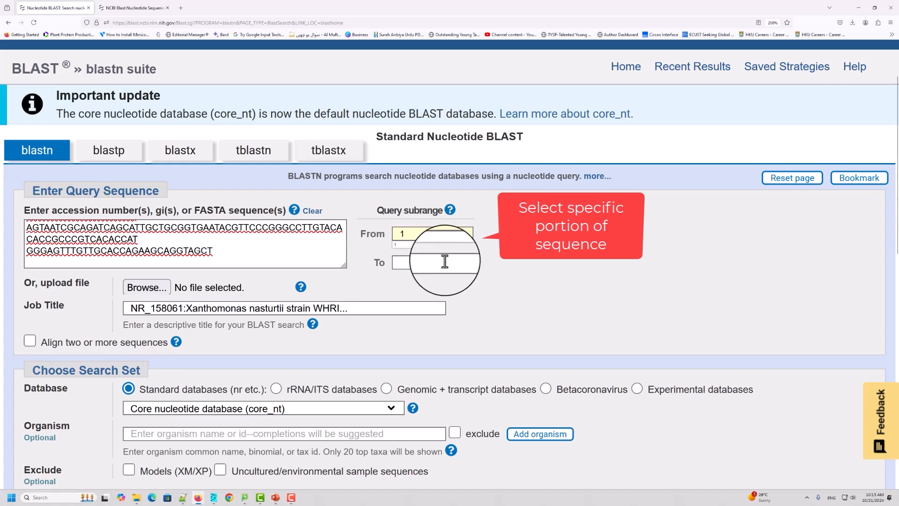
pyautogui.click(443, 263)
pyautogui.write('300')
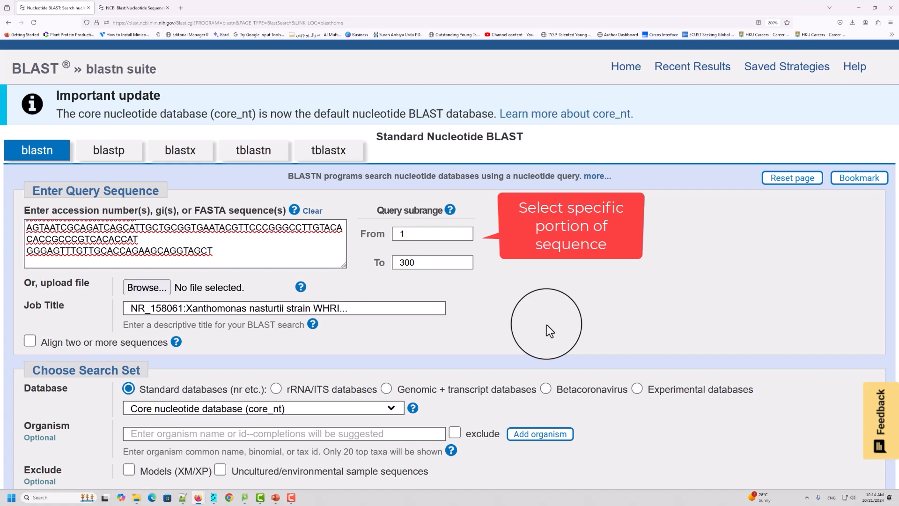
# Clear both the start and end values of the query subrange.
pyautogui.scroll(-3, 80, 240)
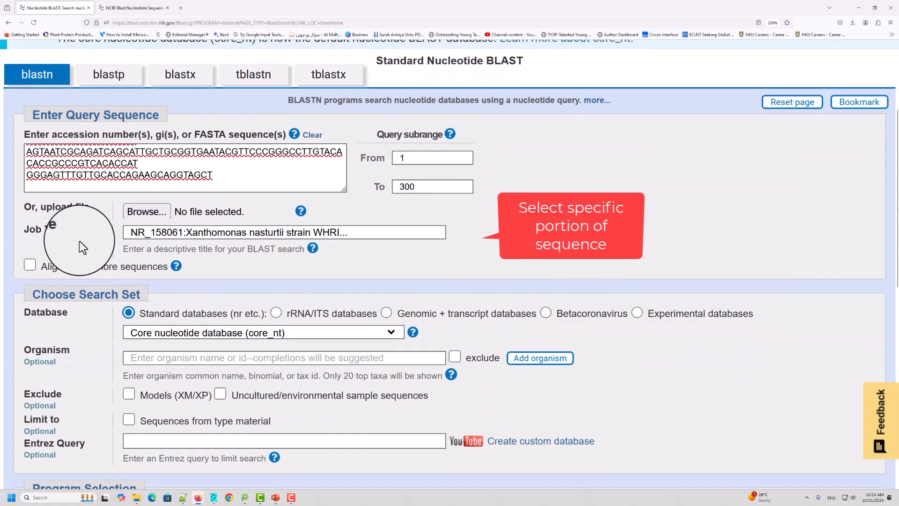
pyautogui.moveTo(433, 188); pyautogui.dragTo(285, 171)
pyautogui.press('BackSpace')
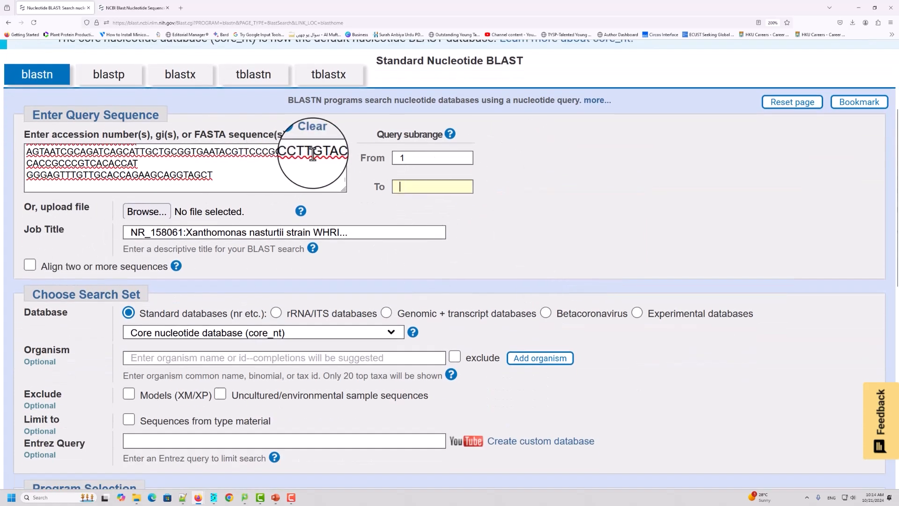
pyautogui.click(407, 158)
pyautogui.press('BackSpace')
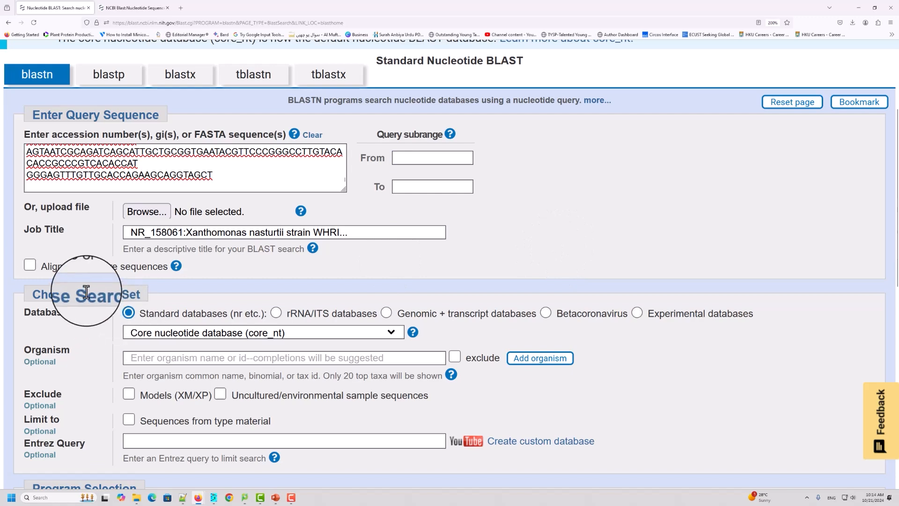
# Review the available standard databases and show the description of the core nucleotide database (core_nt).
pyautogui.scroll(-6, 200, 318)
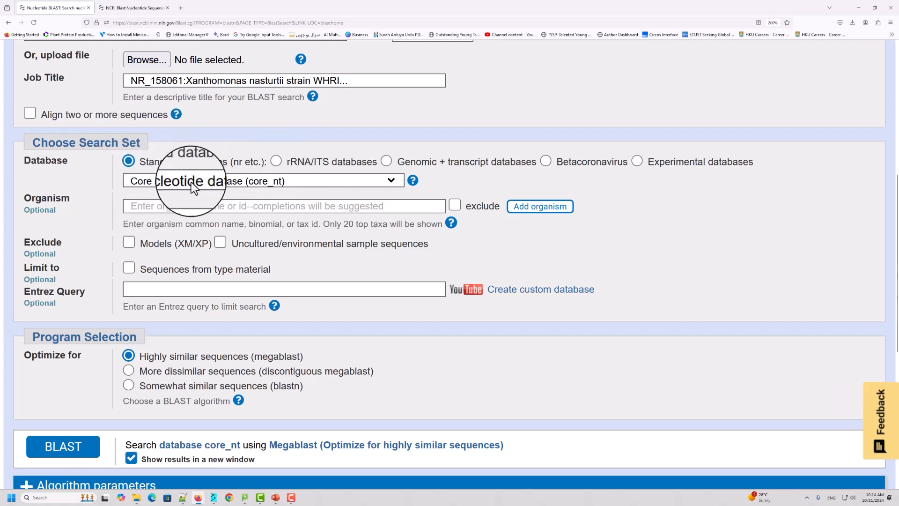
pyautogui.click(327, 181)
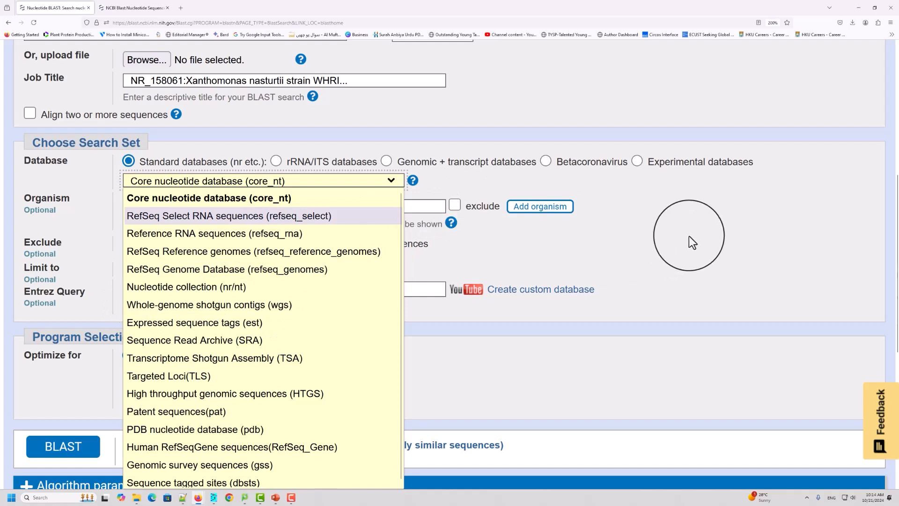
pyautogui.click(691, 235)
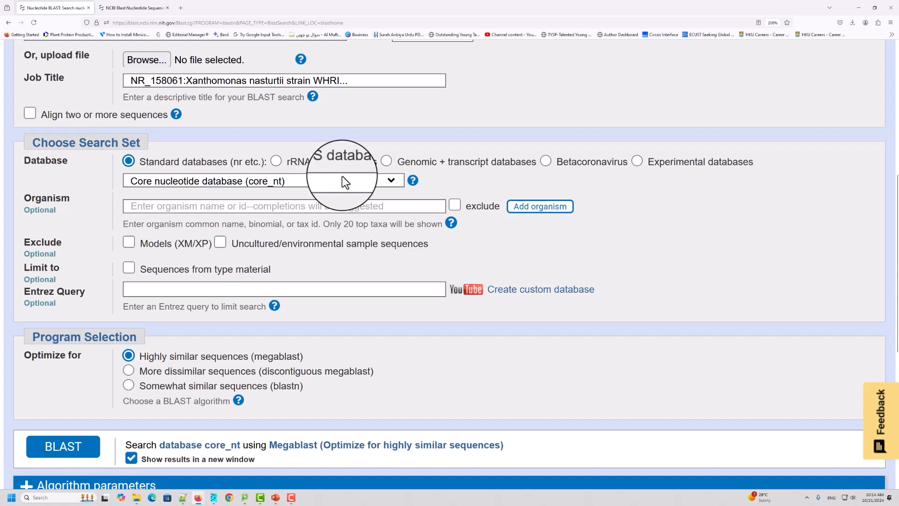
pyautogui.click(413, 182)
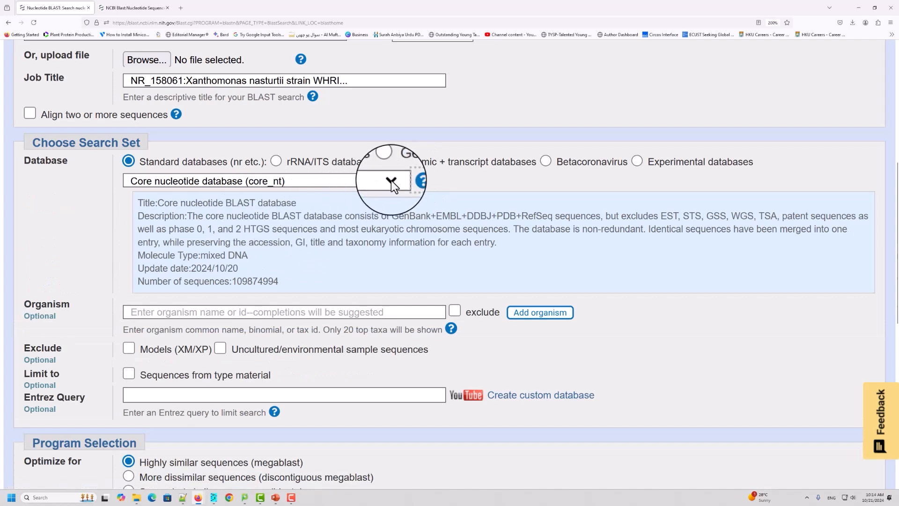
# Choose Whole-genome shotgun contigs (wgs) as the database and view its description.
pyautogui.click(377, 181)
pyautogui.click(251, 308)
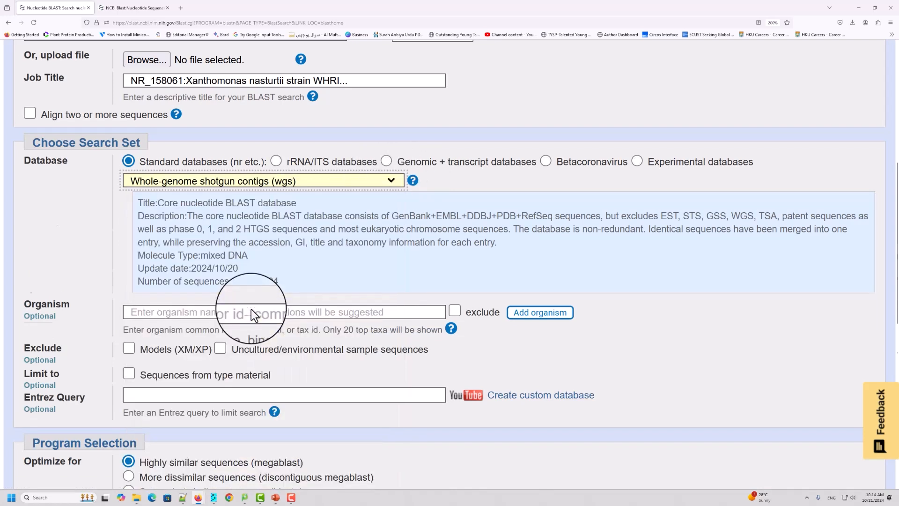
pyautogui.click(413, 184)
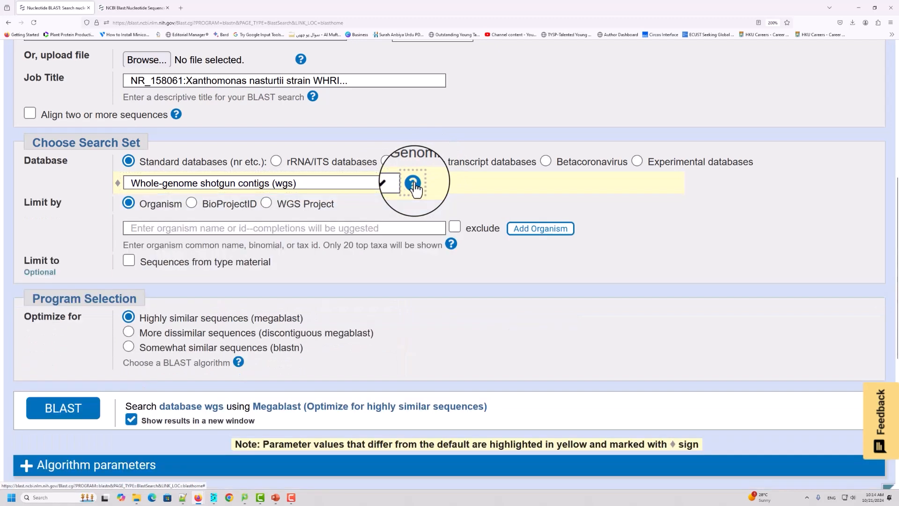
pyautogui.click(413, 184)
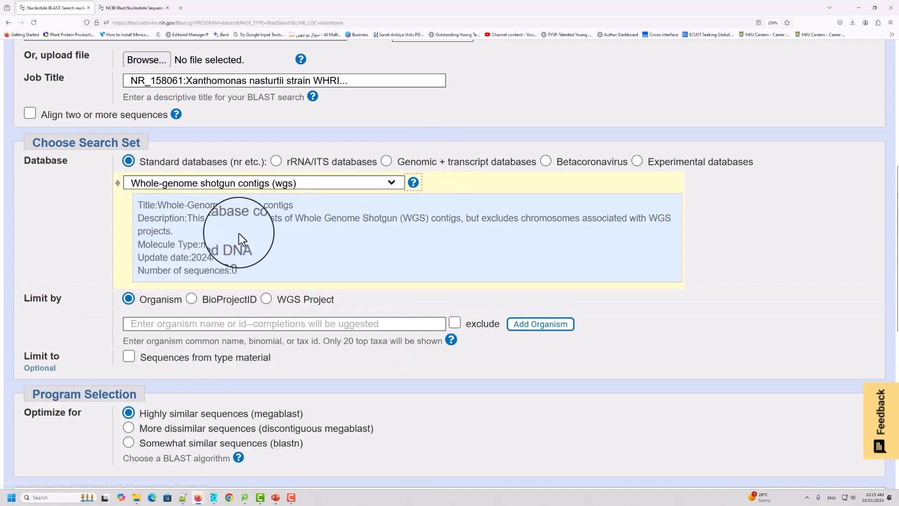
pyautogui.click(413, 182)
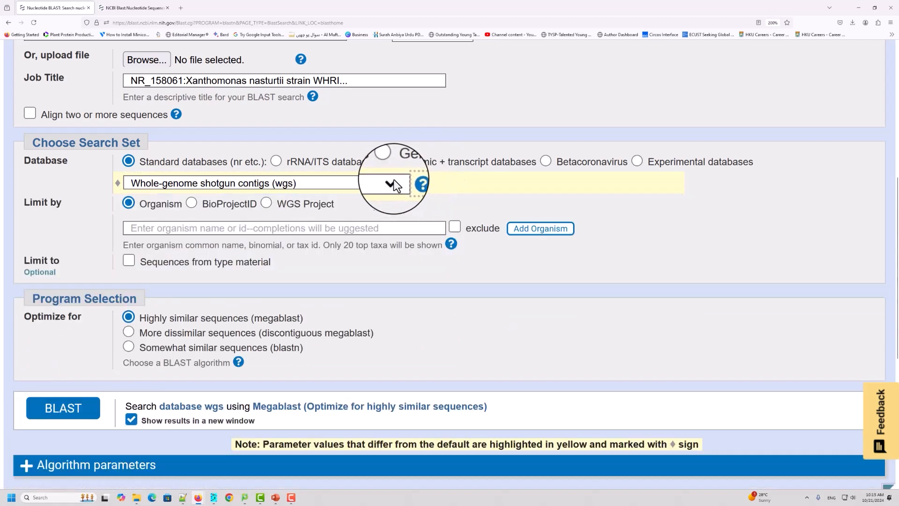
# Set the search database back to Core nucleotide database (core_nt).
pyautogui.click(394, 182)
pyautogui.click(238, 203)
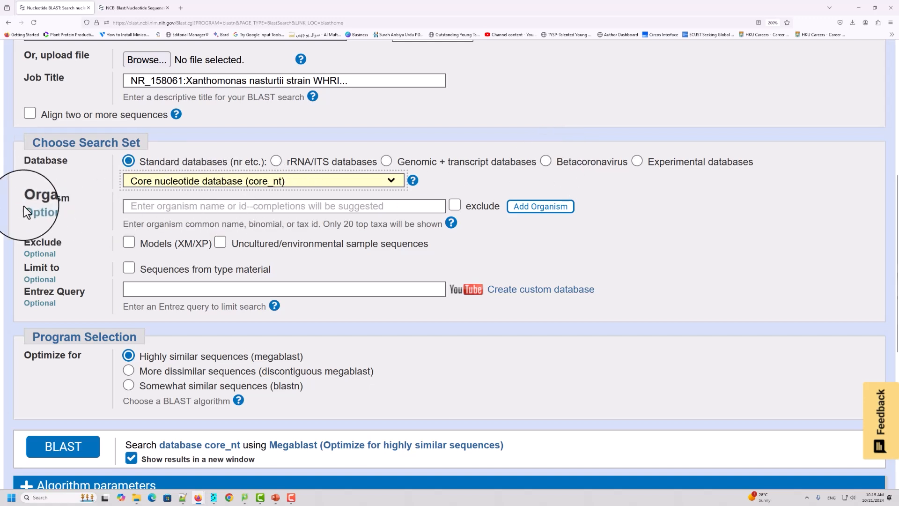
# Look up Bacillus in the organism suggestions and choose Bacillus pneumoniae (taxid:573) for the search set.
pyautogui.click(241, 207)
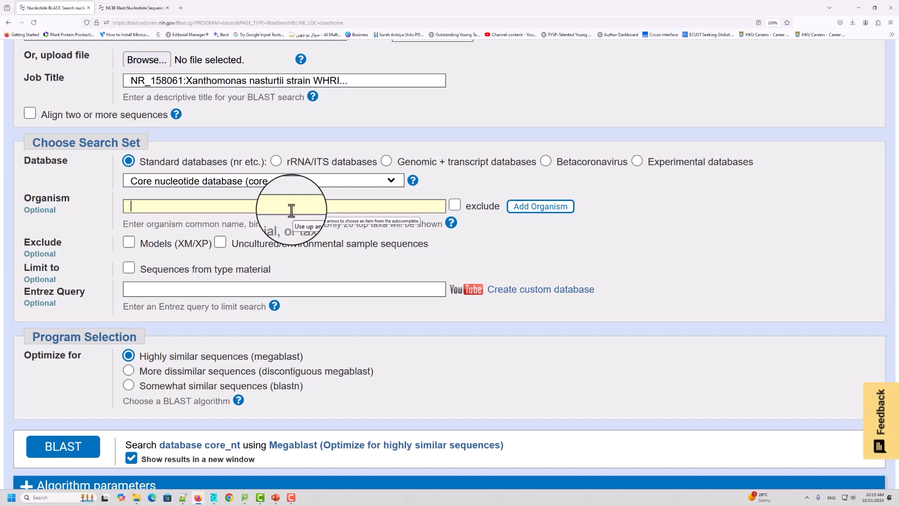
pyautogui.write('B')
pyautogui.press('BackSpace')
pyautogui.write('Bacillus')
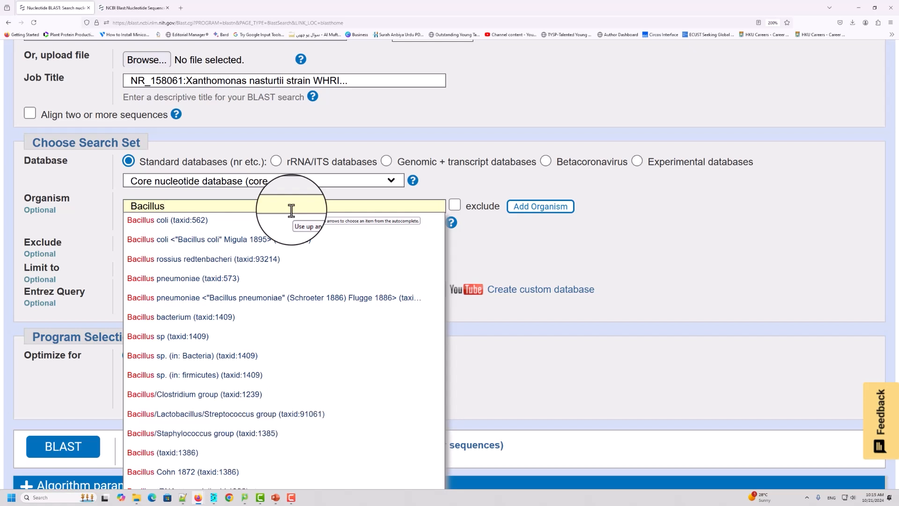
pyautogui.click(168, 283)
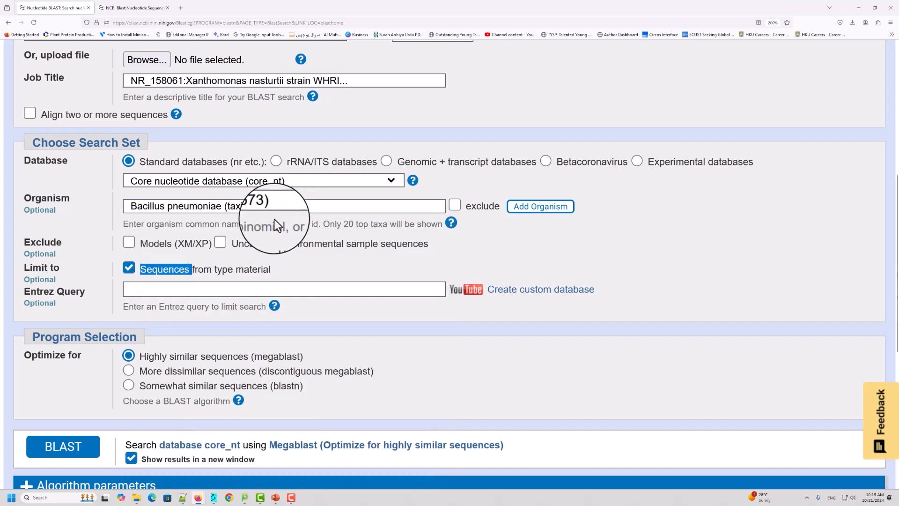
# Mark Bacillus pneumoniae (taxid:573) as excluded and add two more organism rows.
pyautogui.moveTo(290, 212); pyautogui.dragTo(129, 206)
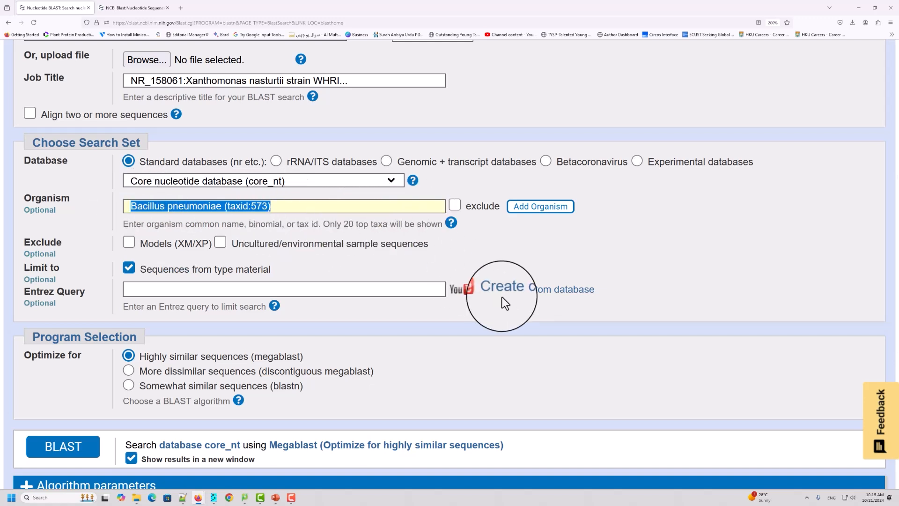
pyautogui.click(454, 205)
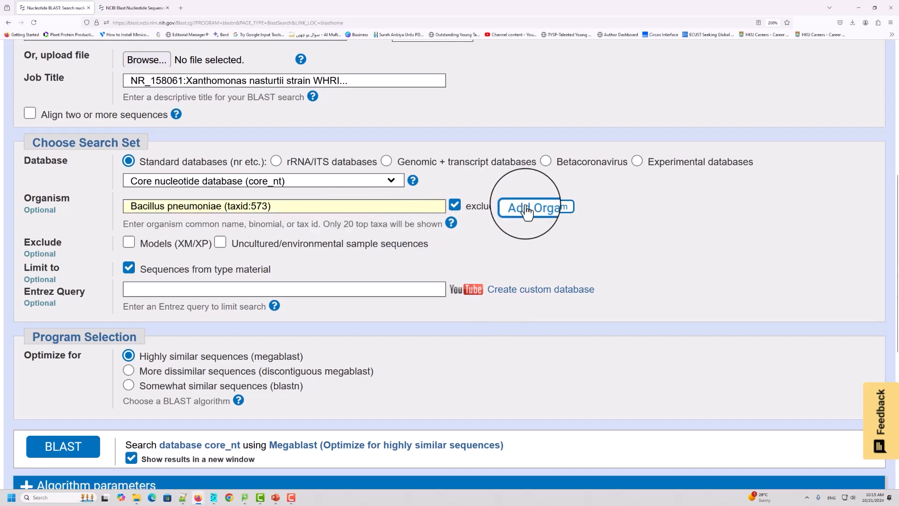
pyautogui.click(543, 209)
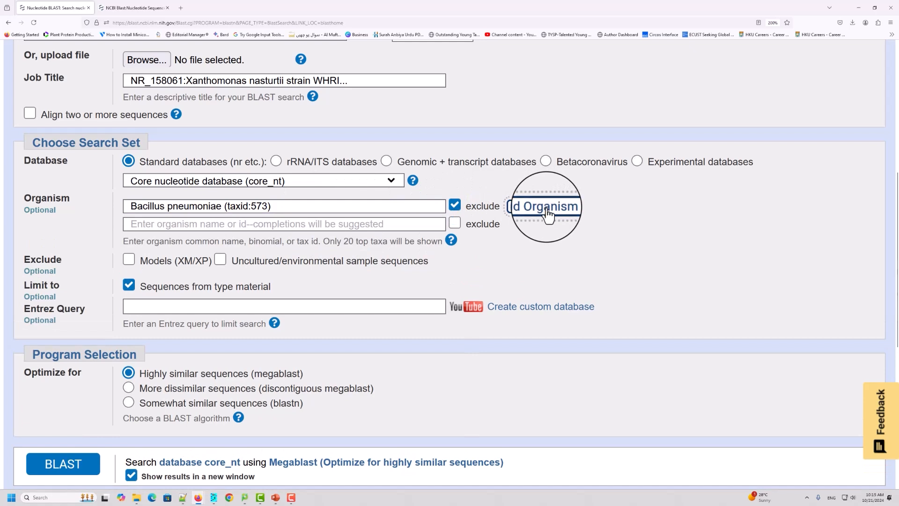
pyautogui.click(546, 215)
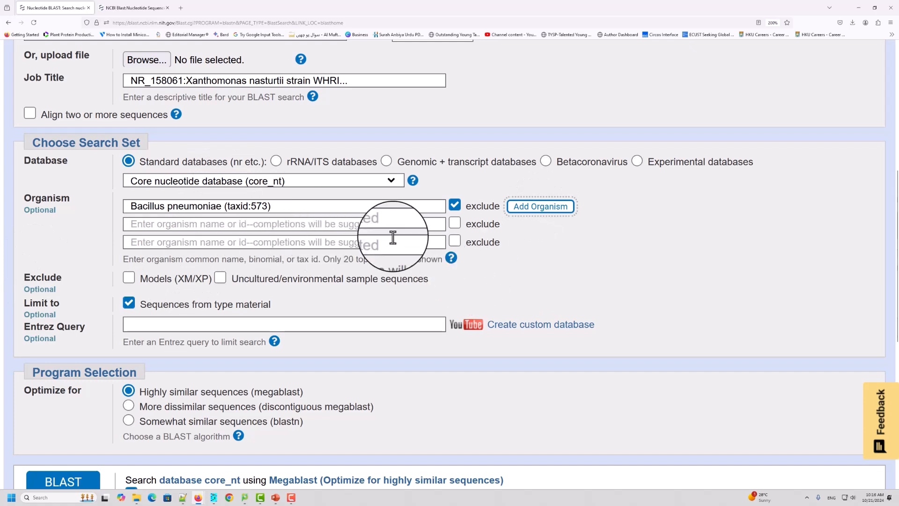
# Turn on exclusion for the third organism row and turn it off for Bacillus pneumoniae, leaving the second row not excluded.
pyautogui.click(459, 225)
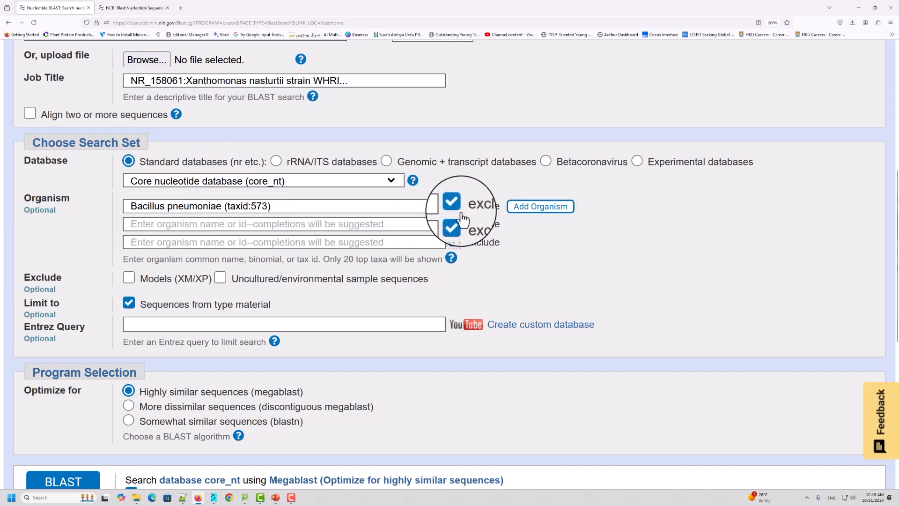
pyautogui.click(458, 241)
pyautogui.click(454, 223)
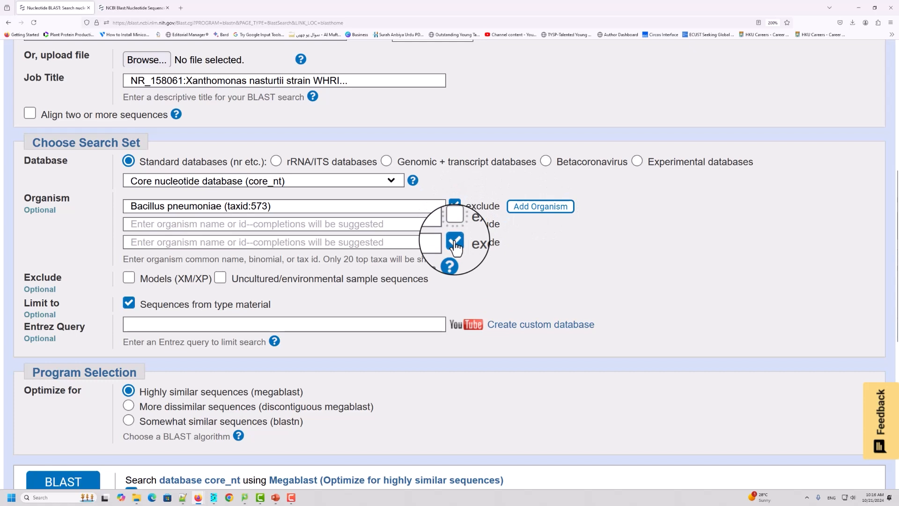
pyautogui.click(454, 205)
pyautogui.moveTo(298, 207); pyautogui.dragTo(35, 183)
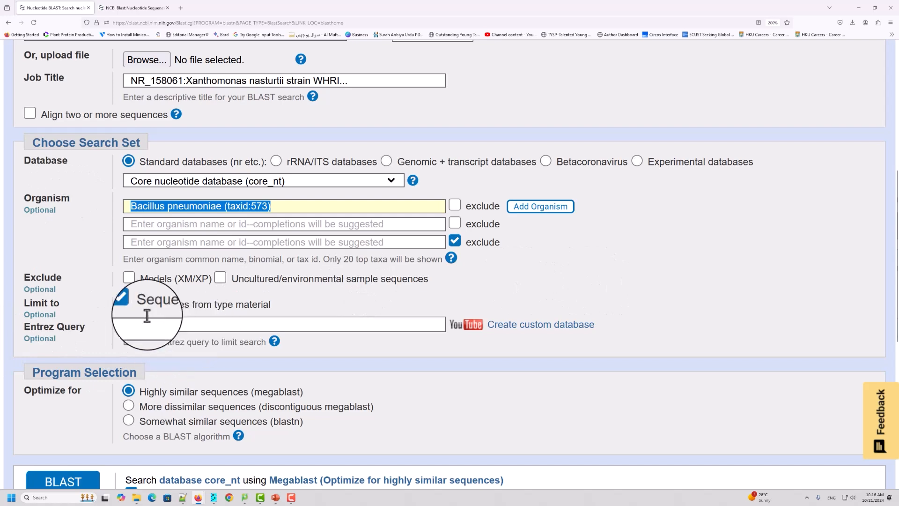
# Remove the limit to sequences from type material from the search set.
pyautogui.scroll(-3, 234, 351)
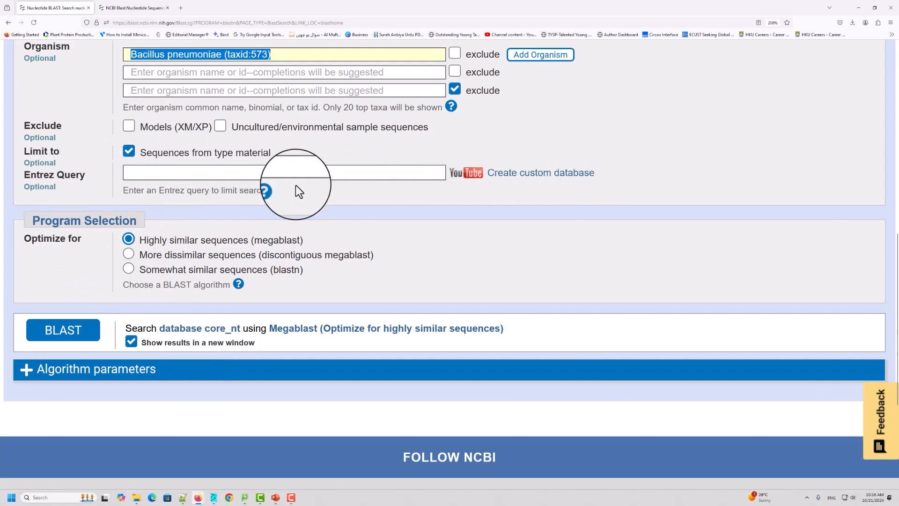
pyautogui.moveTo(275, 194)
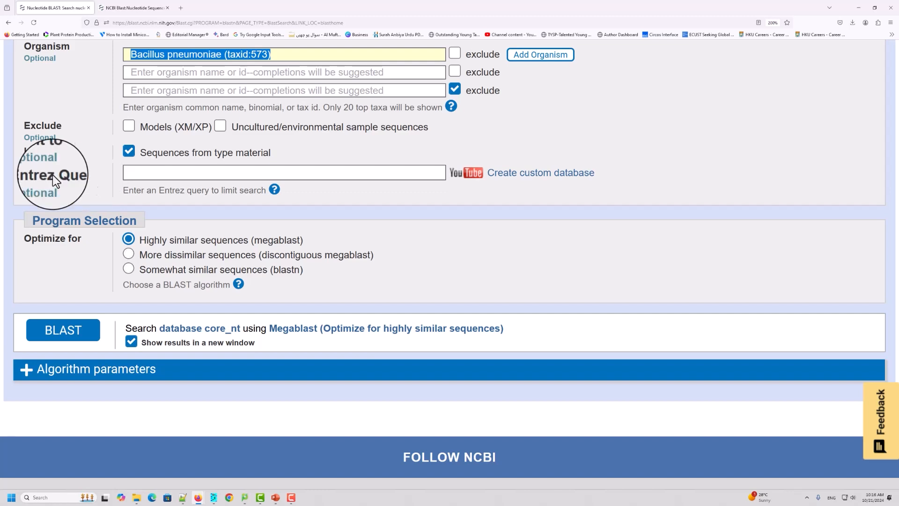
pyautogui.click(130, 152)
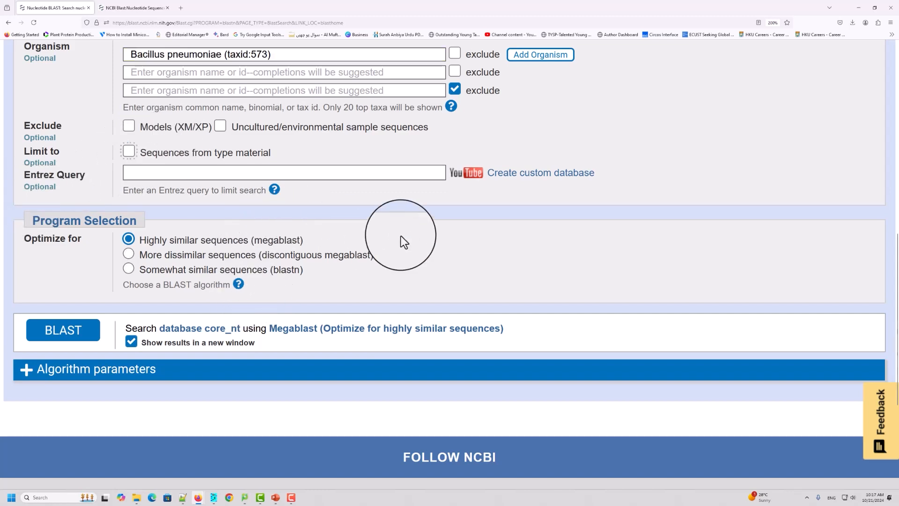
# Turn off showing the results in a new window and turn it back on.
pyautogui.scroll(-3, 95, 242)
pyautogui.scroll(2, 114, 177)
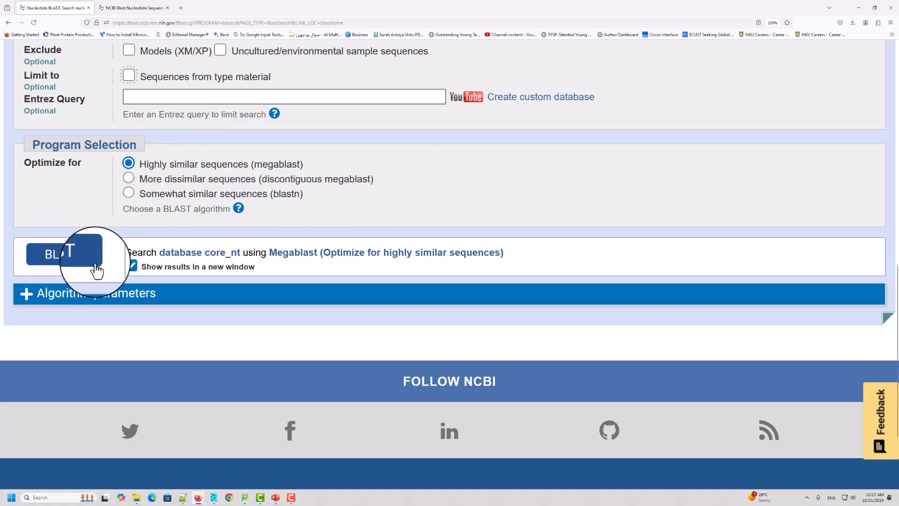
pyautogui.click(135, 270)
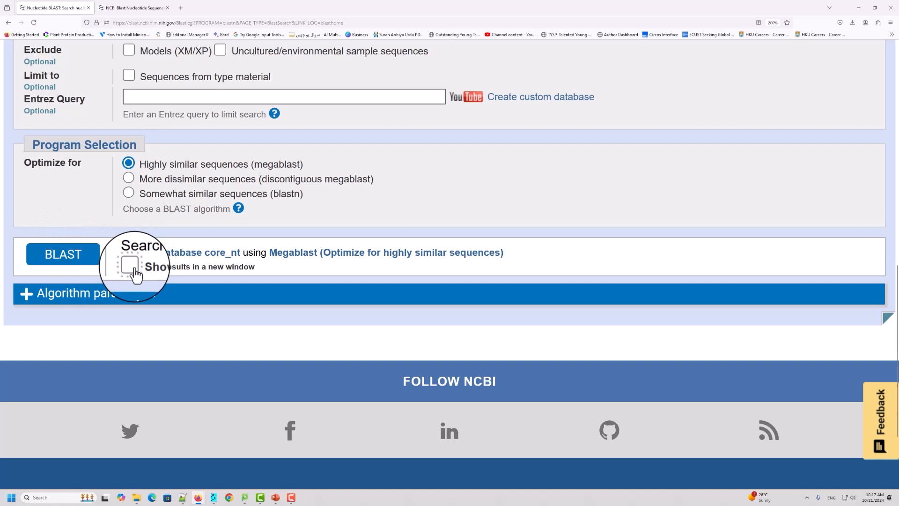
pyautogui.click(130, 265)
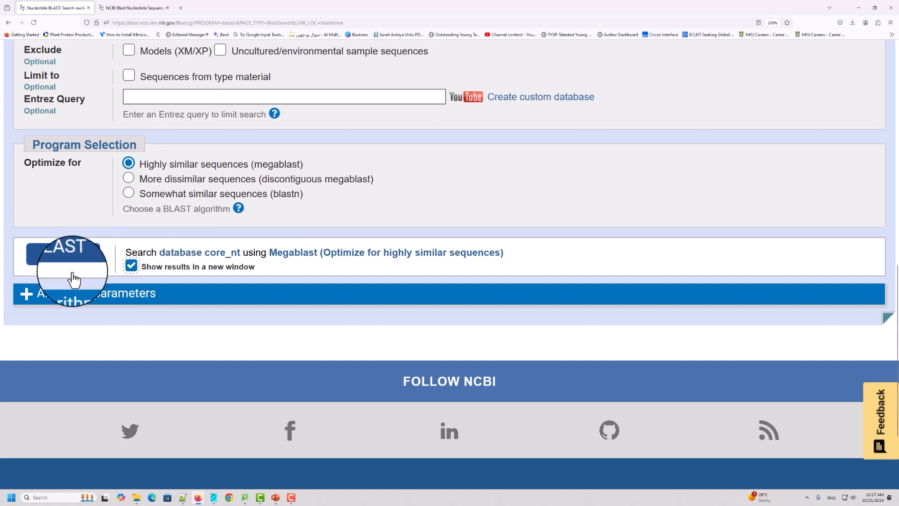
# Expand the algorithm parameters, try other values for the maximum target sequences and set it back to 100.
pyautogui.click(26, 295)
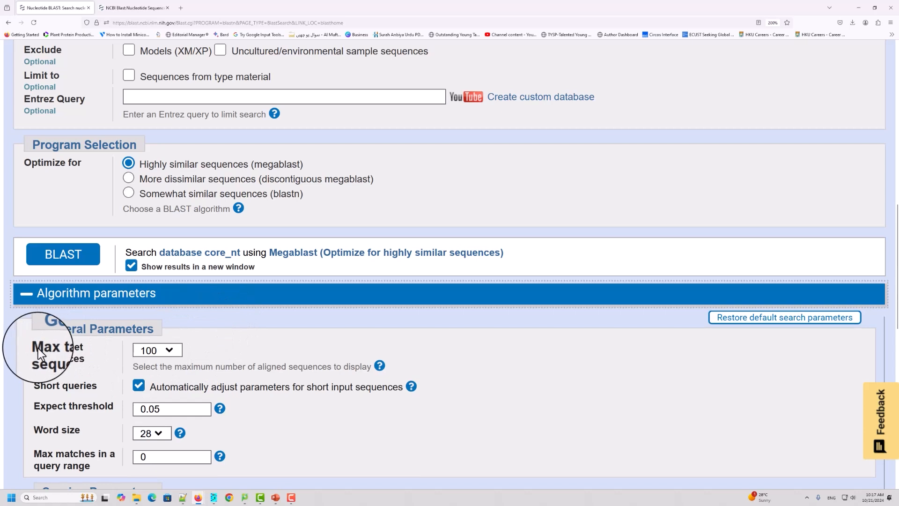
pyautogui.moveTo(36, 347); pyautogui.dragTo(93, 361)
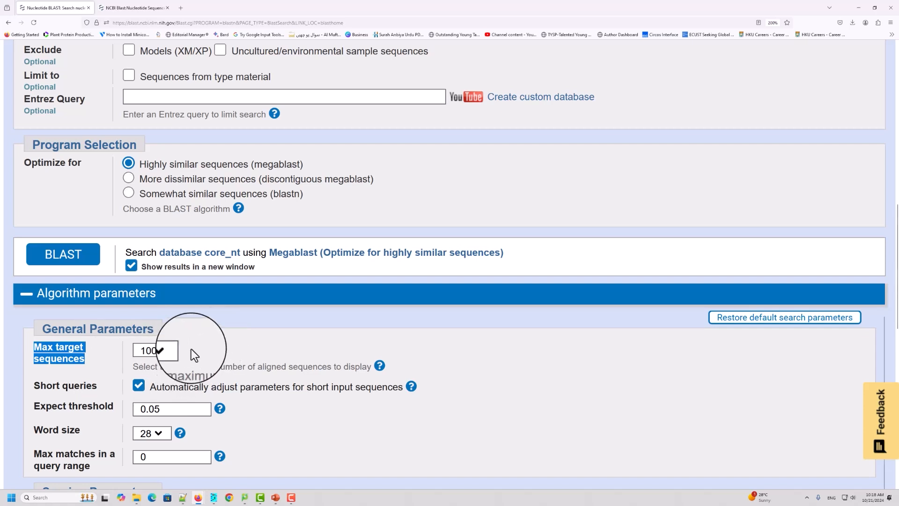
pyautogui.click(173, 353)
pyautogui.click(169, 366)
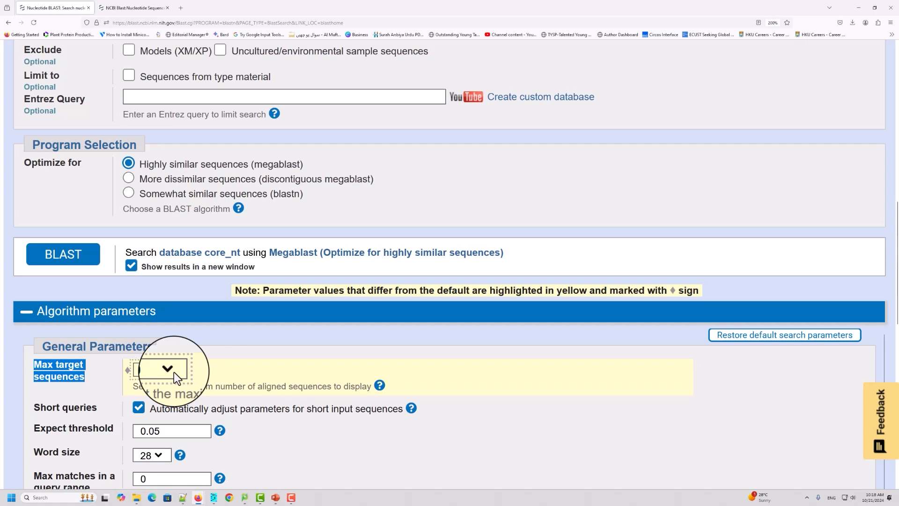
pyautogui.click(173, 372)
pyautogui.click(159, 263)
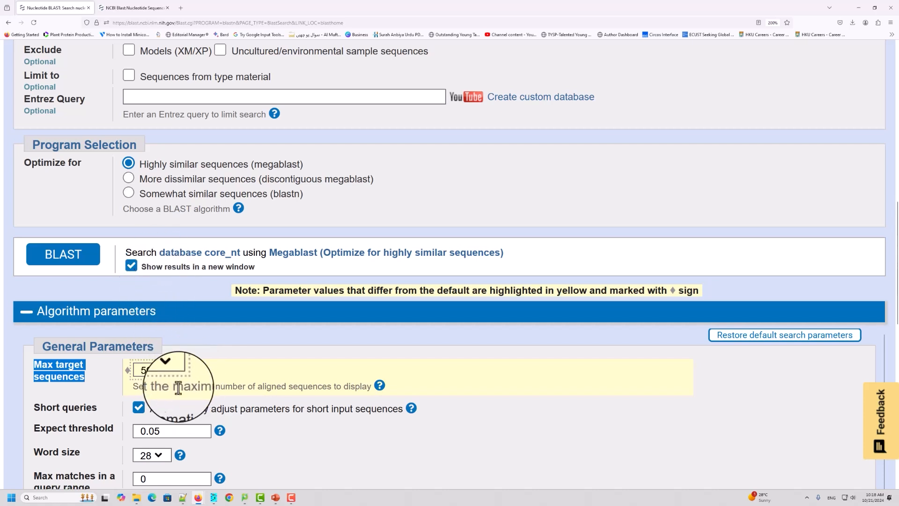
pyautogui.click(166, 369)
pyautogui.click(149, 283)
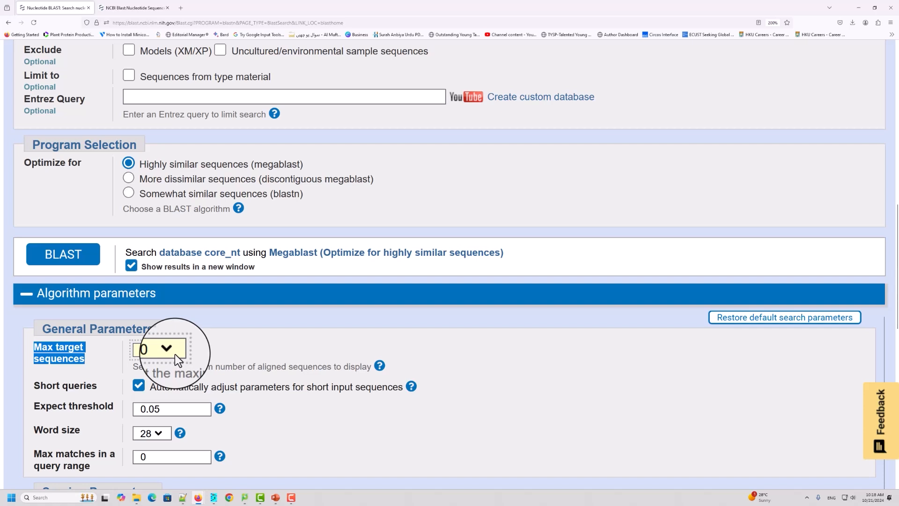
# Examine the general parameters, including the expect threshold, and collapse the algorithm parameters.
pyautogui.scroll(-3, 524, 428)
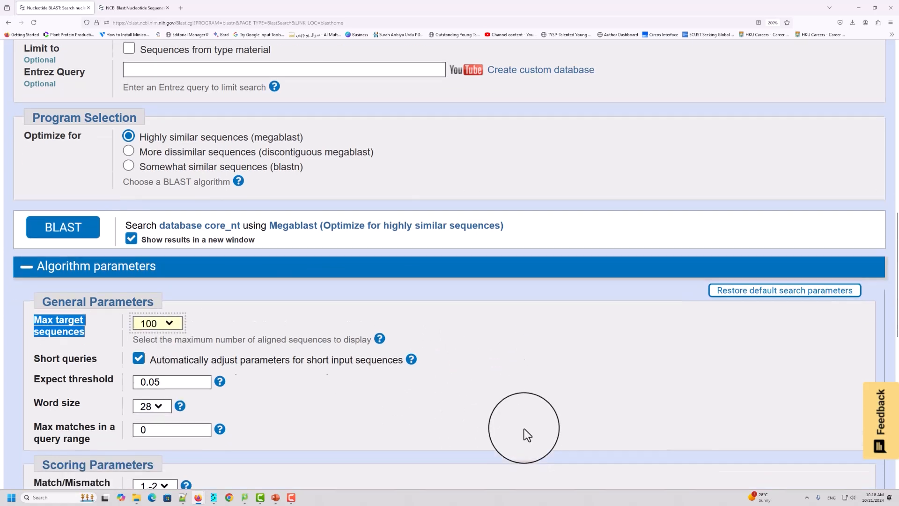
pyautogui.doubleClick(181, 332)
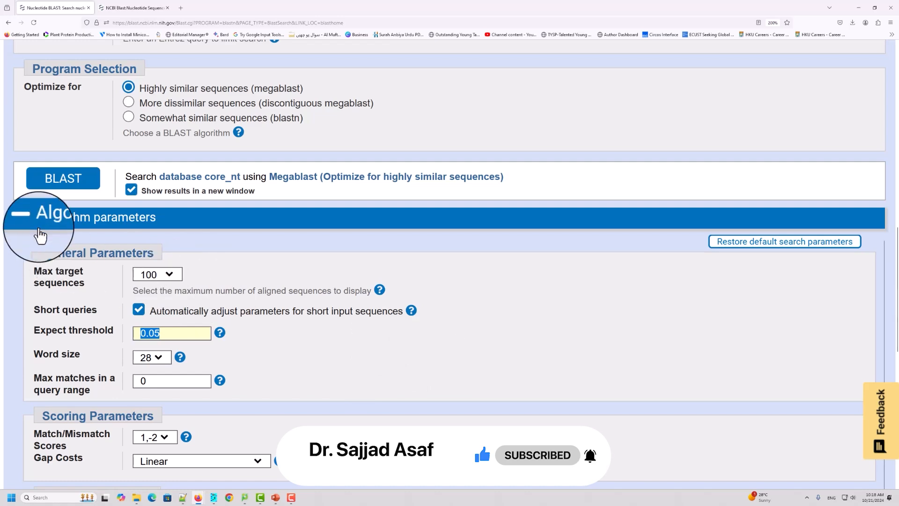
pyautogui.click(27, 220)
# Review the query sequence and search set, and run the megablast search against core_nt limited to Bacillus pneumoniae (taxid:573).
pyautogui.scroll(10, 124, 270)
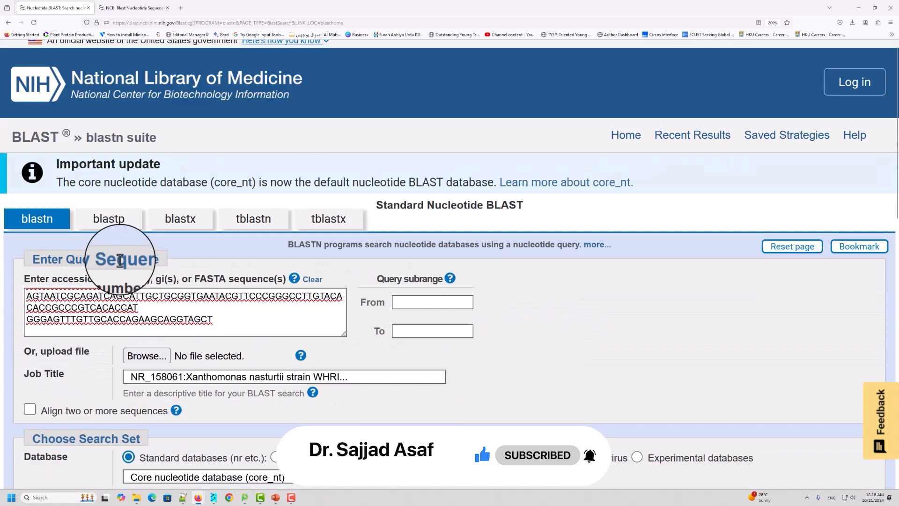
pyautogui.moveTo(231, 321); pyautogui.dragTo(16, 305)
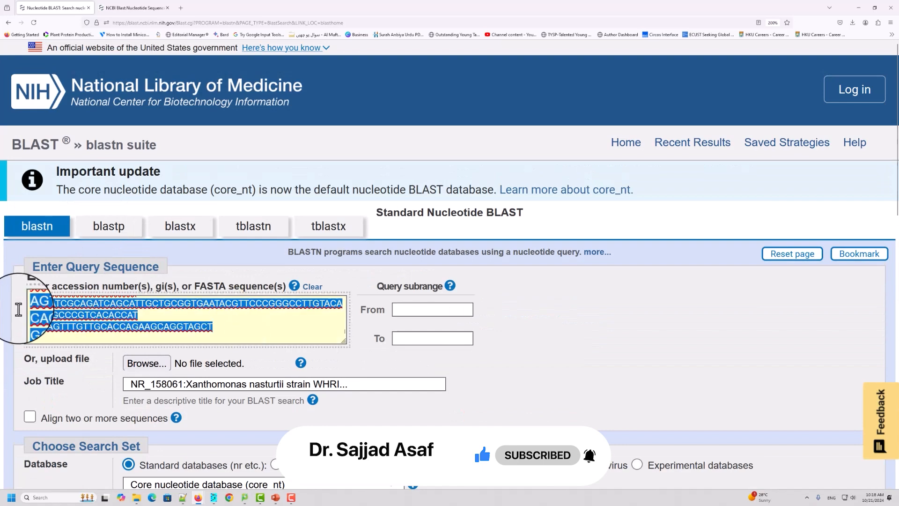
pyautogui.scroll(-10, 591, 361)
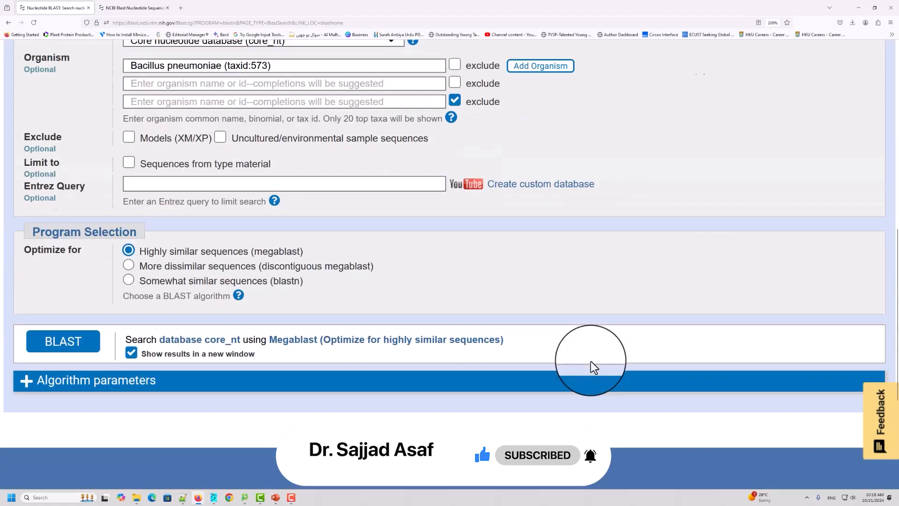
pyautogui.scroll(5, 273, 359)
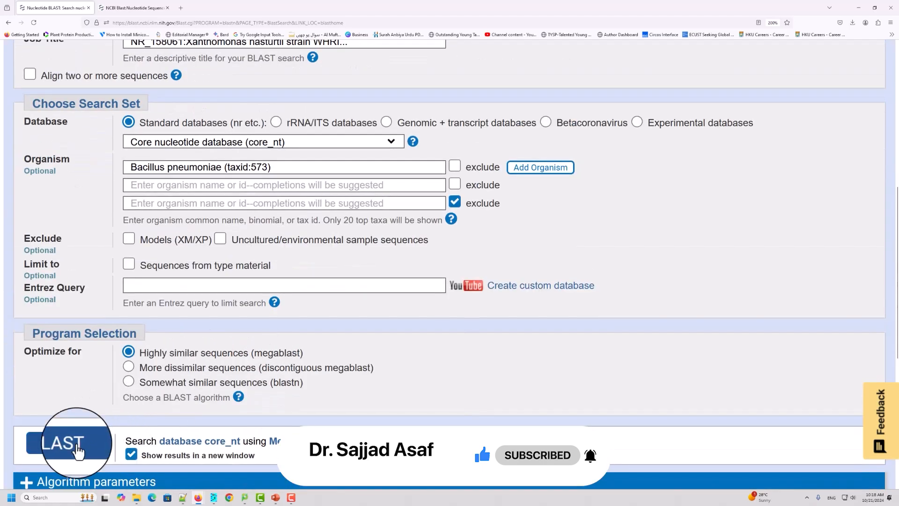
pyautogui.click(75, 447)
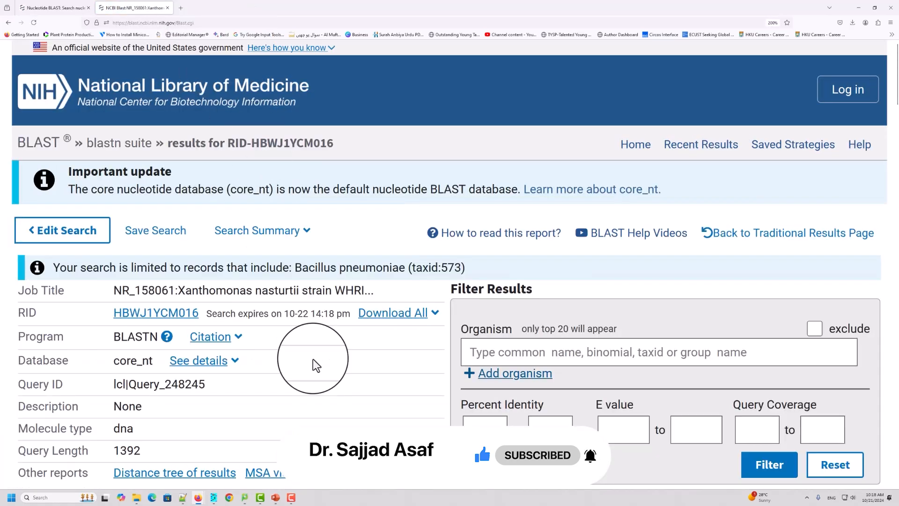
# Examine the search summary of the results: program, database, query ID, description, molecule type and query length.
pyautogui.scroll(-2, 414, 367)
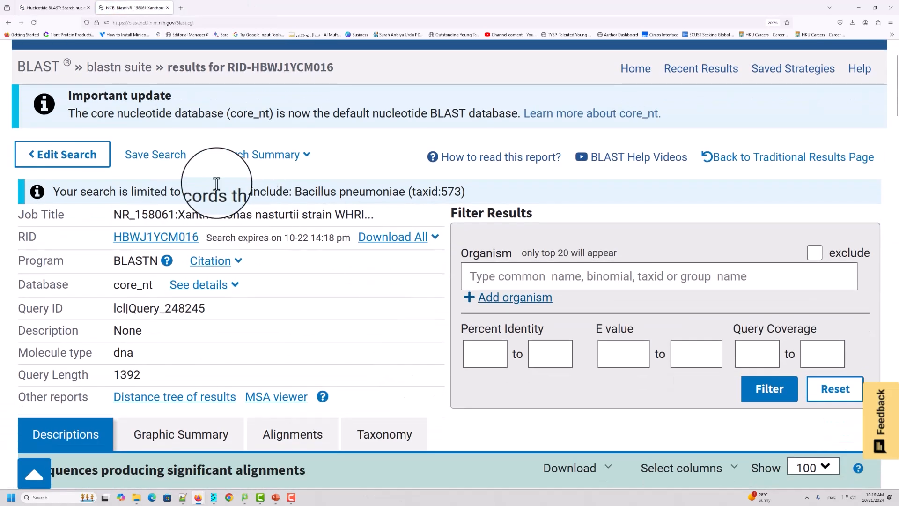
pyautogui.scroll(-3, 282, 194)
pyautogui.scroll(2, 282, 193)
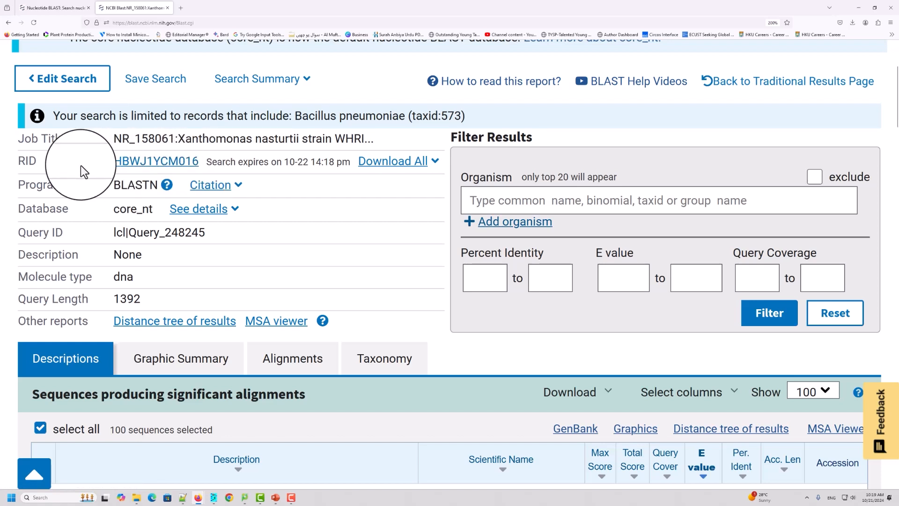
pyautogui.moveTo(121, 187); pyautogui.dragTo(157, 185)
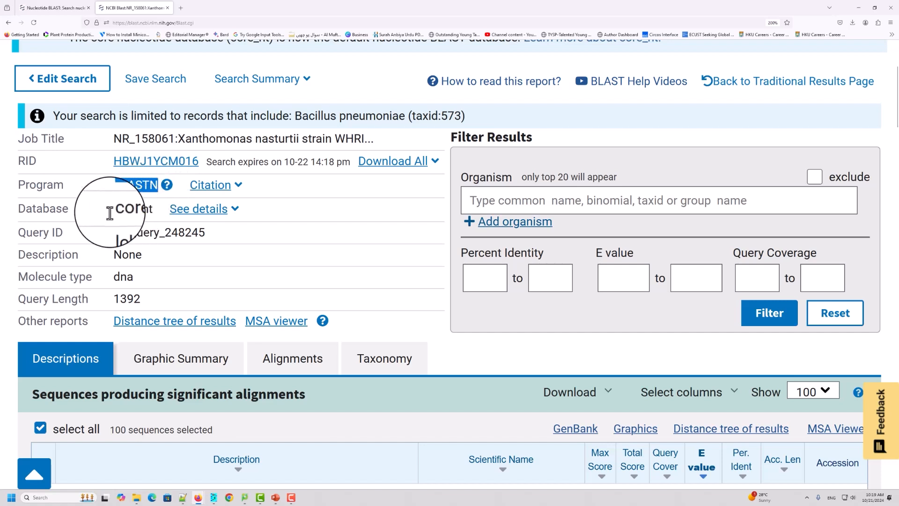
pyautogui.moveTo(114, 209); pyautogui.dragTo(156, 208)
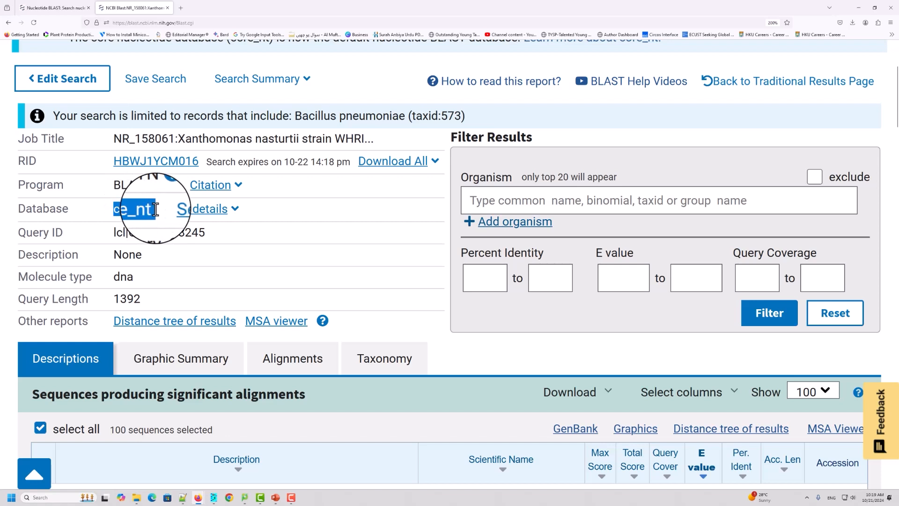
pyautogui.moveTo(102, 232); pyautogui.dragTo(217, 240)
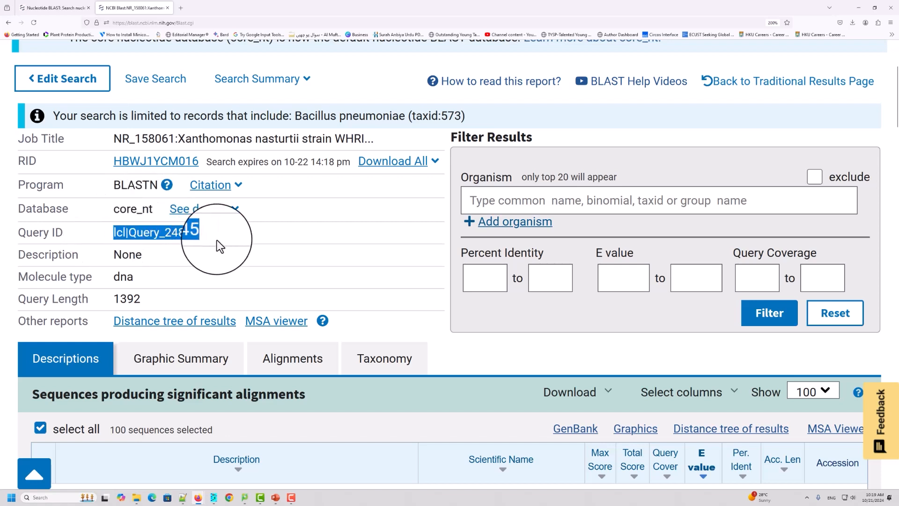
pyautogui.click(122, 232)
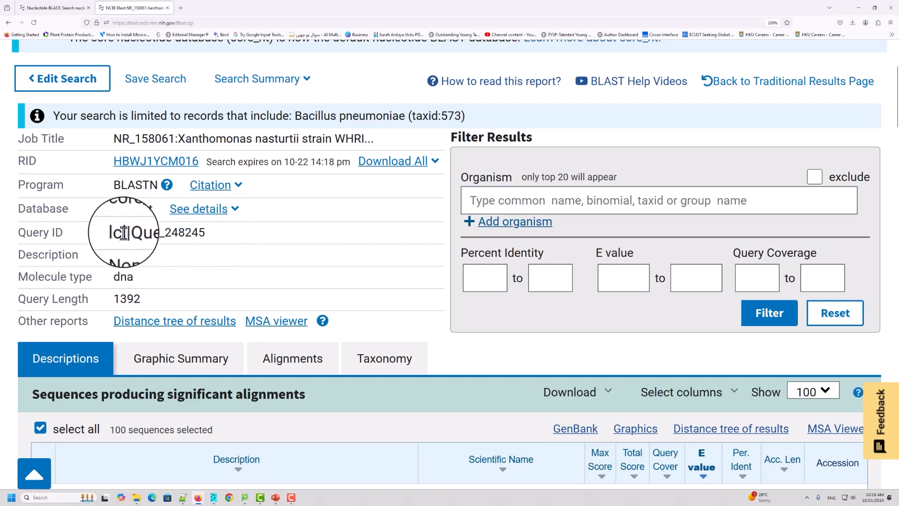
pyautogui.moveTo(129, 232); pyautogui.dragTo(220, 235)
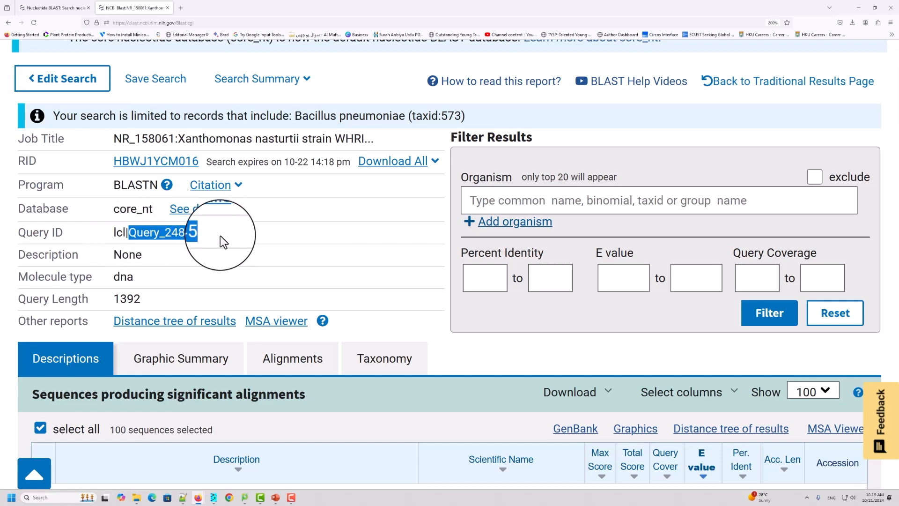
pyautogui.doubleClick(124, 254)
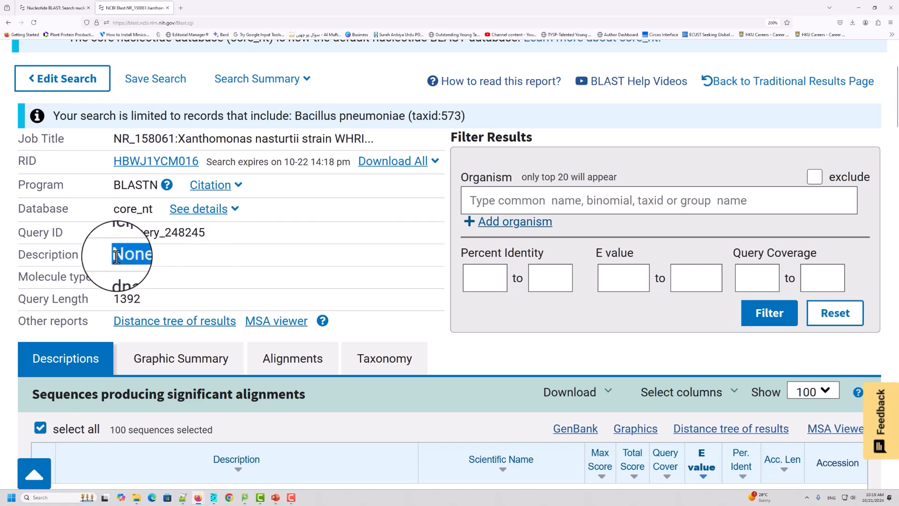
pyautogui.doubleClick(119, 277)
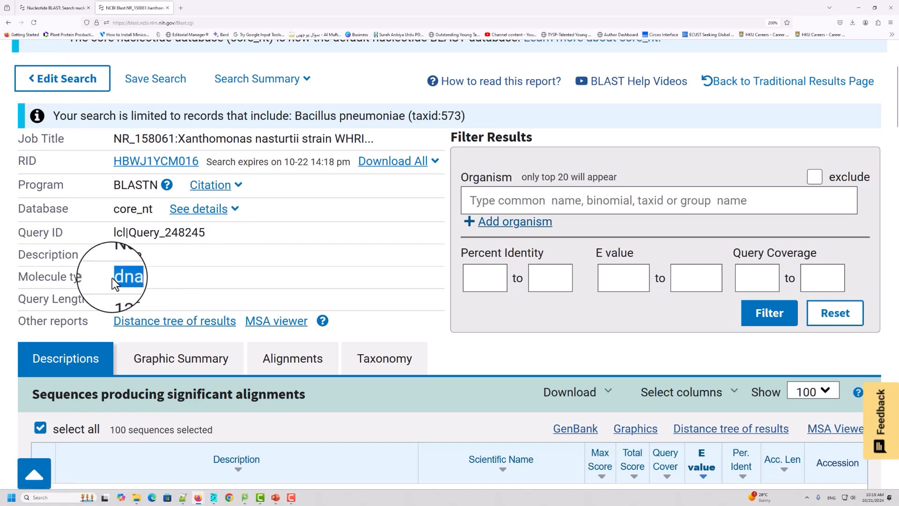
pyautogui.doubleClick(119, 299)
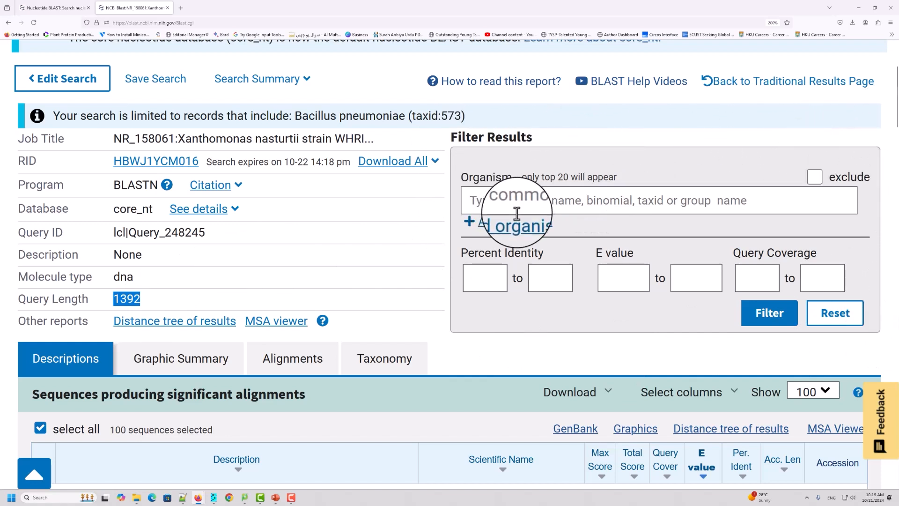
# Look up Bacillus in the organism filter of the results and clear the entry without choosing a suggestion.
pyautogui.click(536, 201)
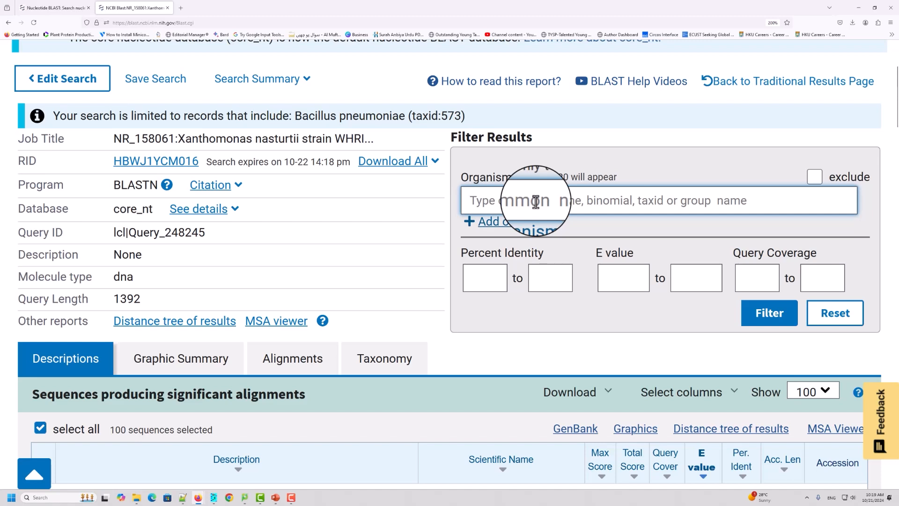
pyautogui.write('baci')
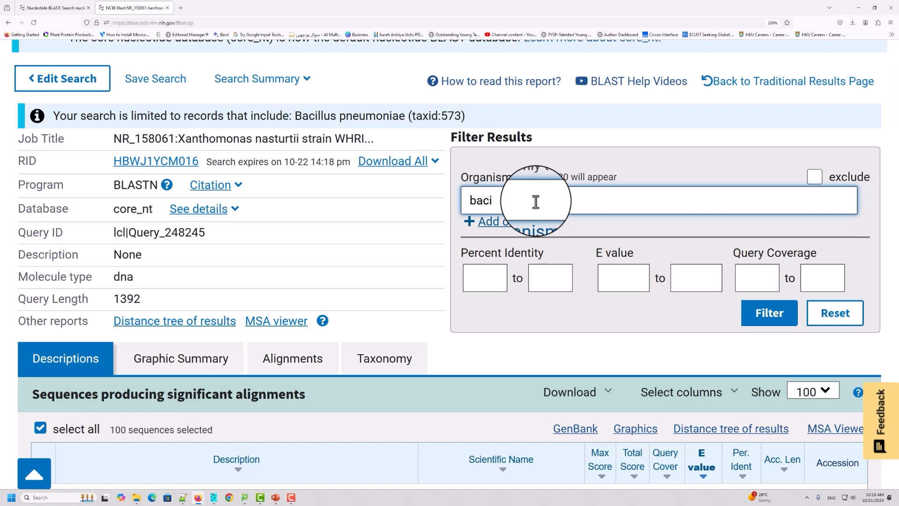
pyautogui.press('BackSpace')
pyautogui.press('BackSpace')
pyautogui.press('BackSpace')
pyautogui.press('BackSpace')
pyautogui.write('Bacillu')
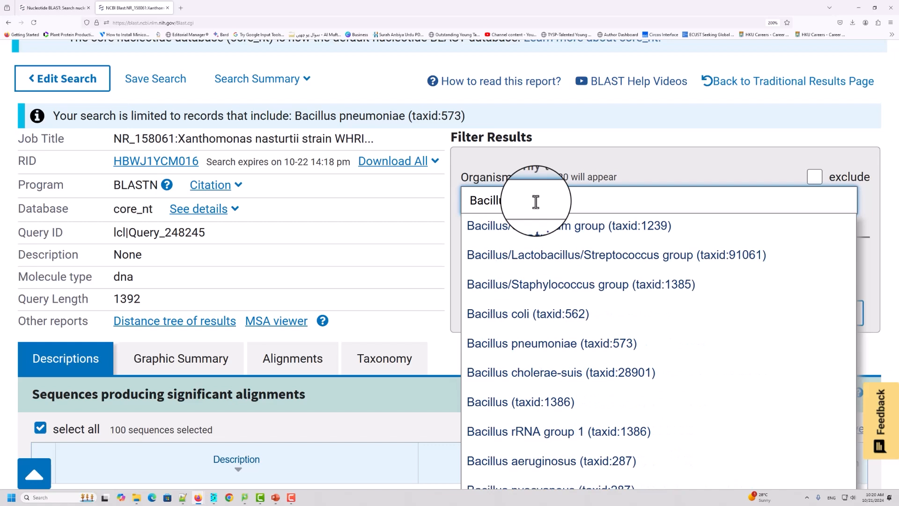
pyautogui.write('s')
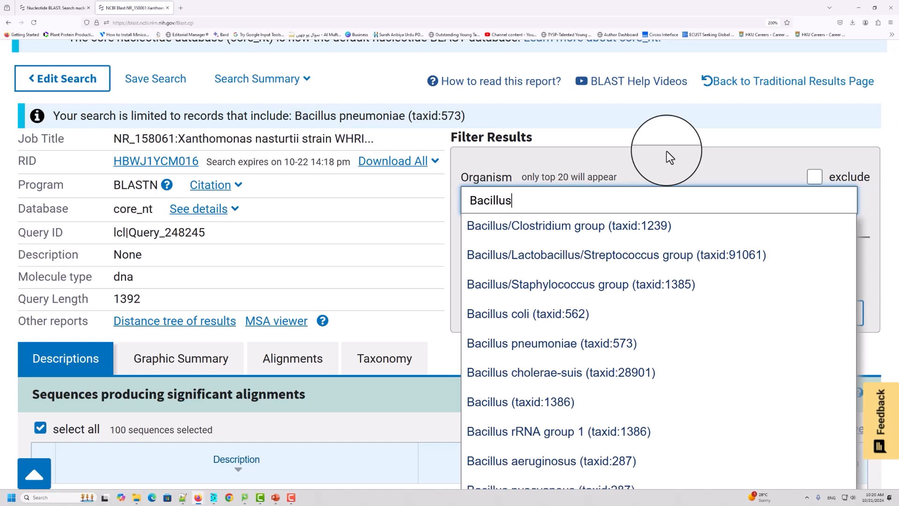
pyautogui.hotkey('ctrl', 'a')
pyautogui.press('BackSpace')
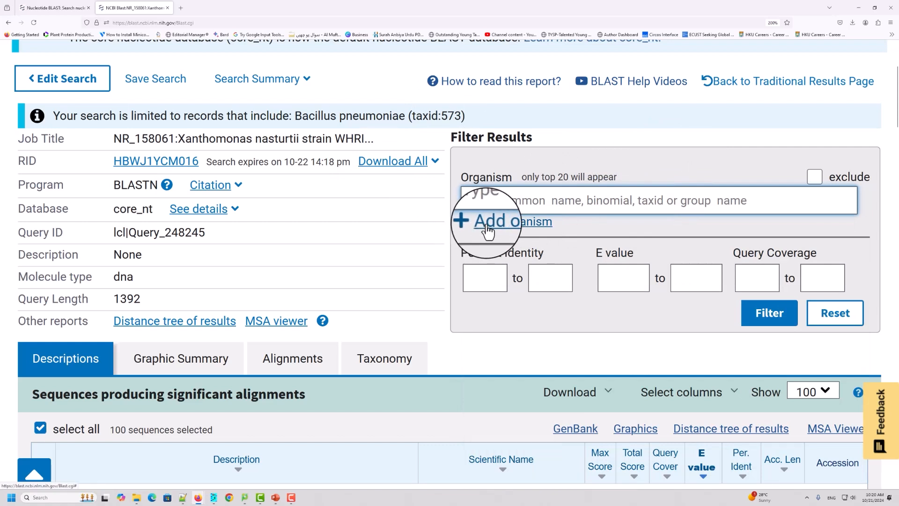
# Examine the percent identity, E value and query coverage filter fields and the list of sequences producing significant alignments.
pyautogui.click(491, 284)
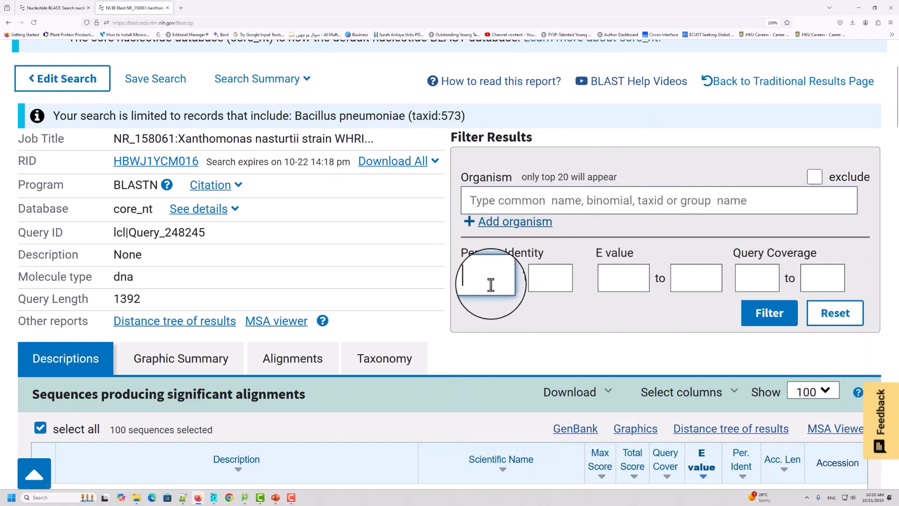
pyautogui.click(555, 279)
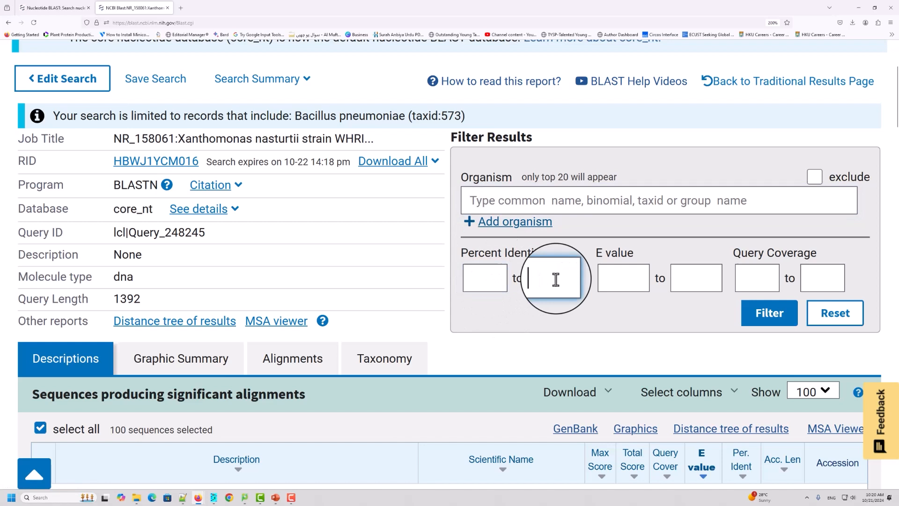
pyautogui.click(627, 275)
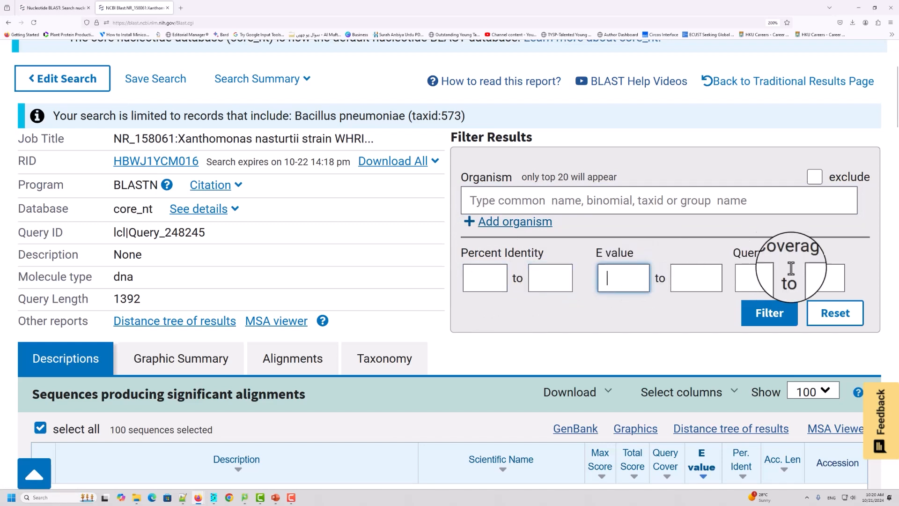
pyautogui.click(761, 276)
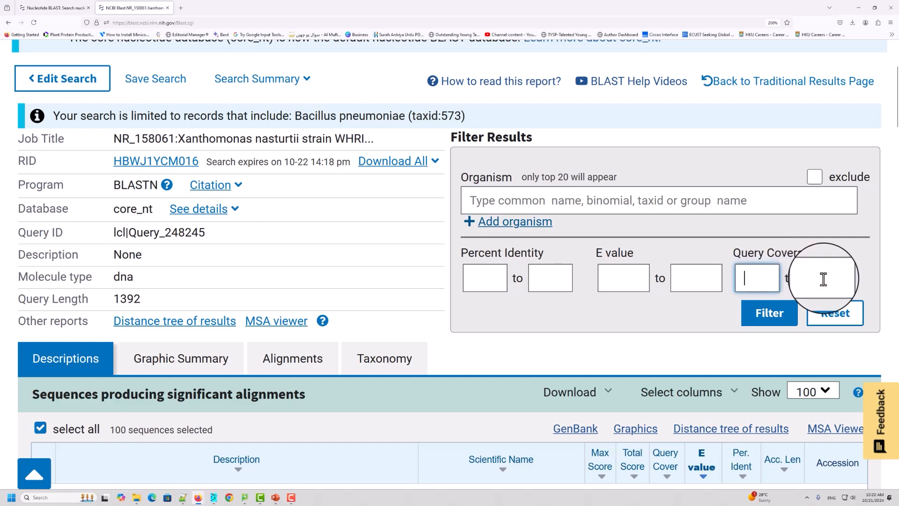
pyautogui.scroll(-3, 304, 288)
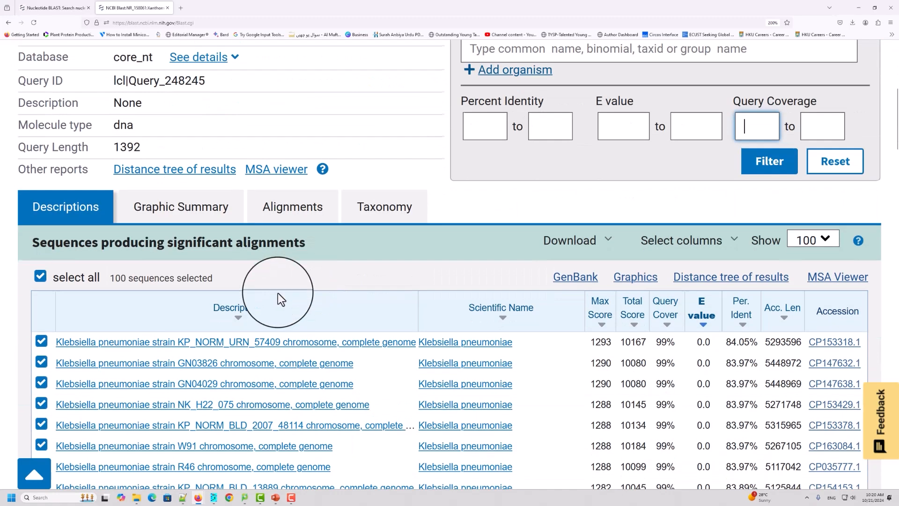
# Sort the sequences producing significant alignments by accession length.
pyautogui.scroll(-3, 281, 299)
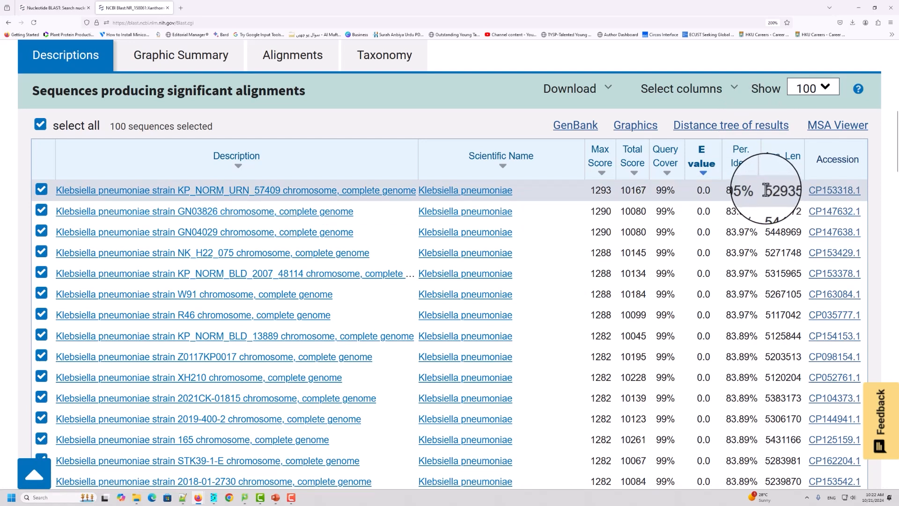
pyautogui.moveTo(764, 188); pyautogui.dragTo(807, 188)
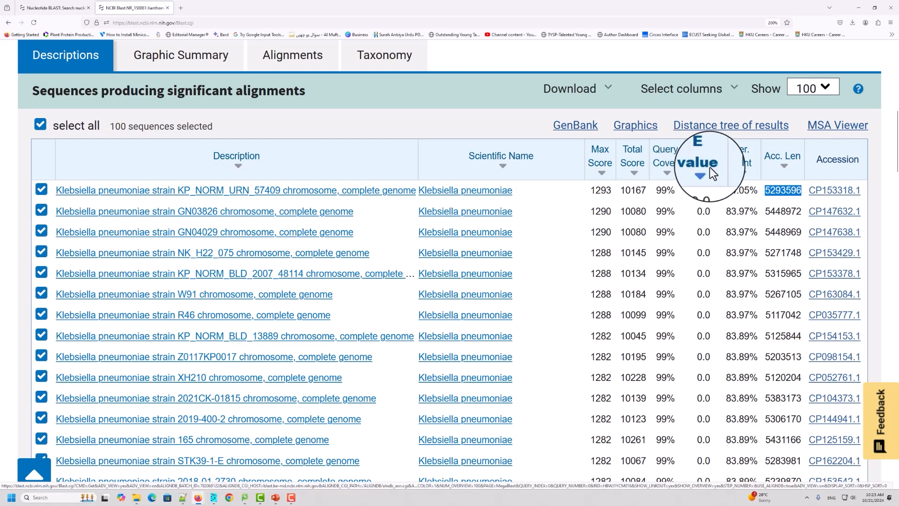
pyautogui.click(788, 162)
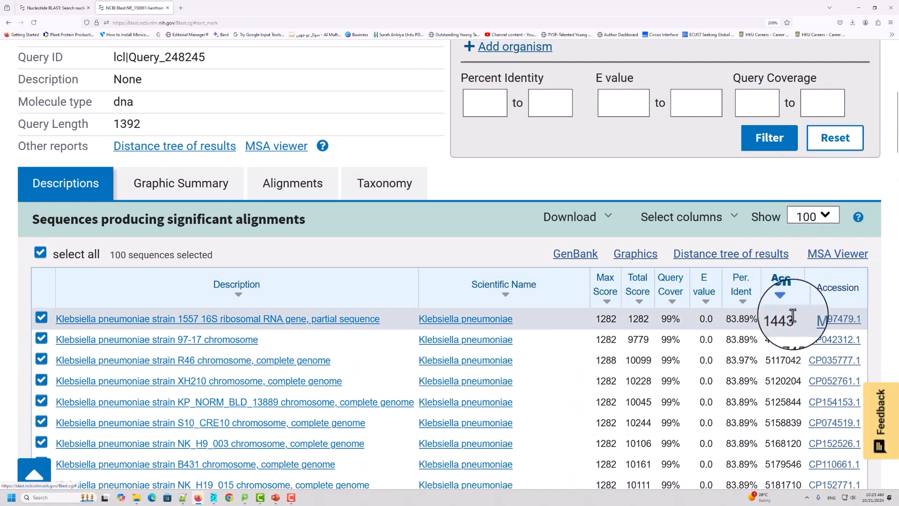
# Examine the accession length and query coverage of the strain 1557 16S ribosomal RNA hit and compare them with the query length.
pyautogui.scroll(-3, 778, 294)
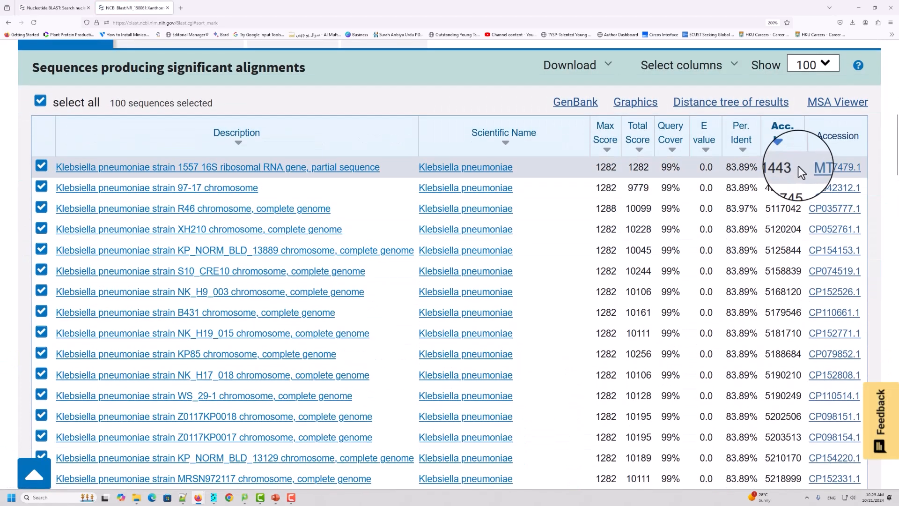
pyautogui.moveTo(798, 167); pyautogui.dragTo(766, 165)
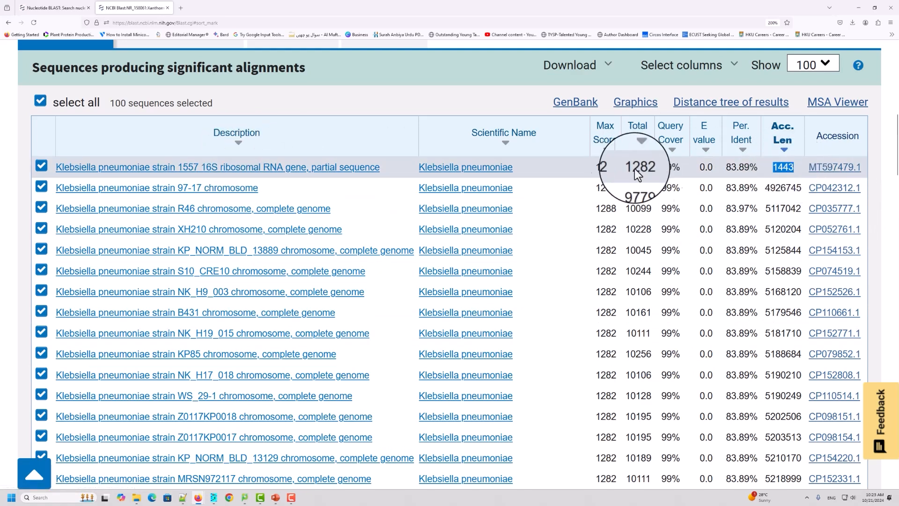
pyautogui.doubleClick(668, 168)
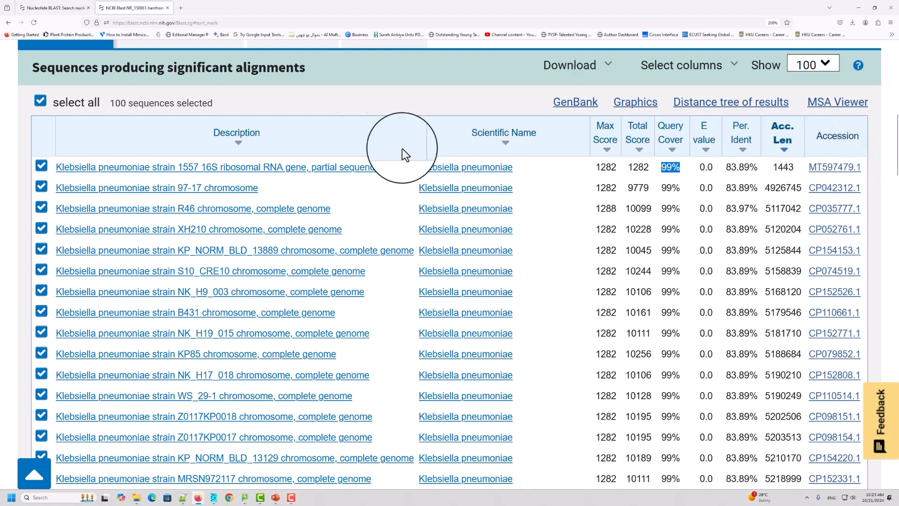
pyautogui.scroll(5, 53, 220)
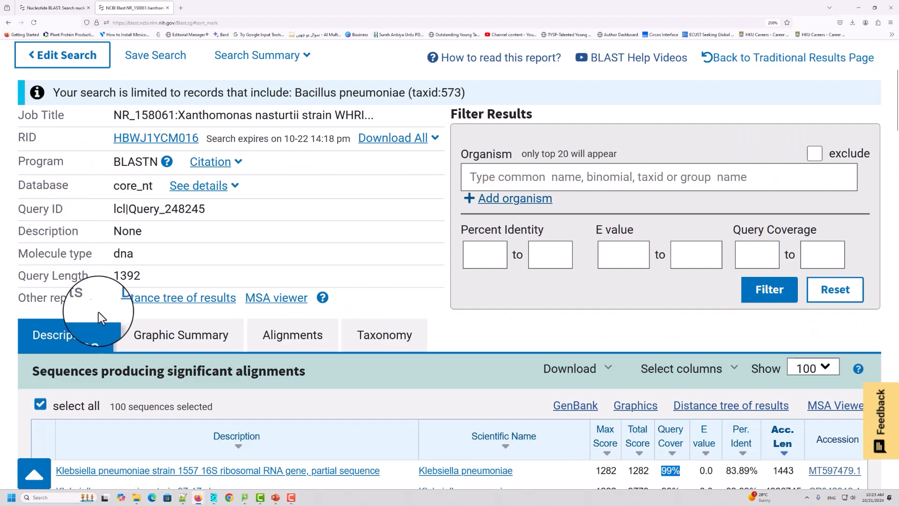
# Open the graphic summary and examine the distribution of BLAST hits along the query and the alignment score colours.
pyautogui.scroll(-3, 98, 312)
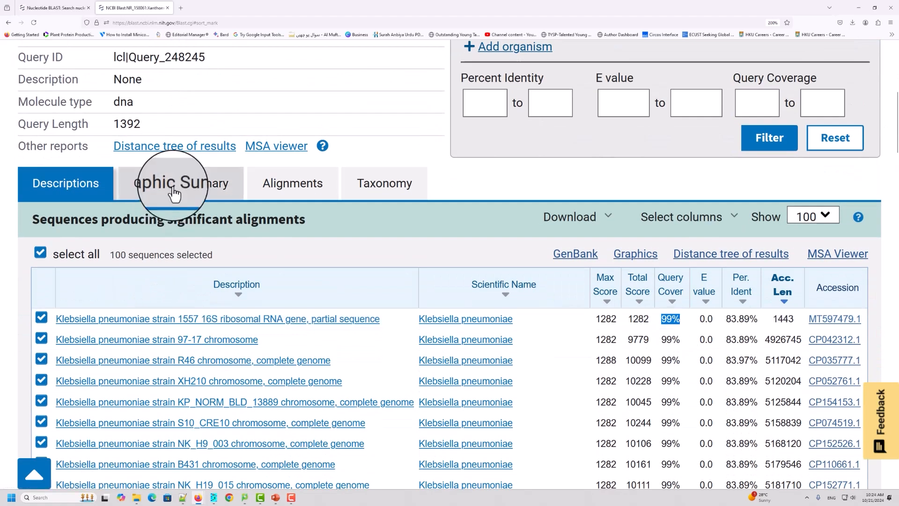
pyautogui.click(173, 193)
pyautogui.scroll(-5, 552, 266)
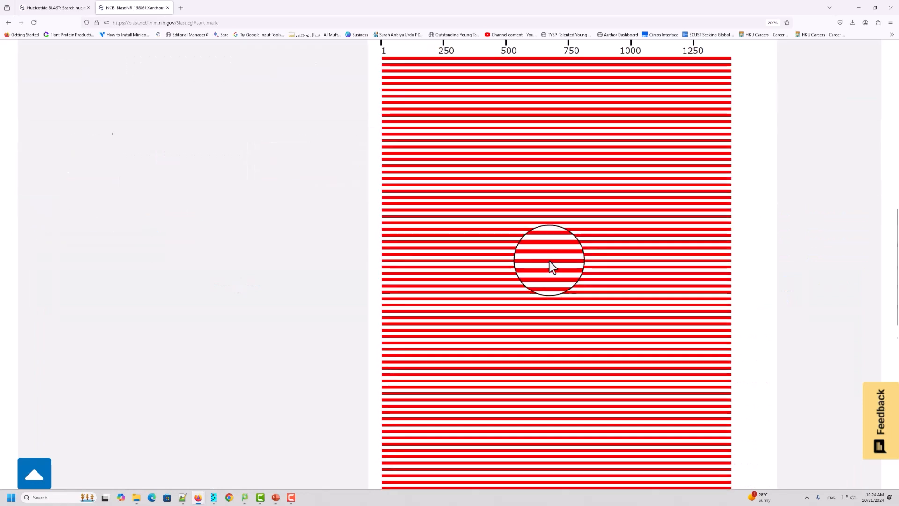
pyautogui.scroll(3, 552, 267)
pyautogui.scroll(2, 551, 267)
pyautogui.scroll(-1, 550, 266)
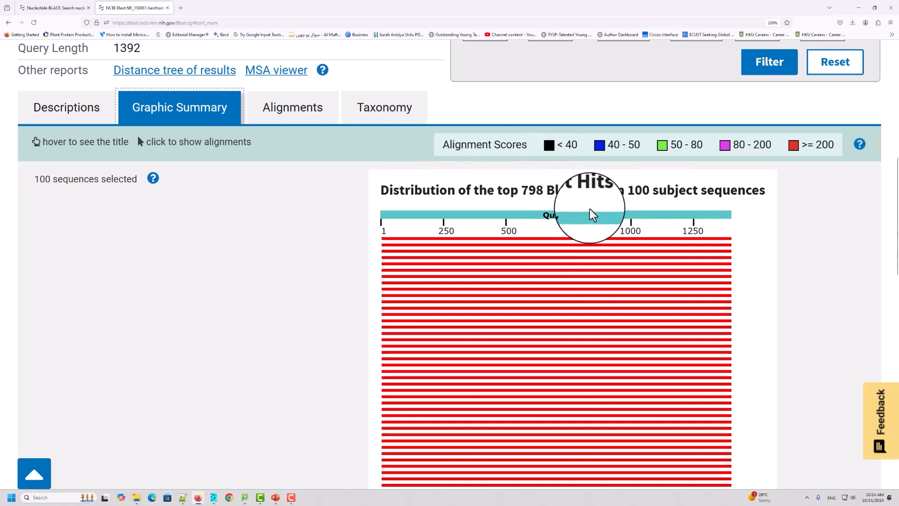
pyautogui.scroll(-5, 565, 314)
pyautogui.scroll(5, 564, 313)
pyautogui.scroll(-2, 565, 314)
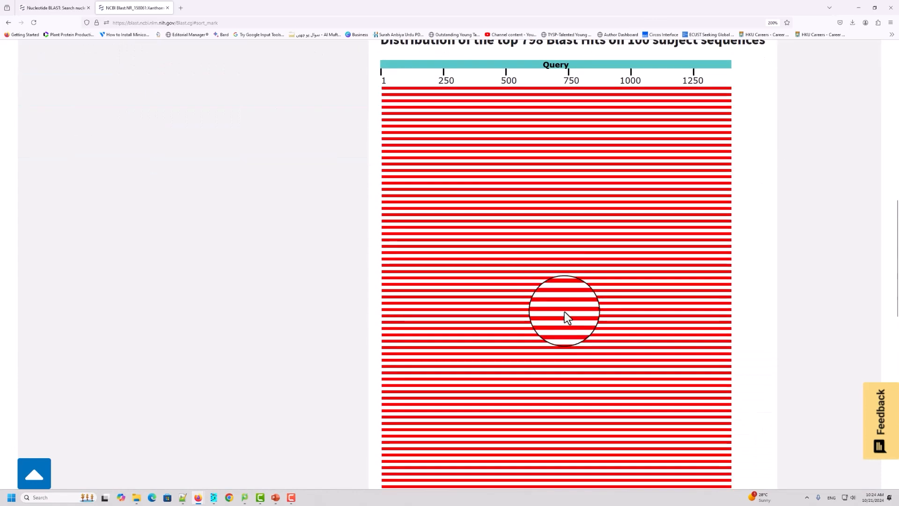
pyautogui.scroll(5, 566, 315)
pyautogui.scroll(-3, 567, 317)
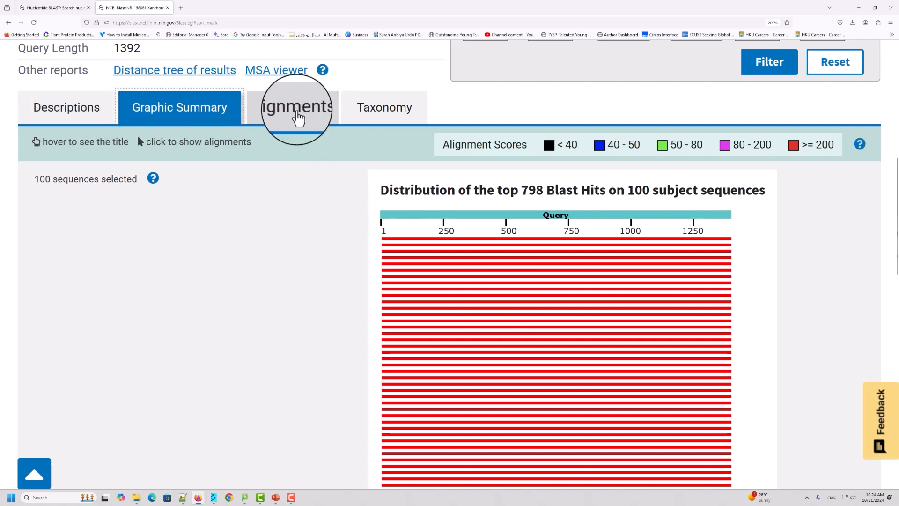
# Open the pairwise alignments and examine the first query and subject rows of the strain 1557 16S ribosomal RNA hit.
pyautogui.click(297, 117)
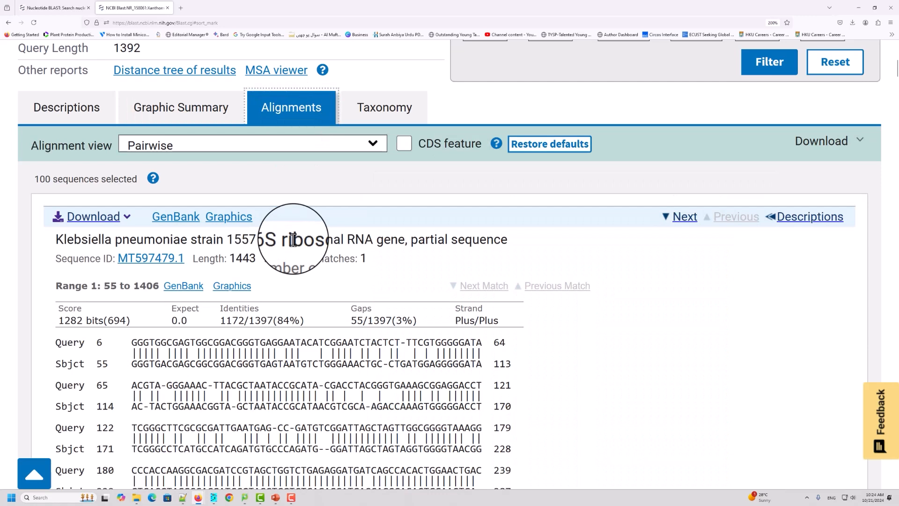
pyautogui.scroll(-3, 293, 240)
pyautogui.scroll(2, 293, 240)
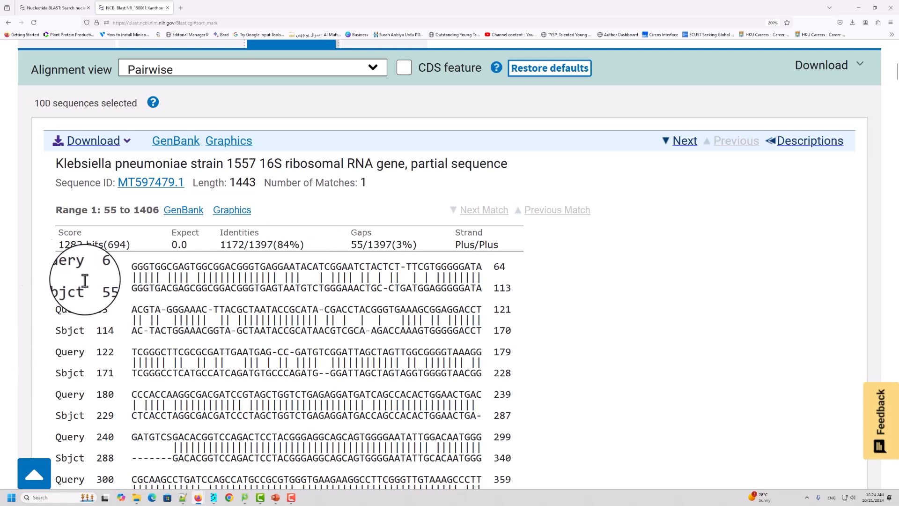
pyautogui.moveTo(55, 266); pyautogui.dragTo(518, 262)
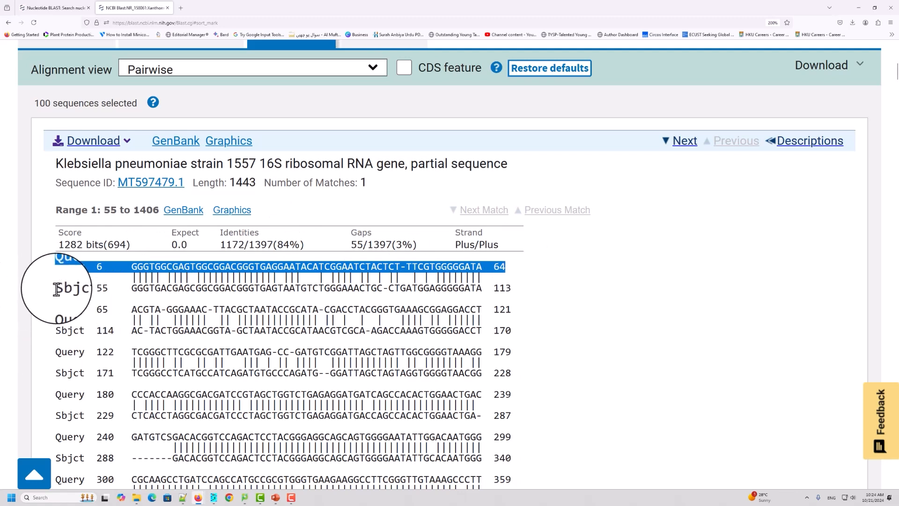
pyautogui.moveTo(53, 287); pyautogui.dragTo(521, 288)
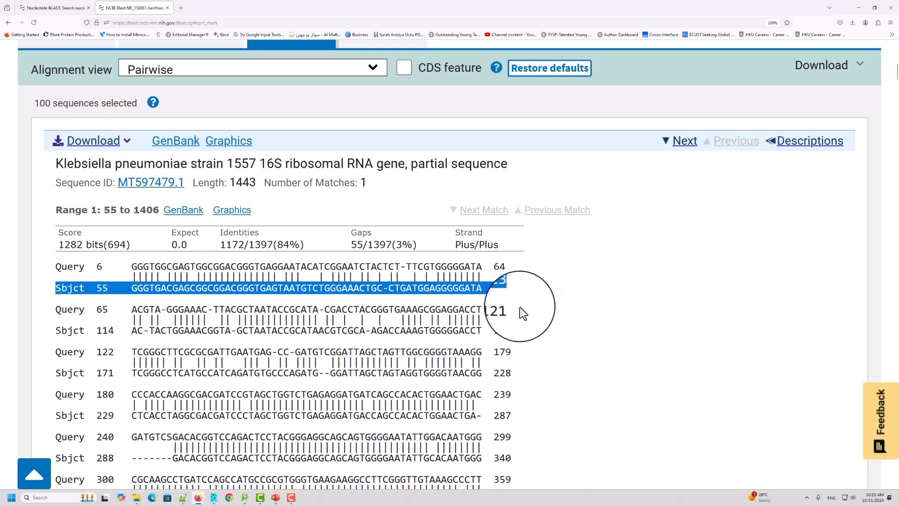
pyautogui.click(608, 332)
# Examine the score, identities, gaps and strand values of the strain 1557 alignment.
pyautogui.moveTo(58, 245); pyautogui.dragTo(138, 243)
pyautogui.moveTo(205, 243); pyautogui.dragTo(271, 246)
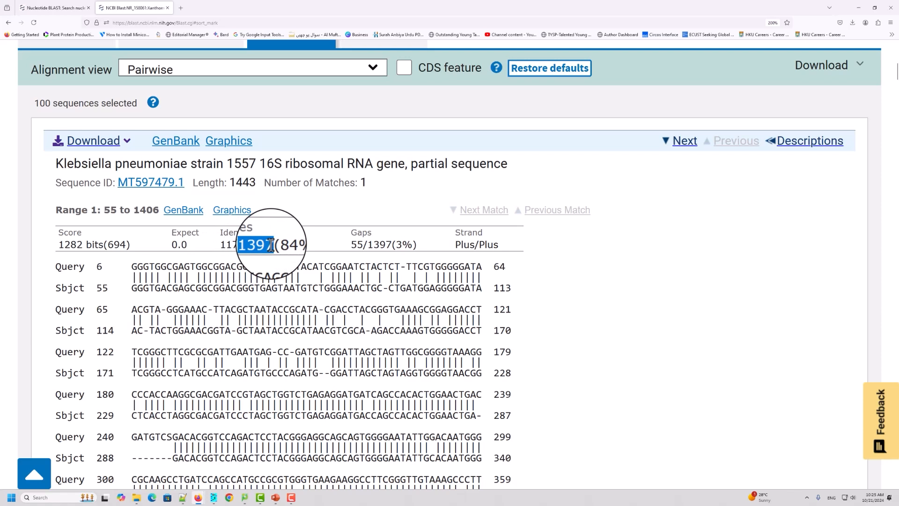
pyautogui.moveTo(310, 244); pyautogui.dragTo(274, 250)
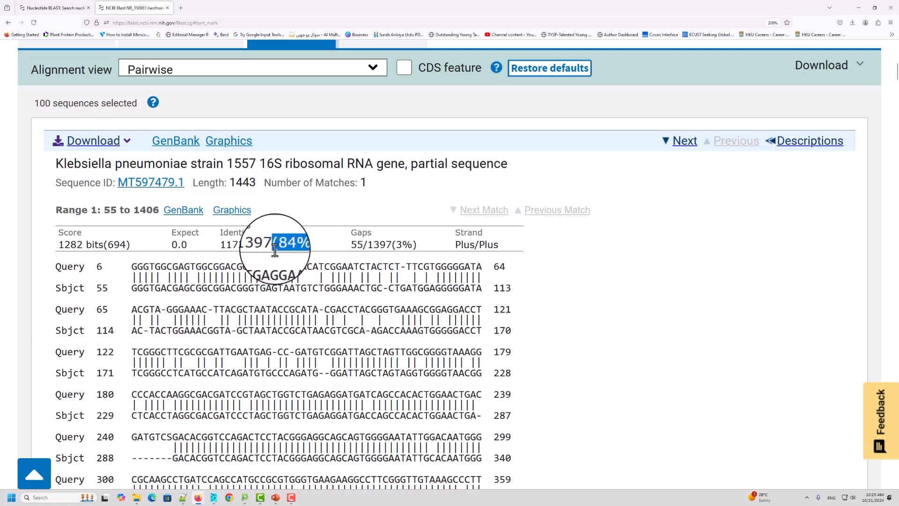
pyautogui.click(351, 247)
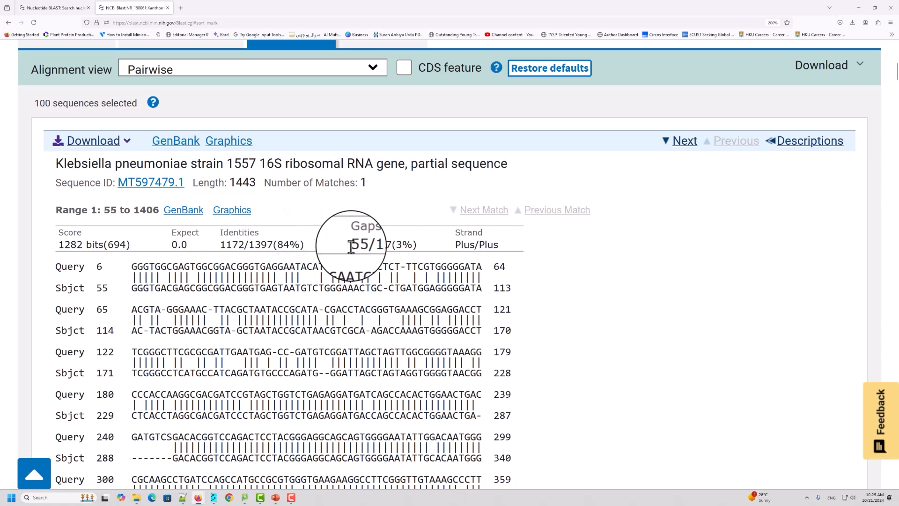
pyautogui.moveTo(351, 247); pyautogui.dragTo(362, 248)
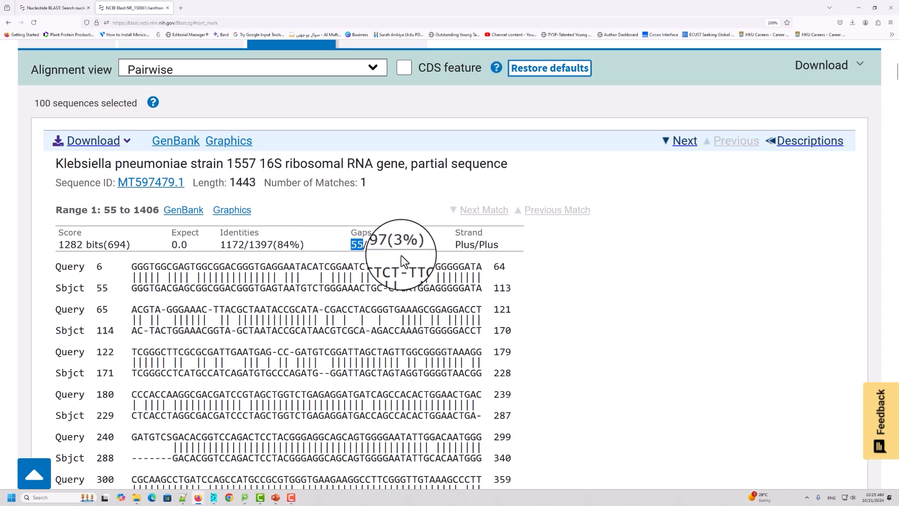
pyautogui.moveTo(417, 247); pyautogui.dragTo(396, 246)
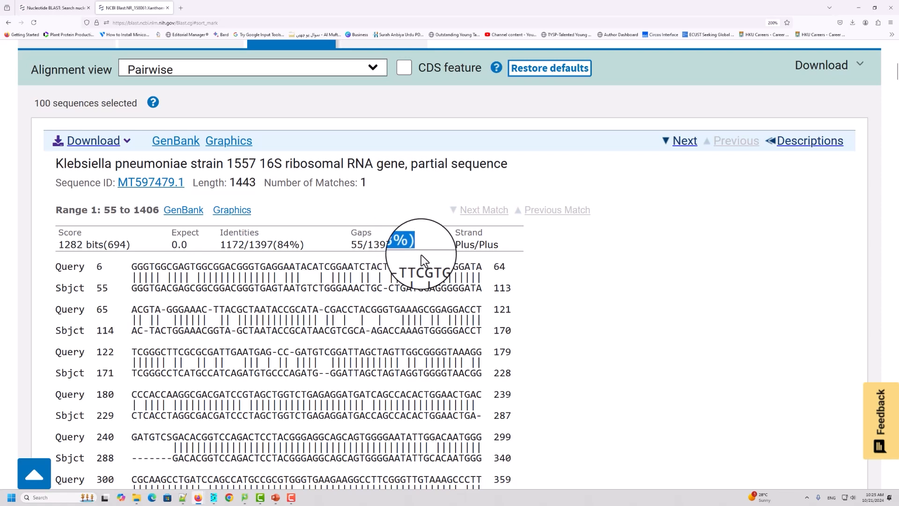
pyautogui.moveTo(456, 245); pyautogui.dragTo(536, 243)
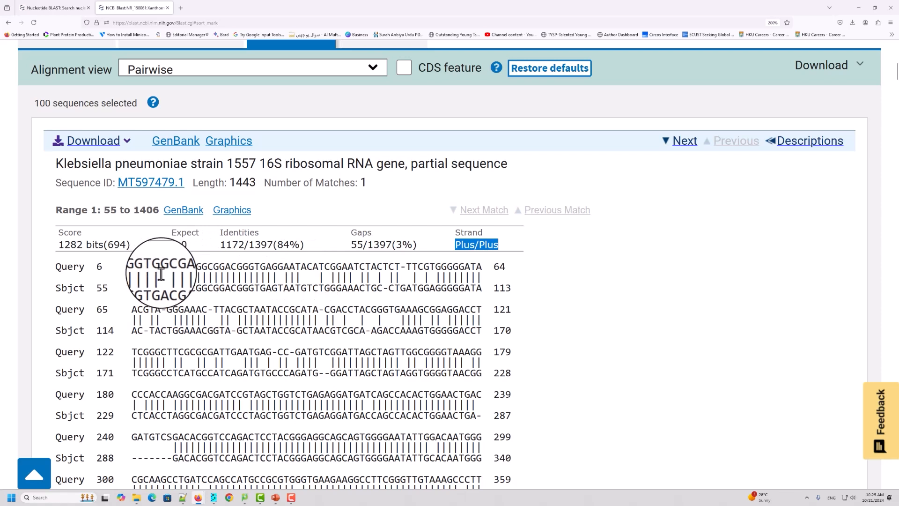
# Compare matched and mismatched bases between query and subject in the first row of the alignment.
pyautogui.moveTo(139, 278); pyautogui.dragTo(135, 278)
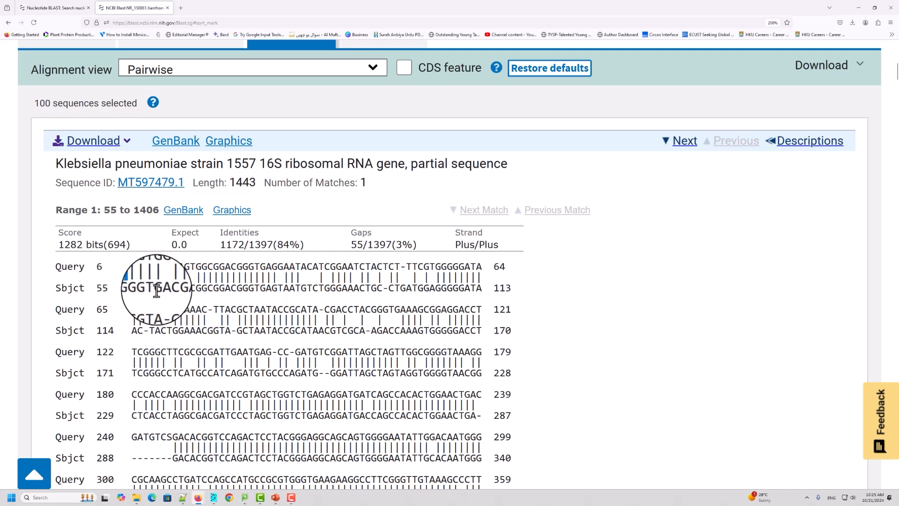
pyautogui.moveTo(160, 278); pyautogui.dragTo(165, 278)
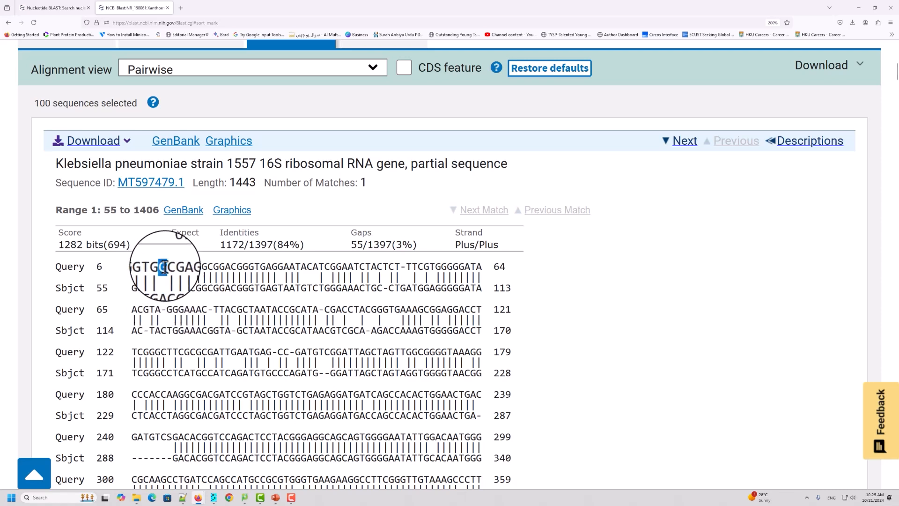
pyautogui.moveTo(167, 289); pyautogui.dragTo(165, 288)
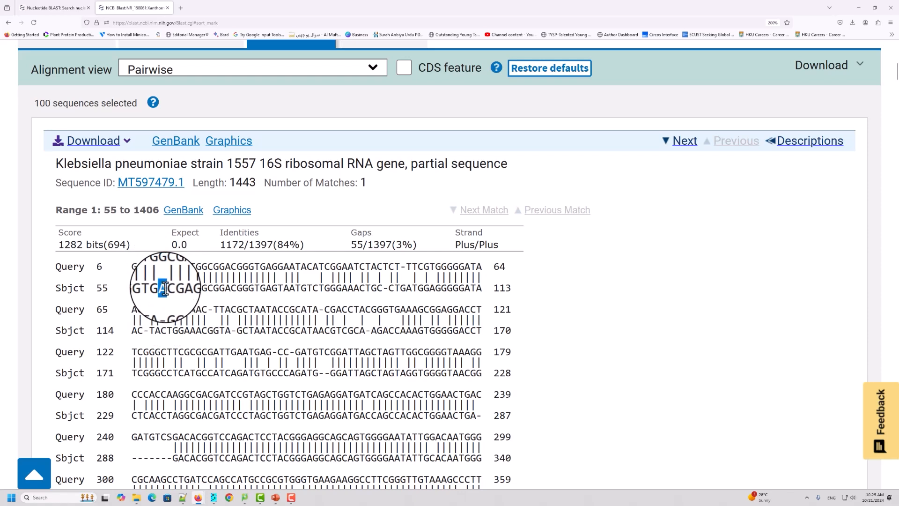
pyautogui.click(166, 289)
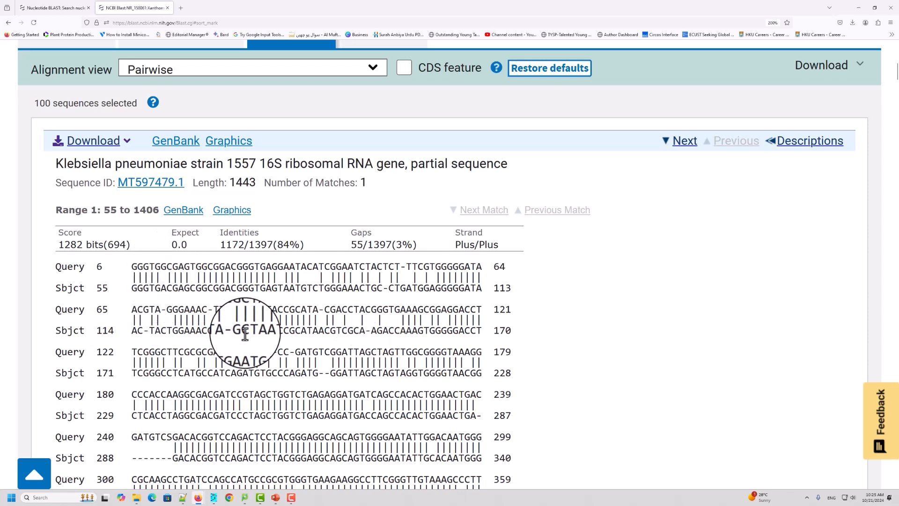
# Examine the two-base gap in the subject row starting at 171 against the TC bases in the query row above.
pyautogui.scroll(-3, 261, 317)
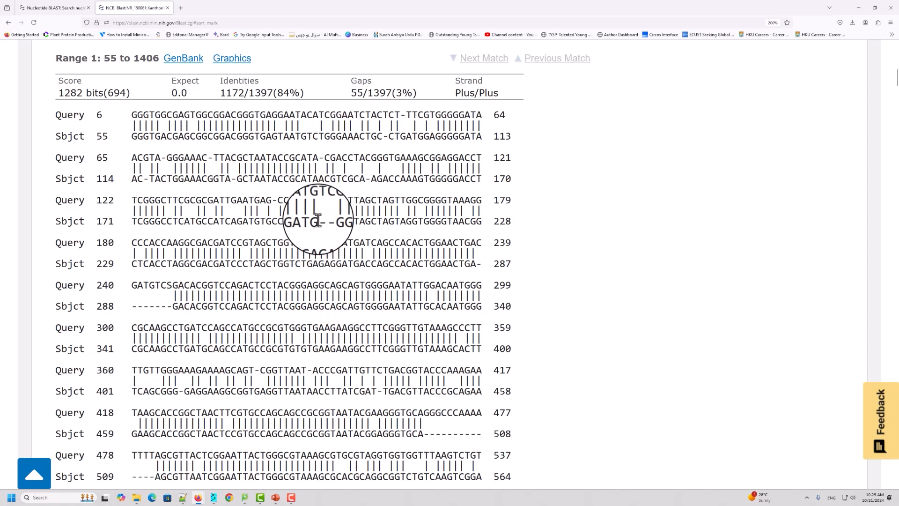
pyautogui.moveTo(318, 222); pyautogui.dragTo(330, 222)
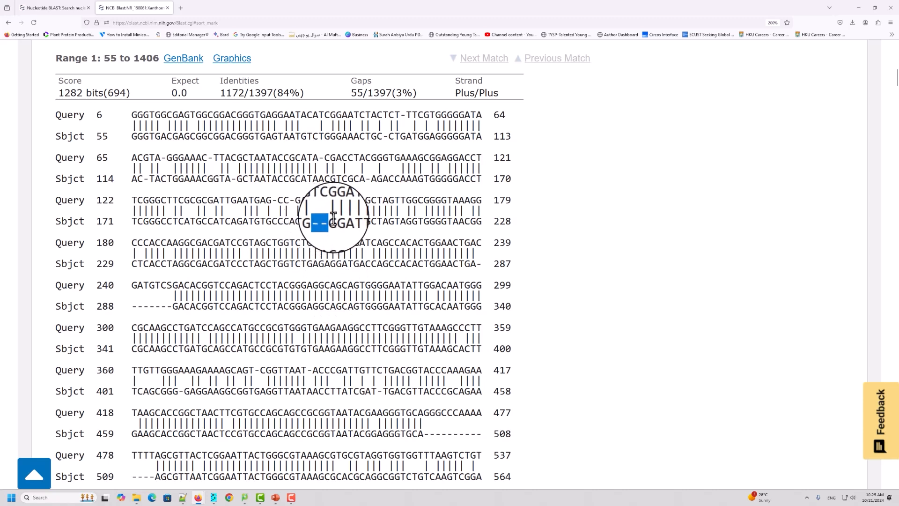
pyautogui.moveTo(318, 200); pyautogui.dragTo(324, 199)
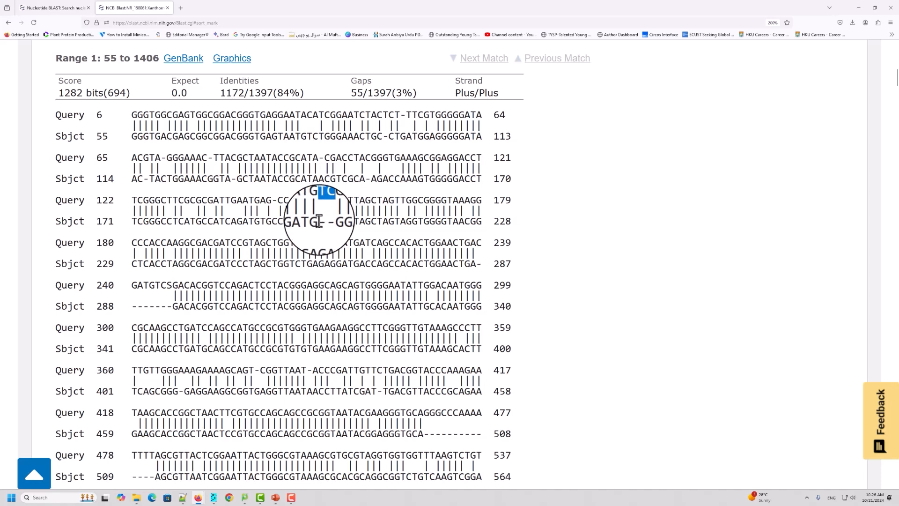
pyautogui.moveTo(318, 221); pyautogui.dragTo(329, 221)
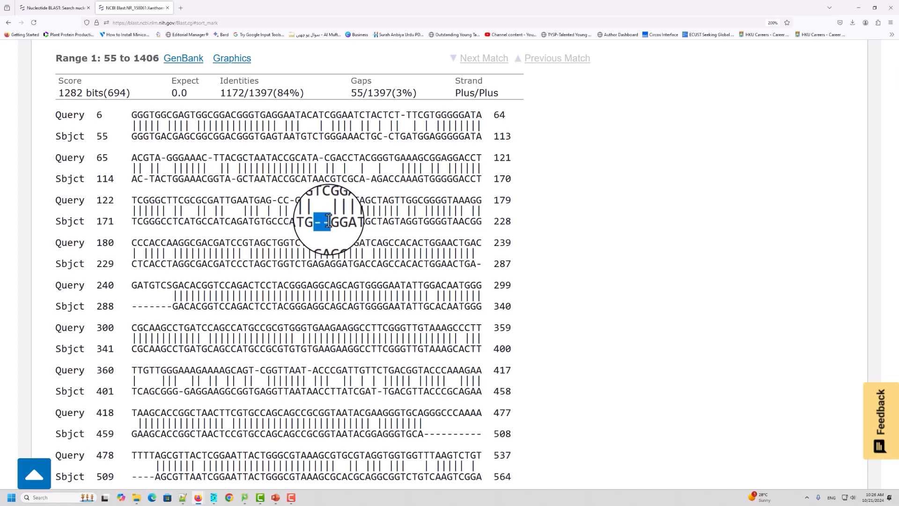
# Return to the descriptions list of hits and find the other report links in the search summary.
pyautogui.press('Home')
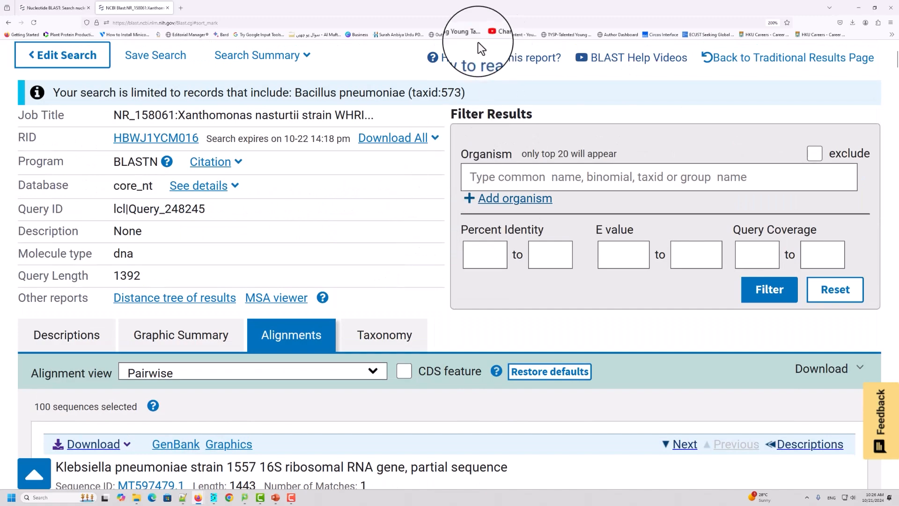
pyautogui.scroll(-3, 336, 260)
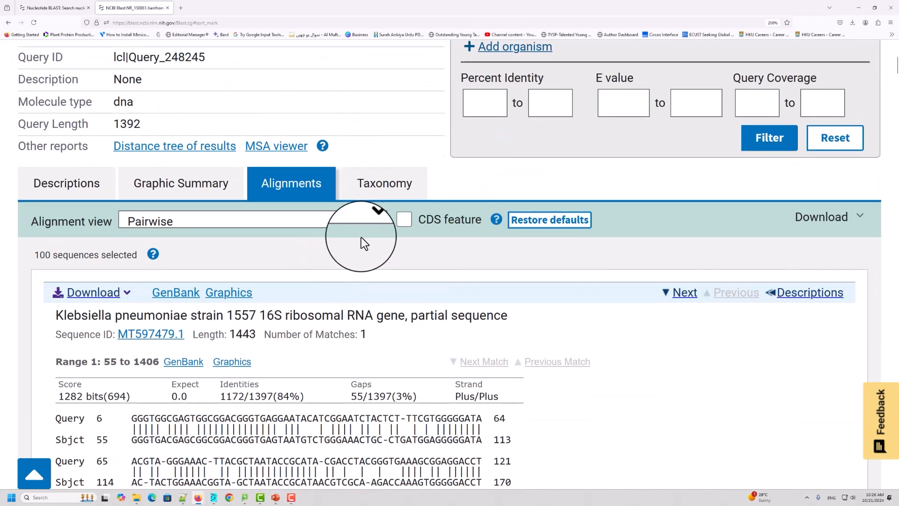
pyautogui.scroll(-6, 427, 380)
pyautogui.scroll(8, 413, 349)
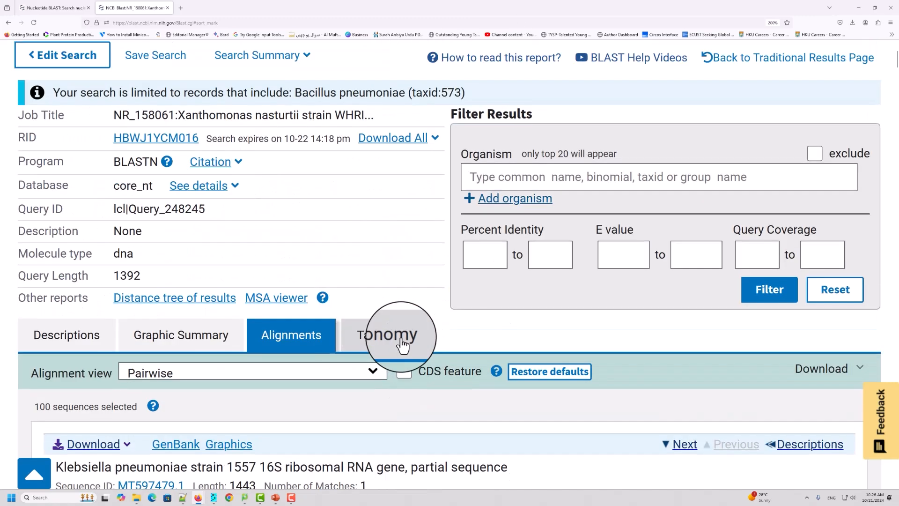
pyautogui.scroll(-3, 401, 345)
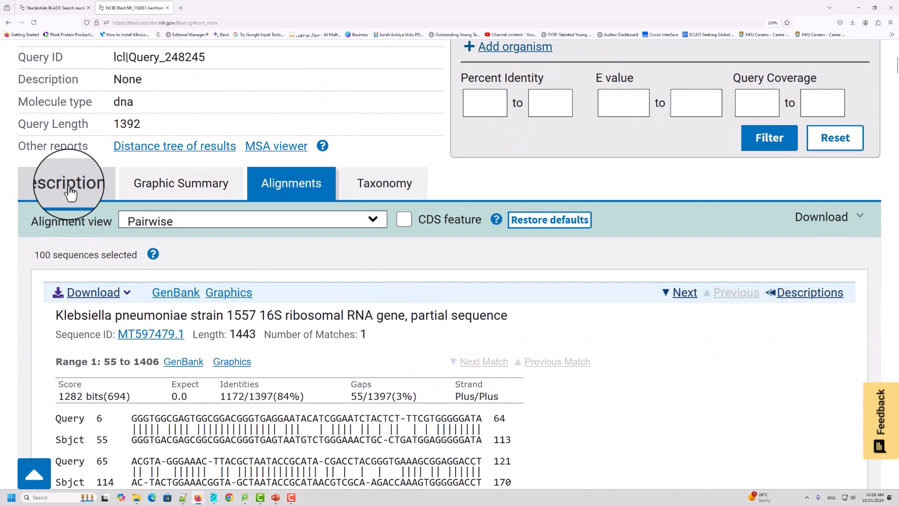
pyautogui.click(70, 189)
pyautogui.scroll(6, 171, 226)
pyautogui.scroll(-4, 204, 255)
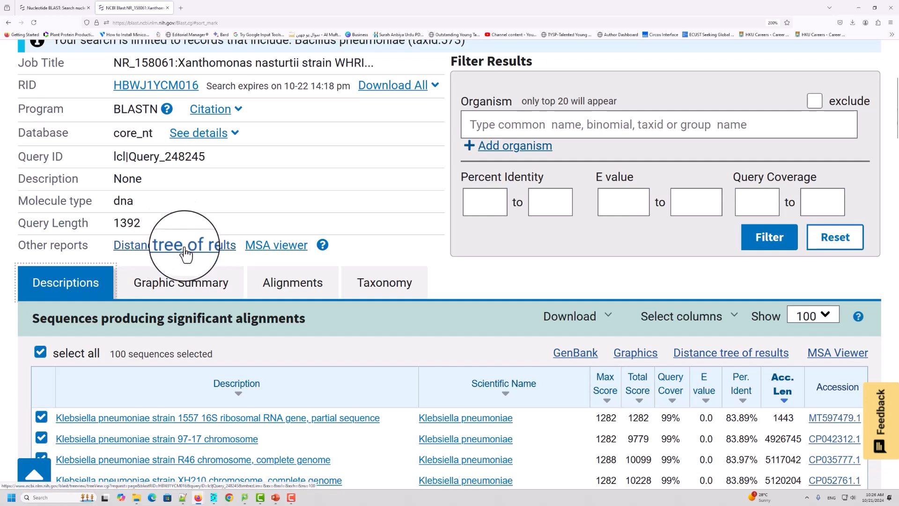
# Open the distance tree of results from the search summary's other reports.
pyautogui.click(186, 254)
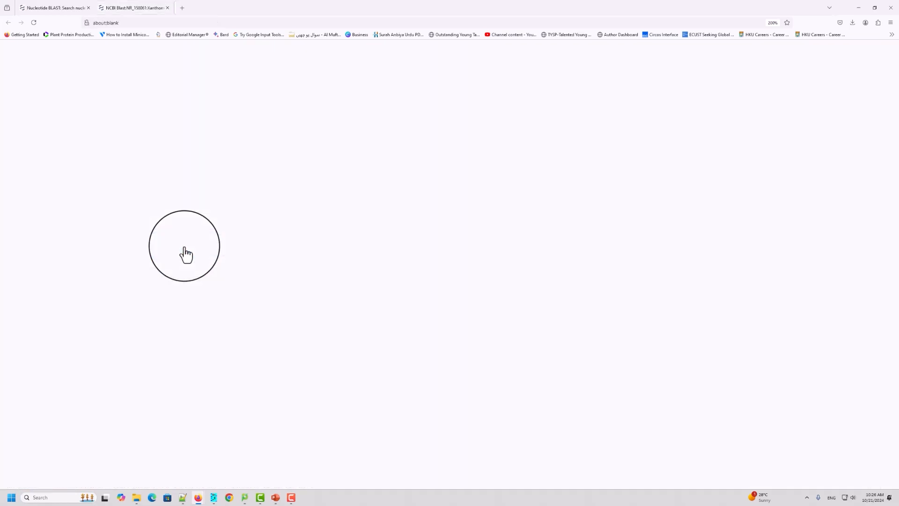
pyautogui.click(135, 9)
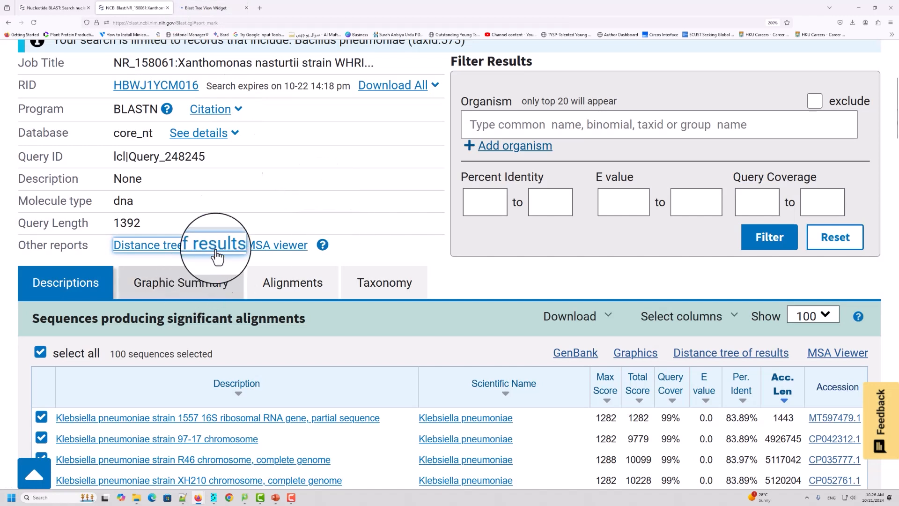
pyautogui.click(210, 8)
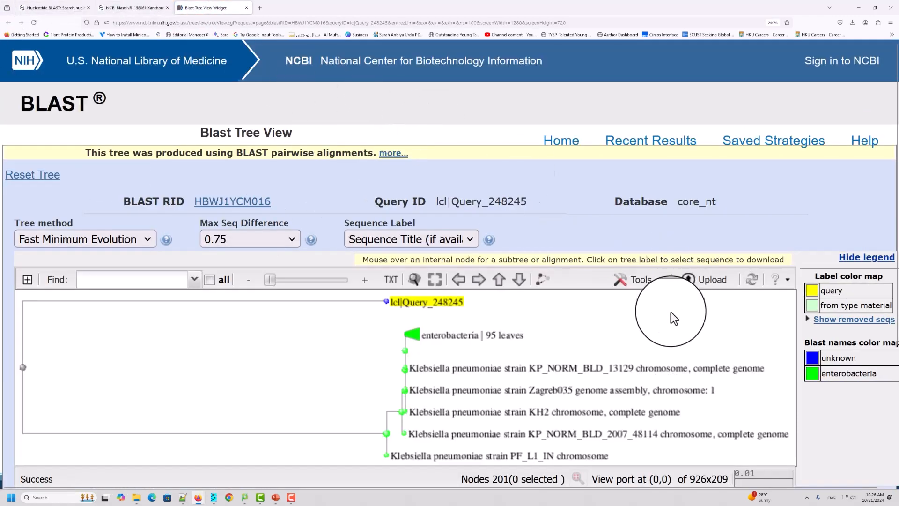
# Examine the distance tree's query branch, enterobacteria group and Klebsiella pneumoniae strain leaves.
pyautogui.scroll(-3, 670, 312)
pyautogui.scroll(-1, 670, 312)
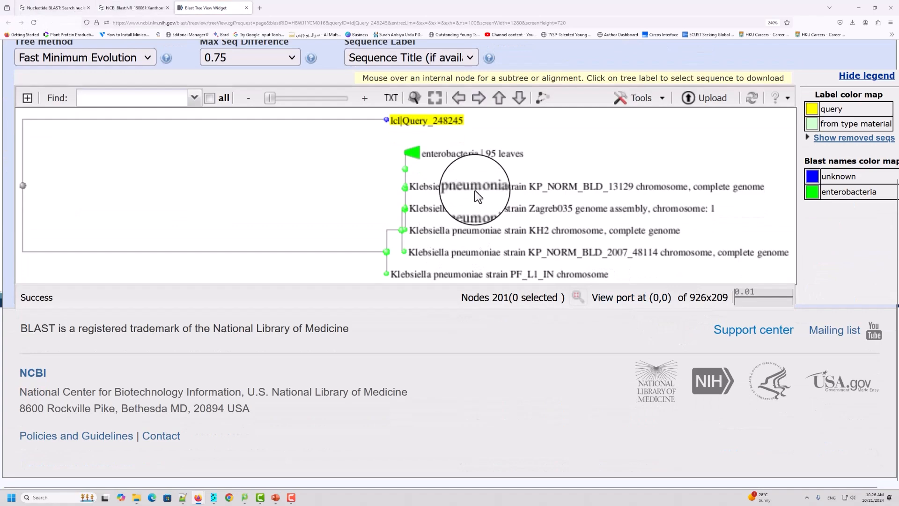
pyautogui.scroll(4, 475, 190)
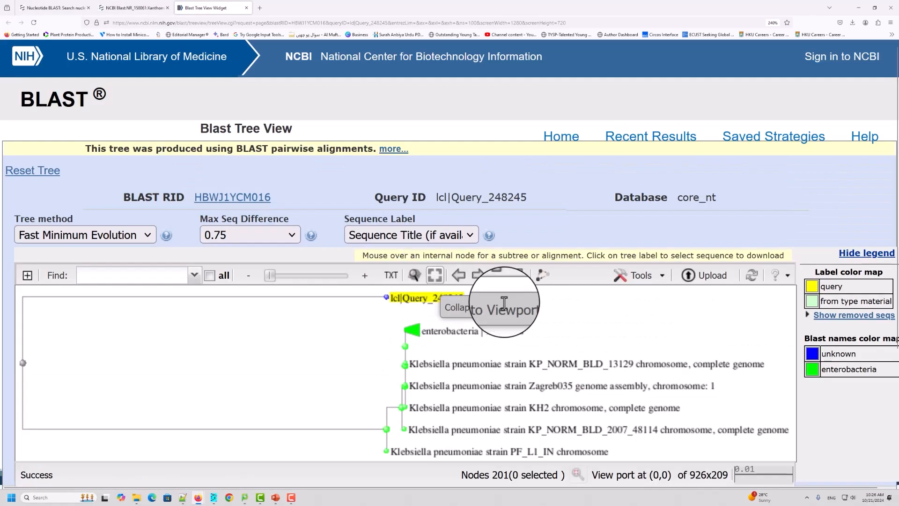
pyautogui.scroll(-4, 530, 337)
pyautogui.scroll(4, 530, 337)
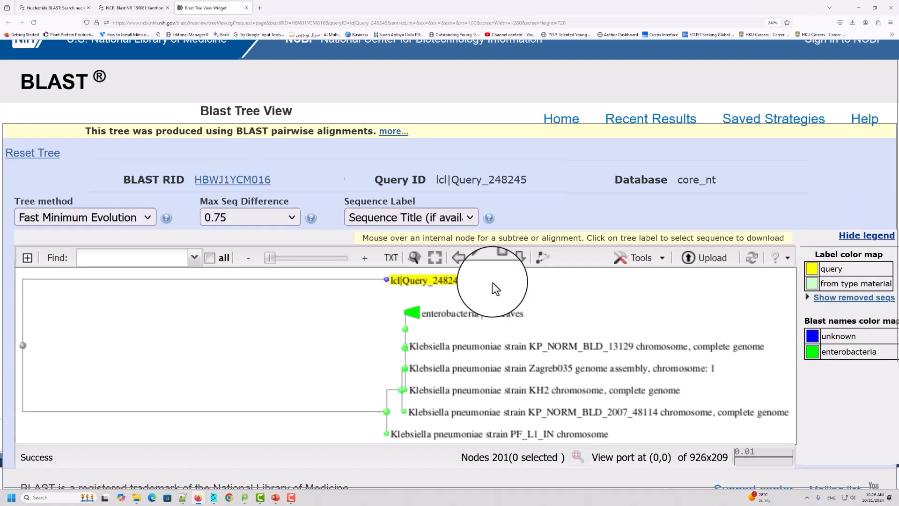
pyautogui.scroll(-2, 379, 292)
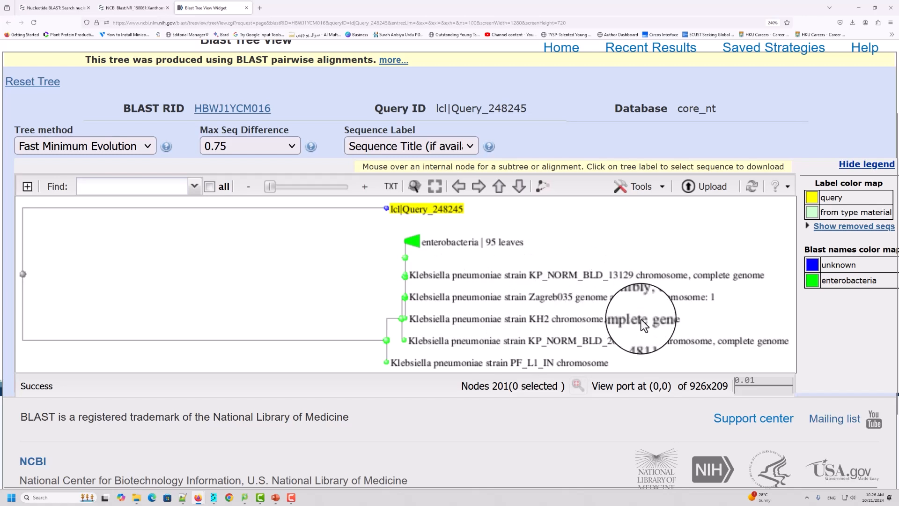
pyautogui.click(476, 237)
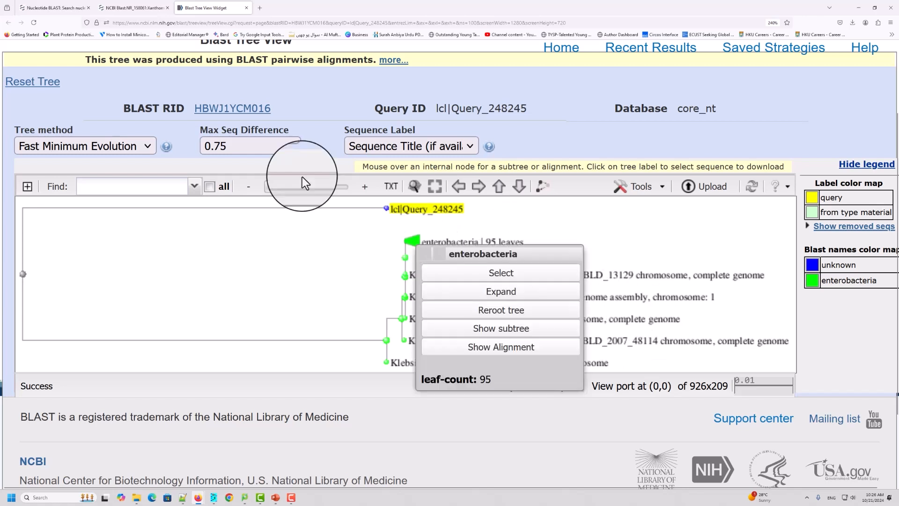
# Set the tree's sequence label to taxonomic name with sequence ID.
pyautogui.click(466, 149)
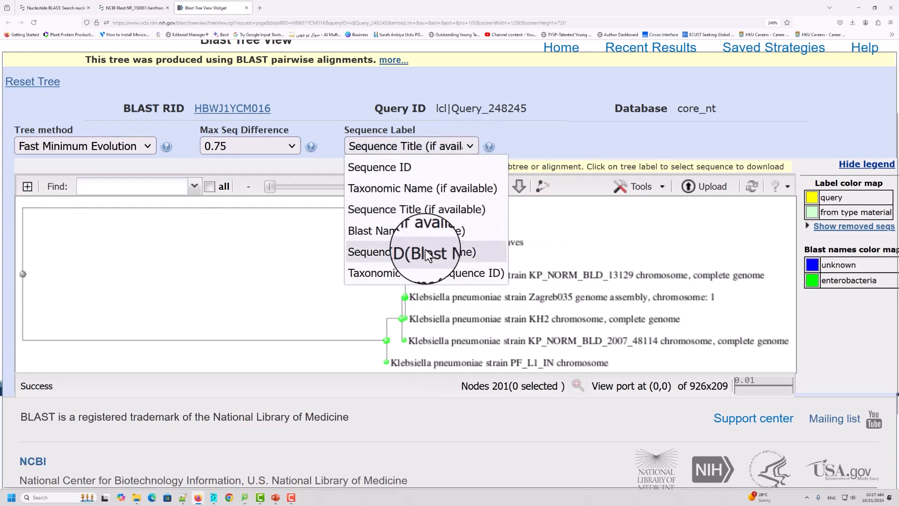
pyautogui.click(426, 272)
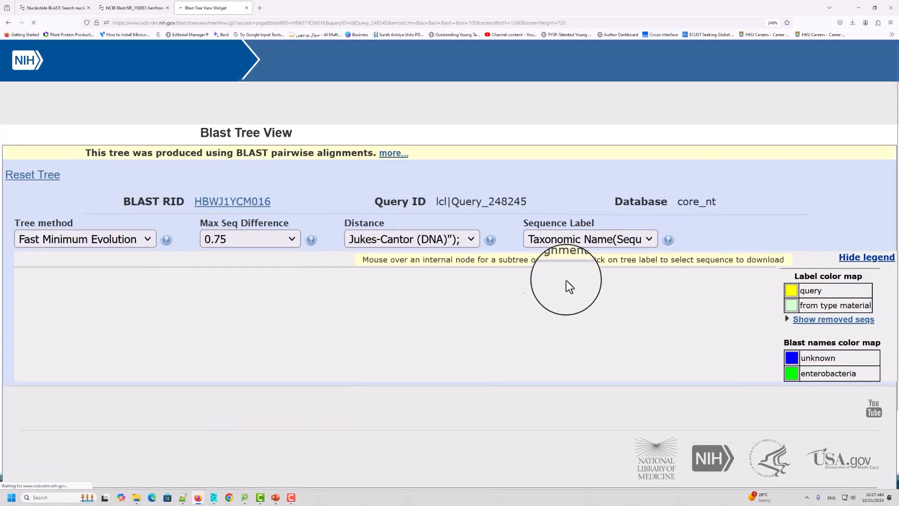
pyautogui.scroll(-3, 600, 334)
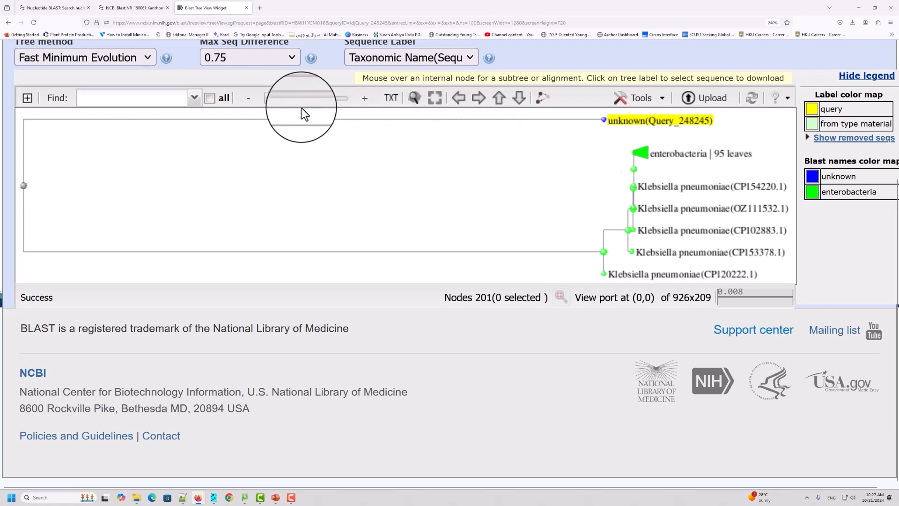
pyautogui.moveTo(271, 97); pyautogui.dragTo(246, 96)
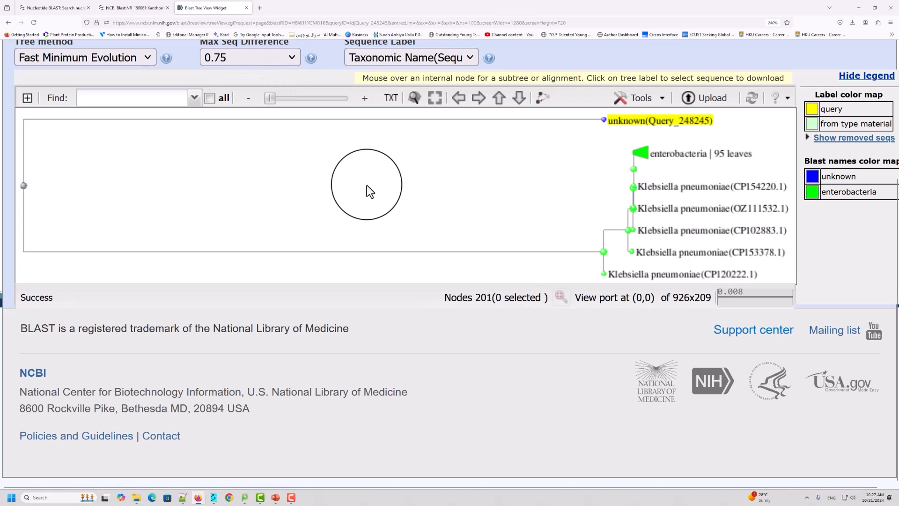
# Download the distance tree as a PDF file.
pyautogui.click(662, 104)
pyautogui.moveTo(667, 127)
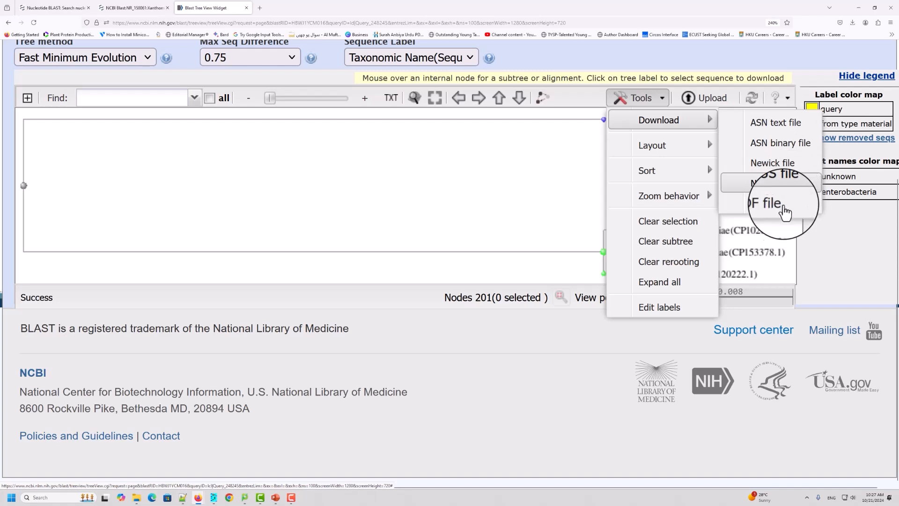
pyautogui.click(781, 205)
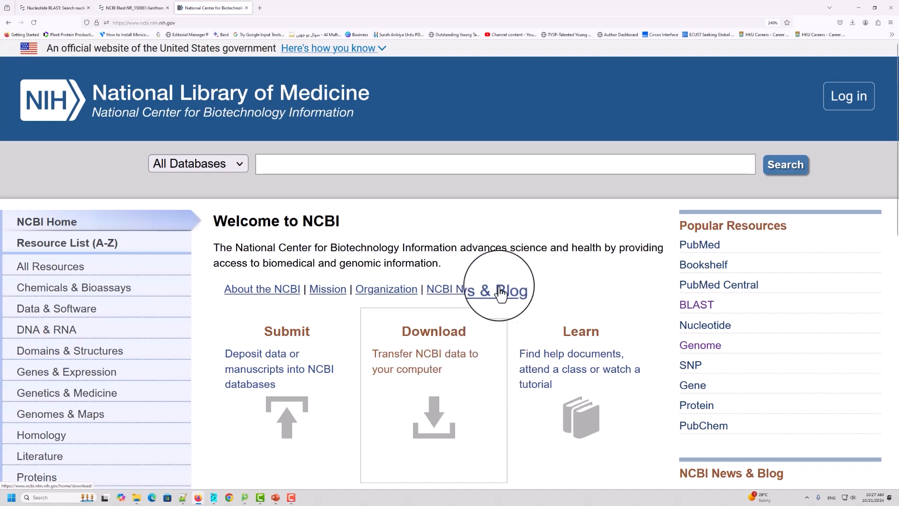
pyautogui.scroll(-10, 501, 321)
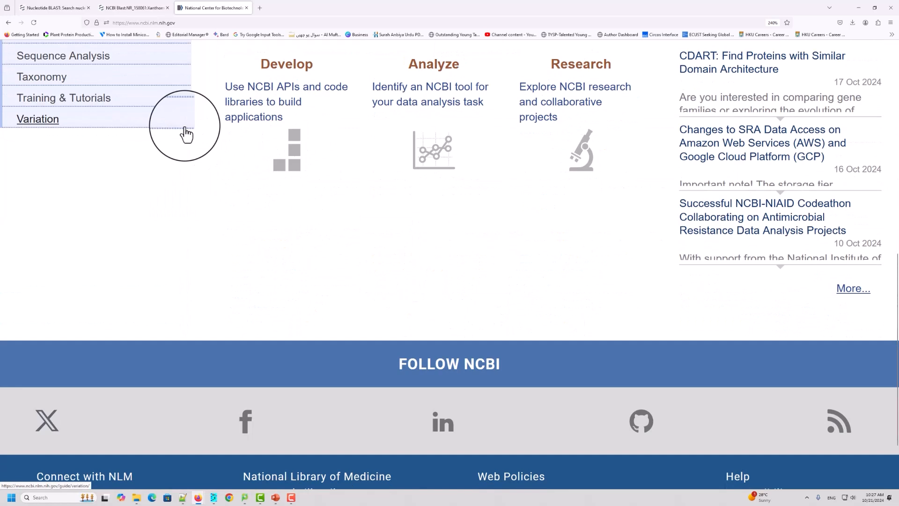
# Return to the Nucleotide BLAST form and run a megablast search of NR_158061.1 against the Nucleotide collection (nr/nt) in a new window.
pyautogui.click(50, 8)
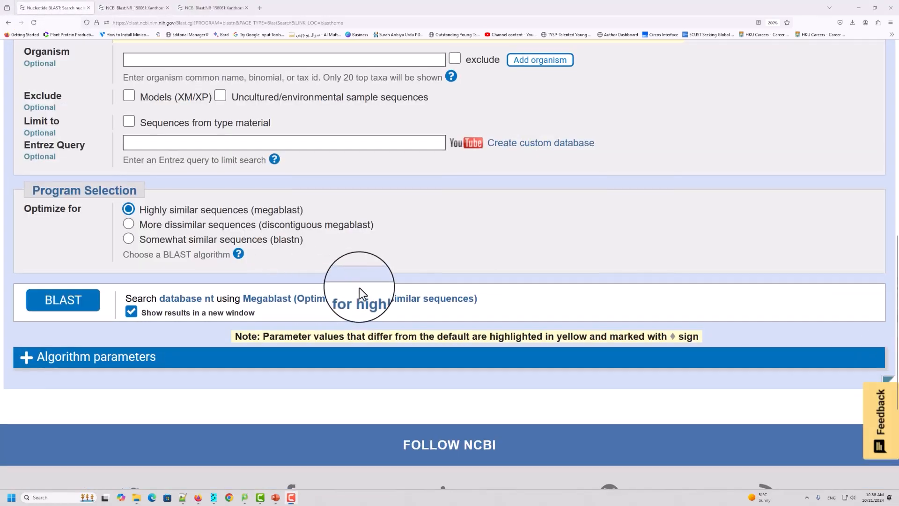
pyautogui.scroll(8, 358, 287)
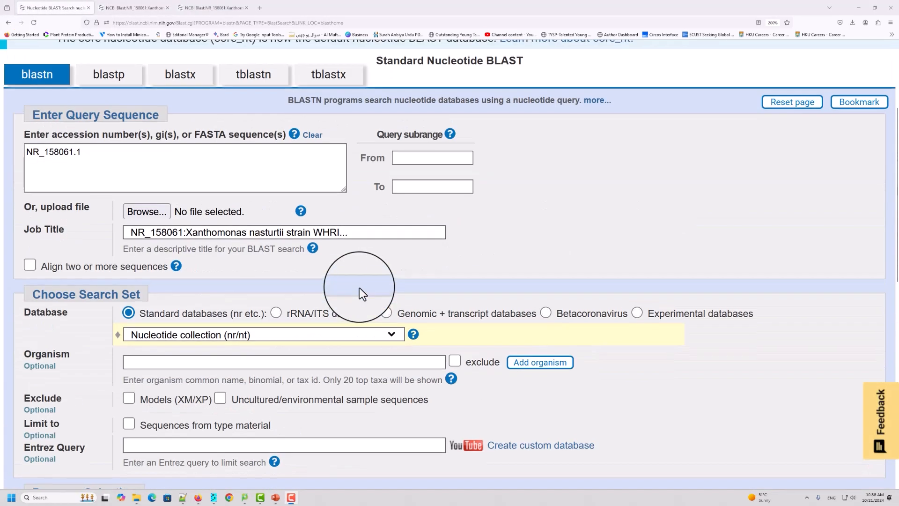
pyautogui.moveTo(84, 152); pyautogui.dragTo(30, 140)
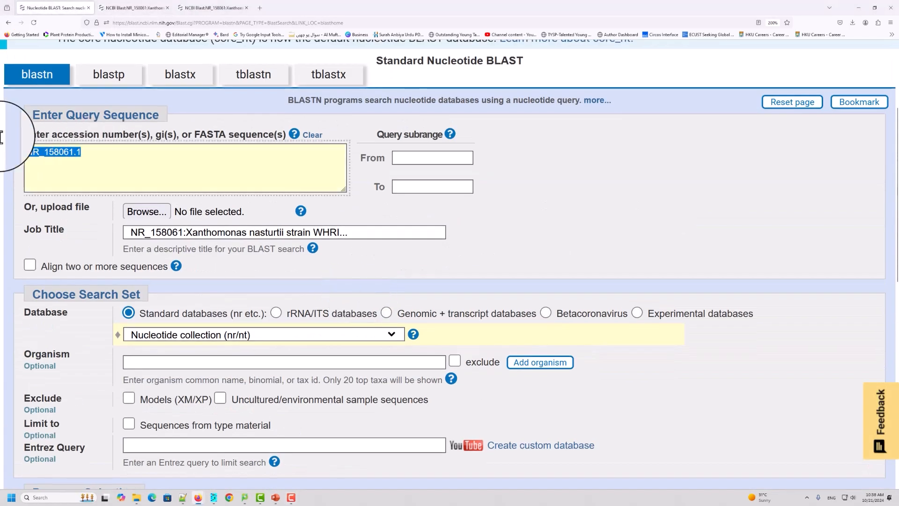
pyautogui.moveTo(76, 151); pyautogui.dragTo(20, 147)
pyautogui.click(106, 158)
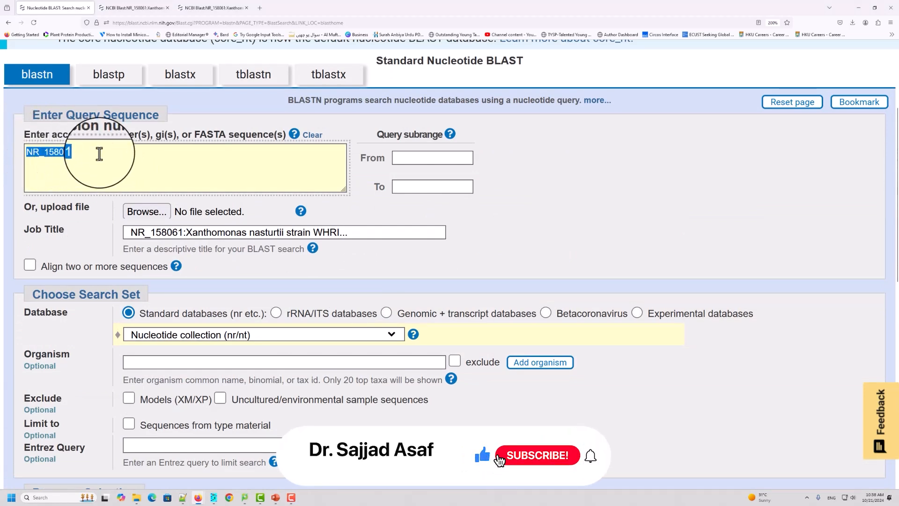
pyautogui.scroll(-3, 70, 159)
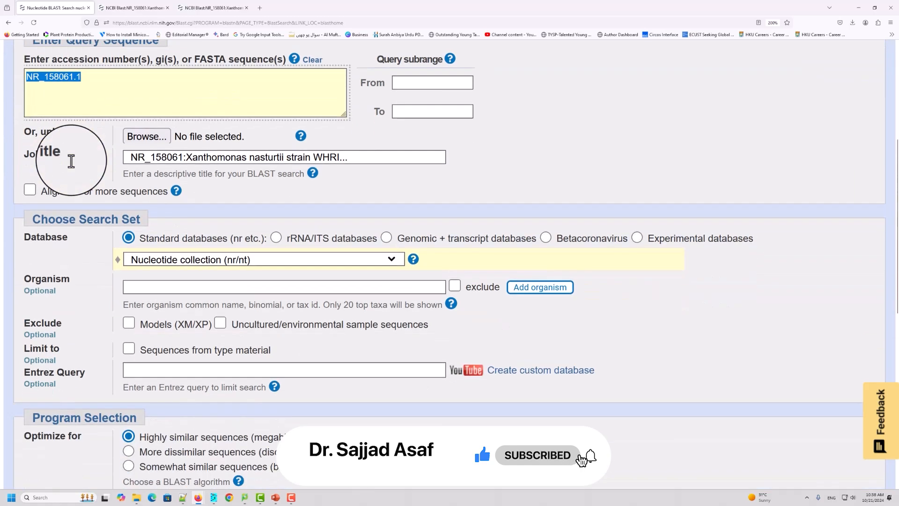
pyautogui.scroll(-10, 311, 211)
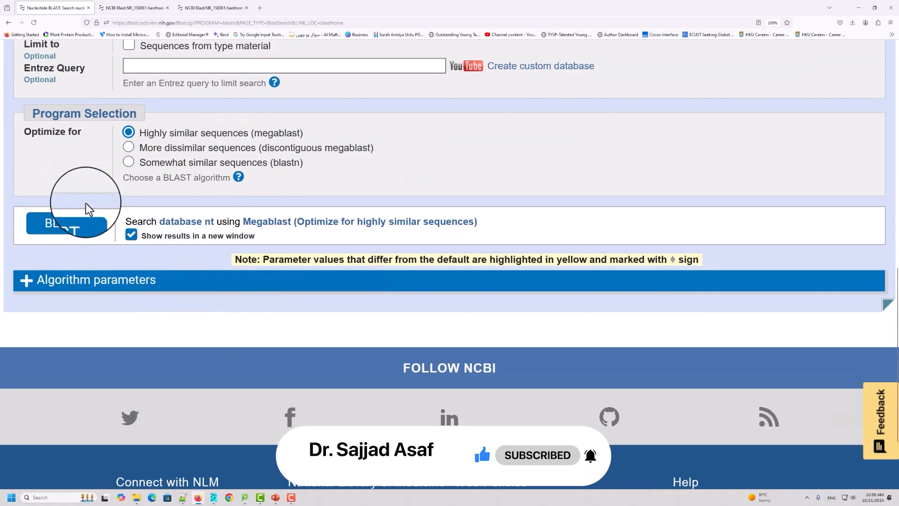
pyautogui.click(84, 221)
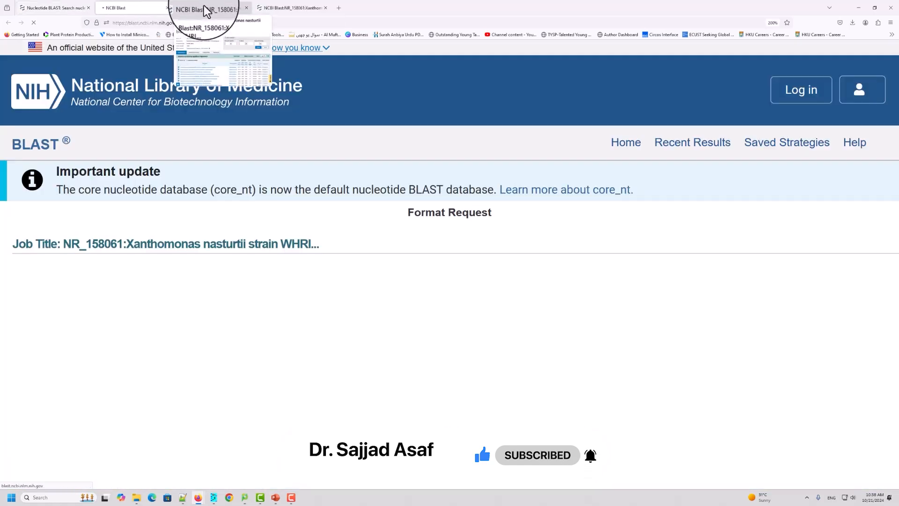
# Open the existing NR_158061.1 results against the nt database and review their search summary and Xanthomonas hit descriptions.
pyautogui.click(206, 11)
pyautogui.scroll(5, 271, 240)
pyautogui.scroll(-1, 271, 240)
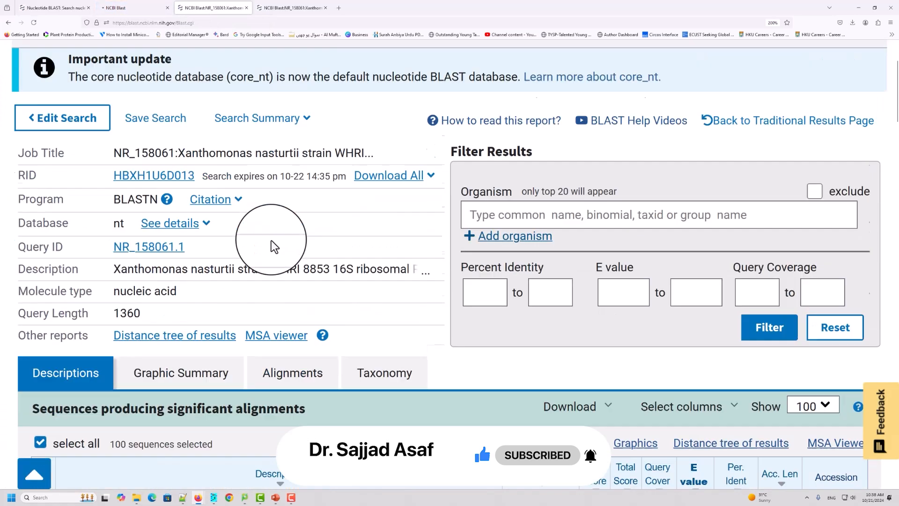
pyautogui.scroll(1, 271, 240)
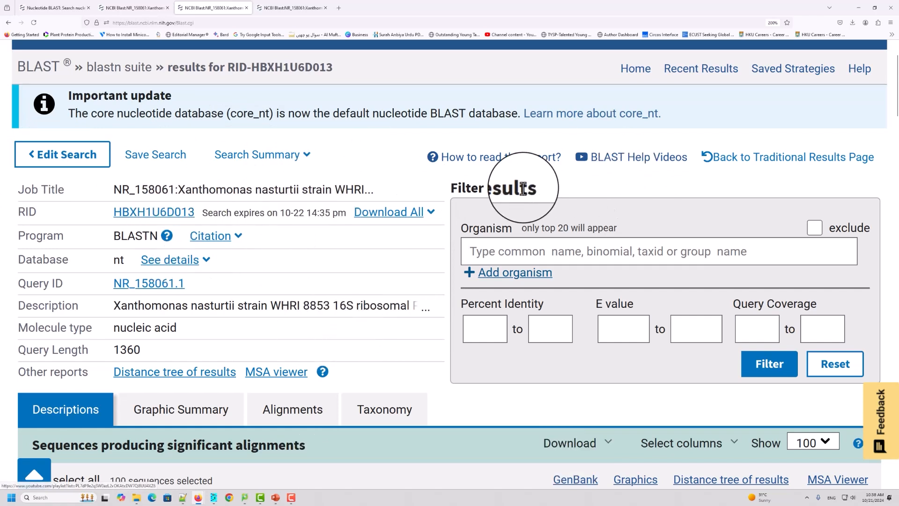
pyautogui.scroll(-5, 203, 242)
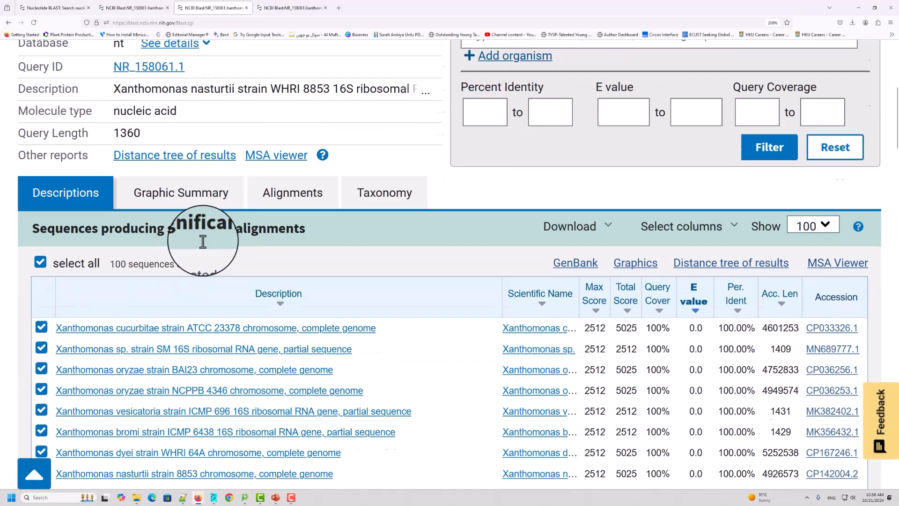
pyautogui.scroll(-4, 203, 242)
pyautogui.scroll(4, 99, 194)
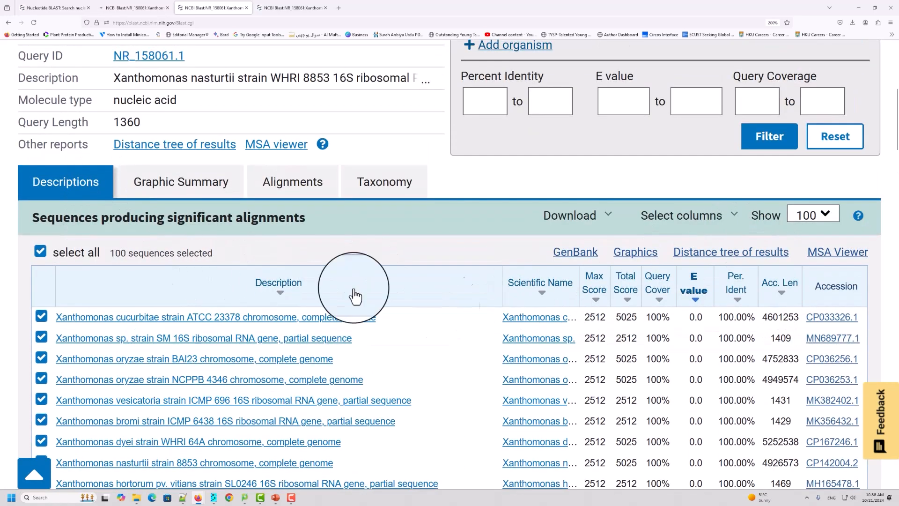
# Sort the hits by accession length and deselect all of them.
pyautogui.click(789, 289)
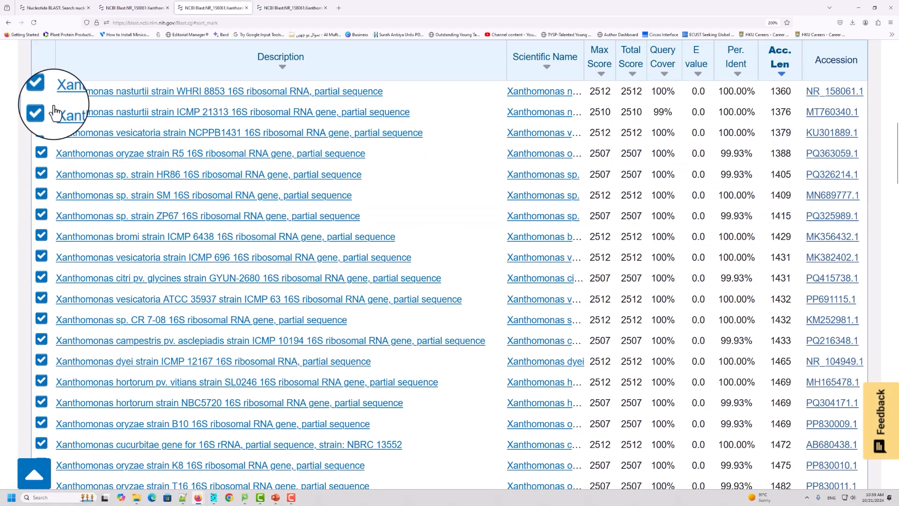
pyautogui.scroll(5, 56, 131)
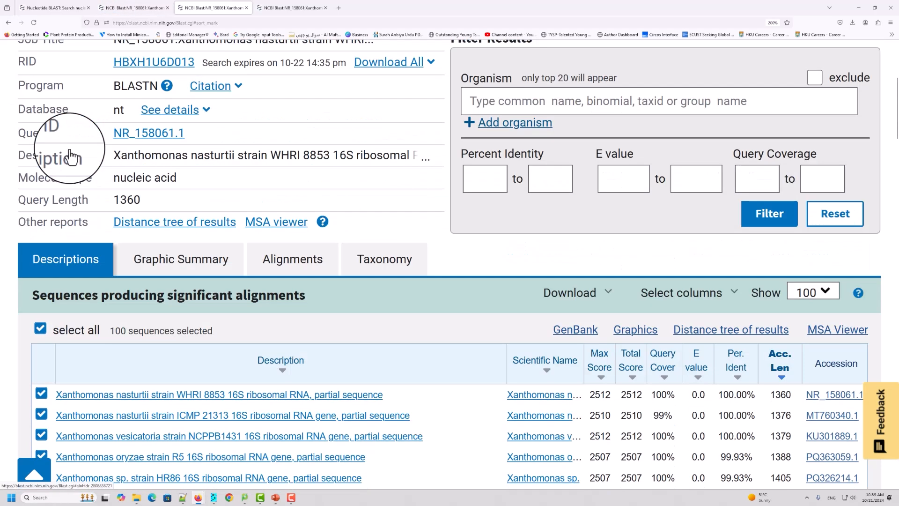
pyautogui.click(40, 328)
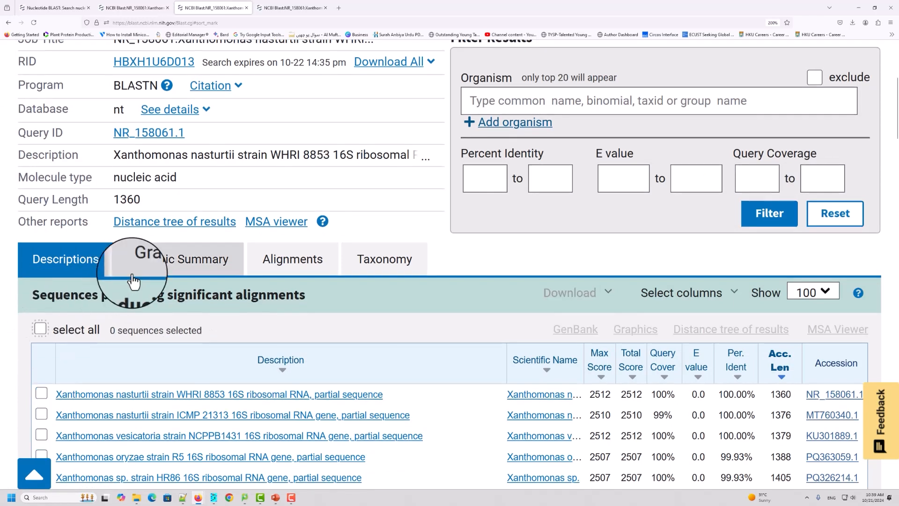
# Select the first 23 hits in the accession-length order, from NR_158061.1 (1360) through Xanthomonas sp. strain R6 (1504).
pyautogui.scroll(-4, 123, 179)
pyautogui.click(41, 167)
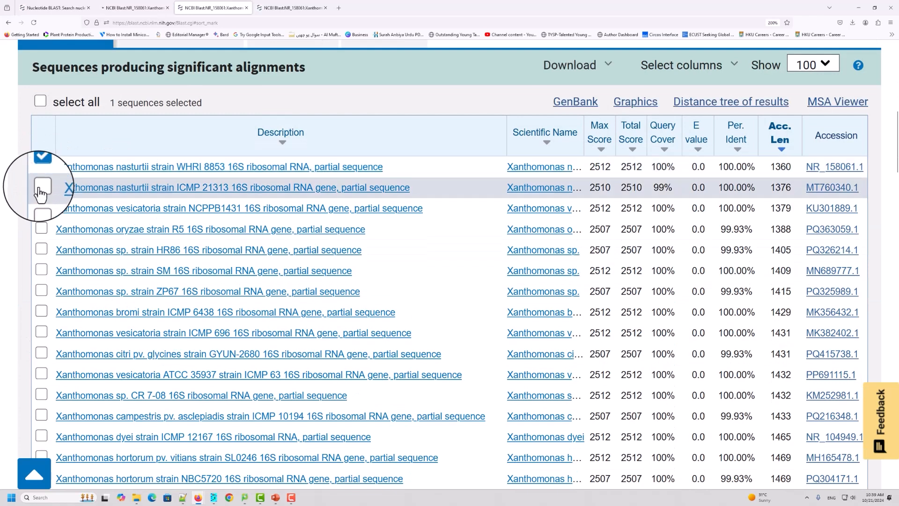
pyautogui.click(41, 187)
pyautogui.click(41, 208)
pyautogui.click(41, 229)
pyautogui.click(42, 249)
pyautogui.click(42, 270)
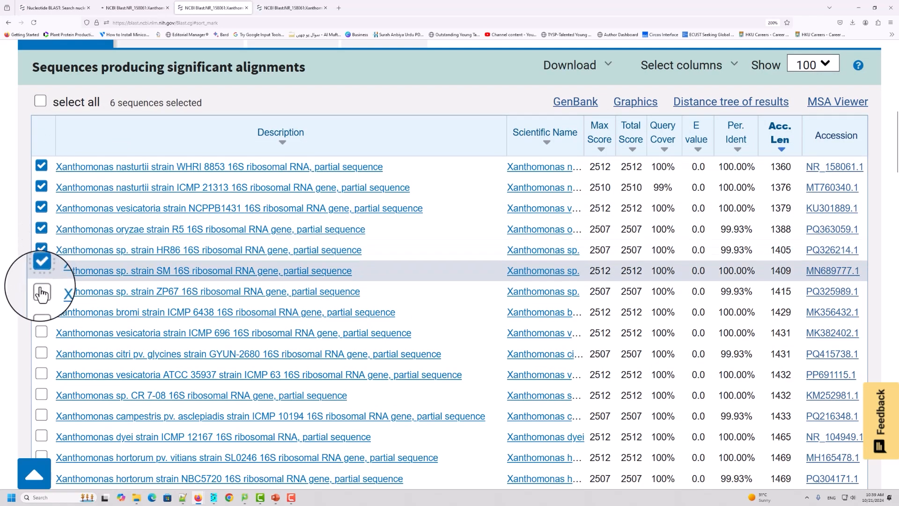
pyautogui.click(42, 291)
pyautogui.click(41, 312)
pyautogui.scroll(-1, 40, 319)
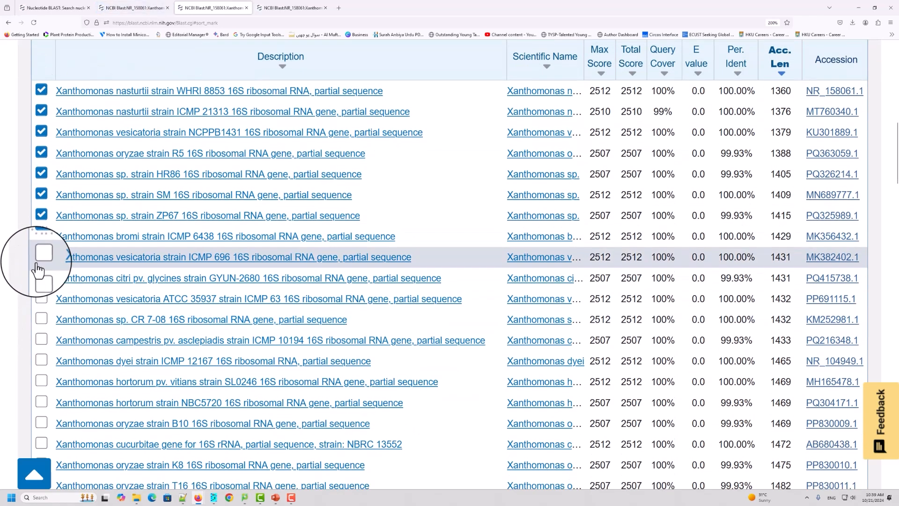
pyautogui.click(41, 257)
pyautogui.click(41, 277)
pyautogui.click(41, 298)
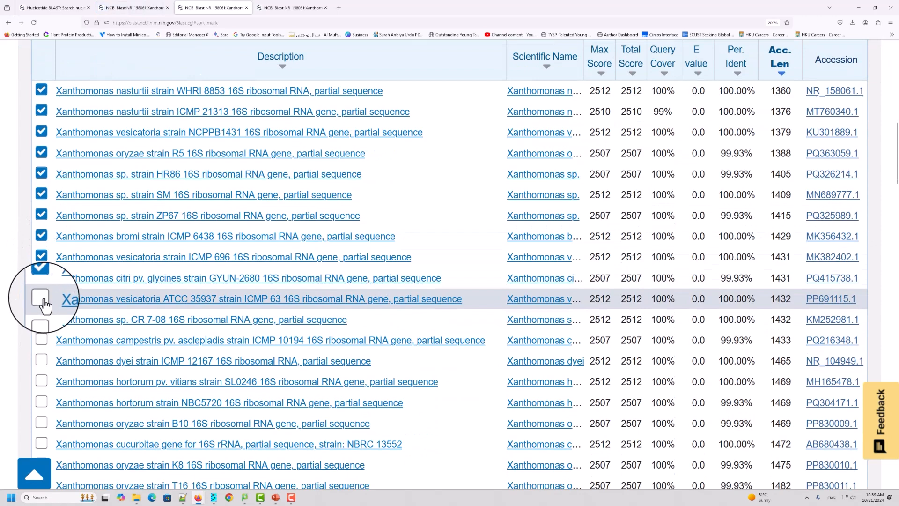
pyautogui.click(41, 319)
pyautogui.click(41, 340)
pyautogui.click(41, 360)
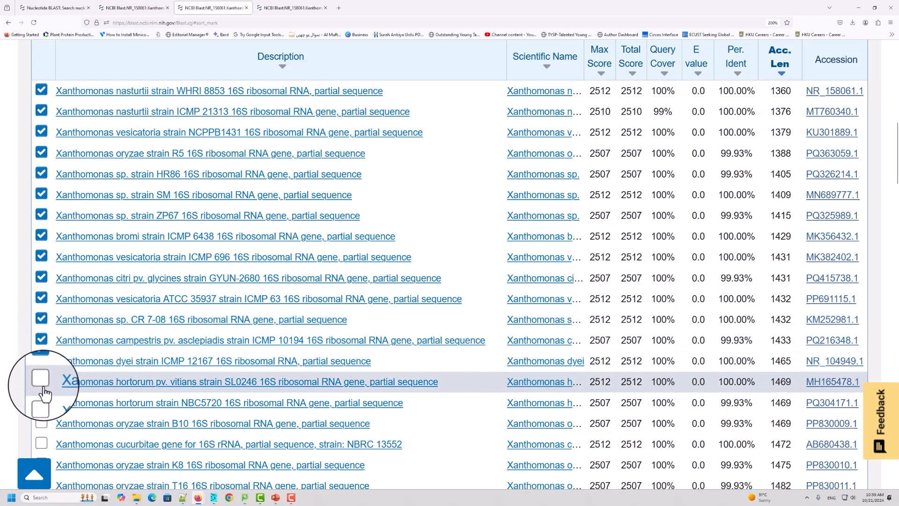
pyautogui.click(41, 381)
pyautogui.click(42, 402)
pyautogui.scroll(-3, 47, 405)
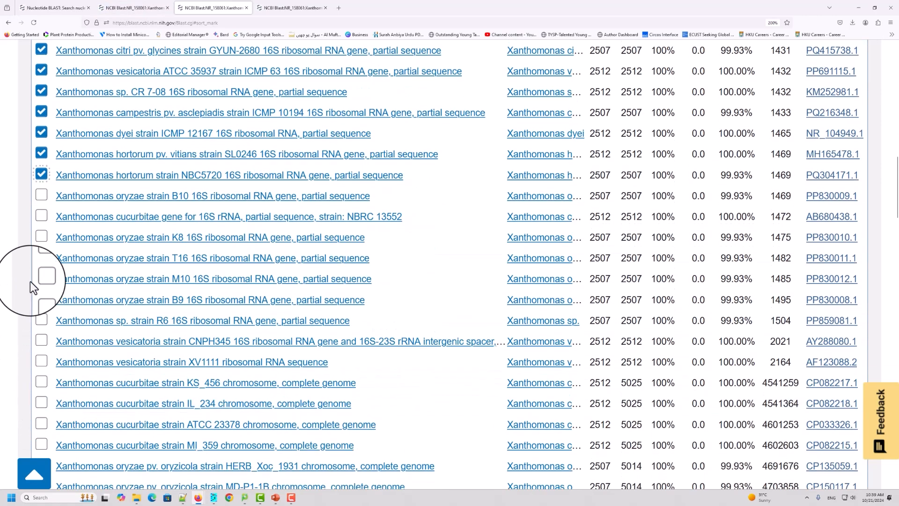
pyautogui.click(41, 196)
pyautogui.click(41, 216)
pyautogui.click(42, 237)
pyautogui.click(41, 258)
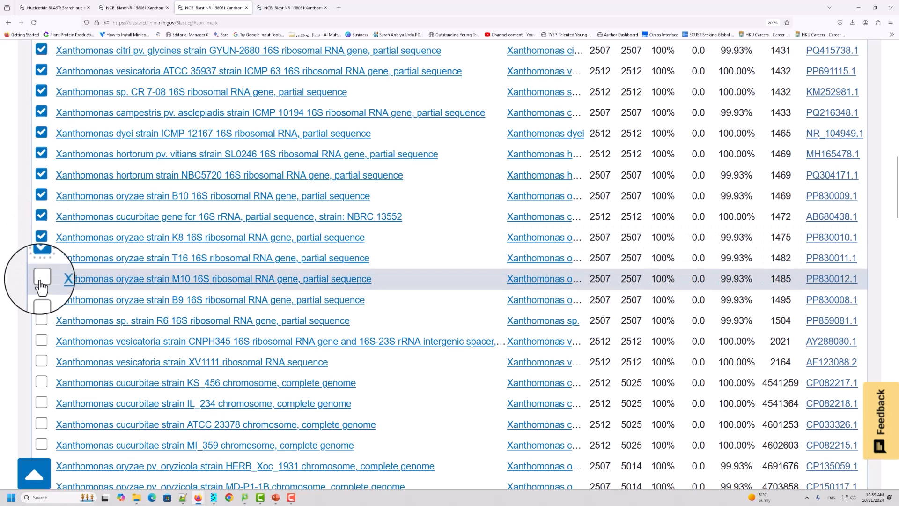
pyautogui.click(41, 278)
pyautogui.click(41, 299)
pyautogui.click(41, 320)
# Open the distance tree of results for the selected hits and look over its branches and collapsed g-proteobacteria groups.
pyautogui.scroll(6, 515, 305)
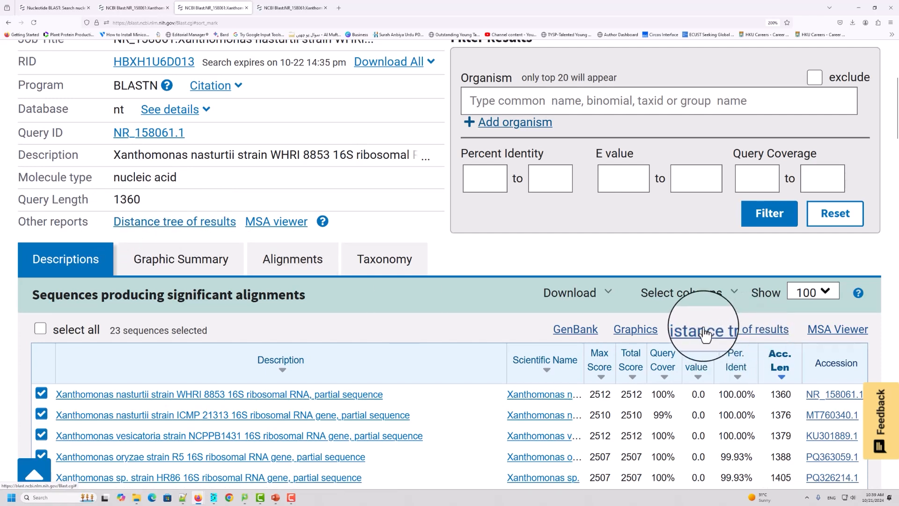
pyautogui.click(755, 335)
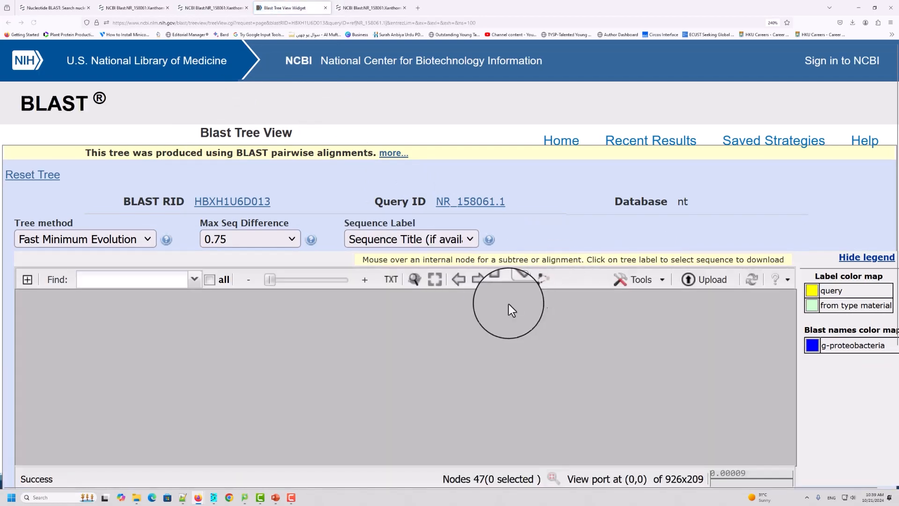
pyautogui.scroll(-2, 468, 313)
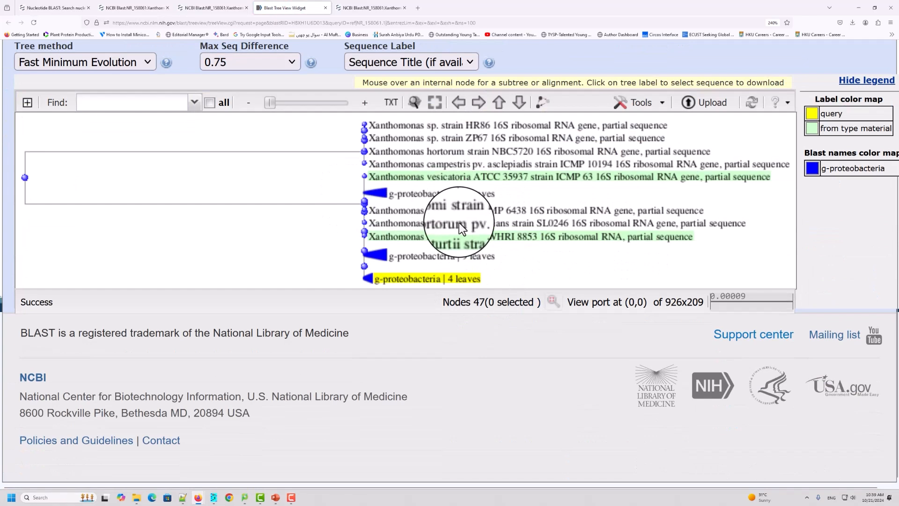
pyautogui.scroll(4, 458, 223)
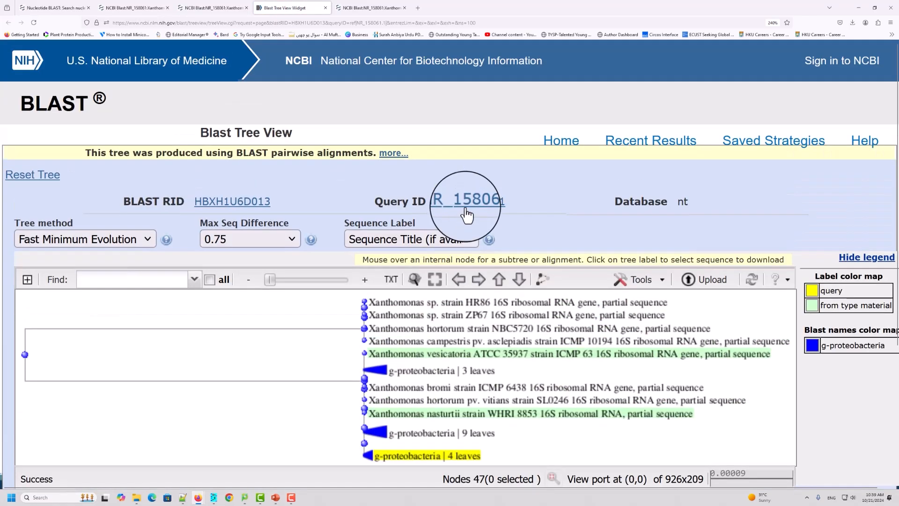
pyautogui.scroll(-2, 473, 398)
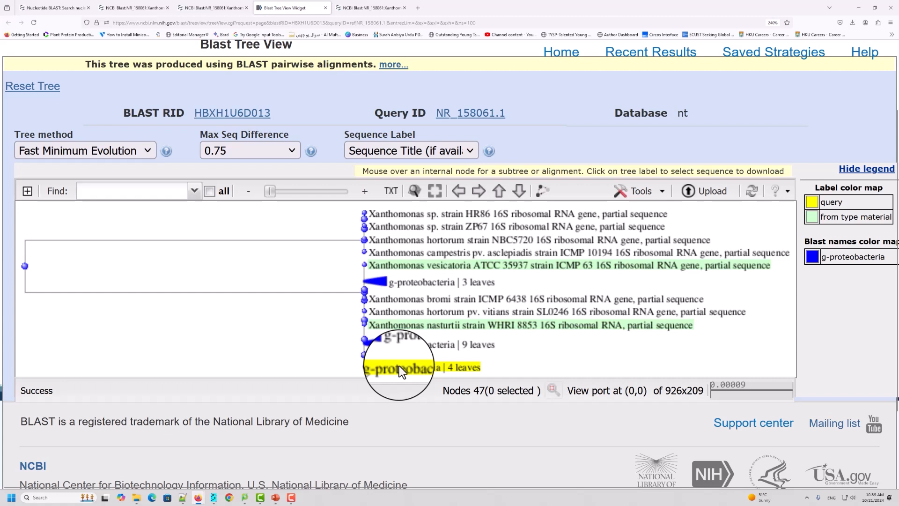
# Set the tree's sequence labels to Taxonomic Name (if available) and look over the relabelled tree.
pyautogui.click(470, 151)
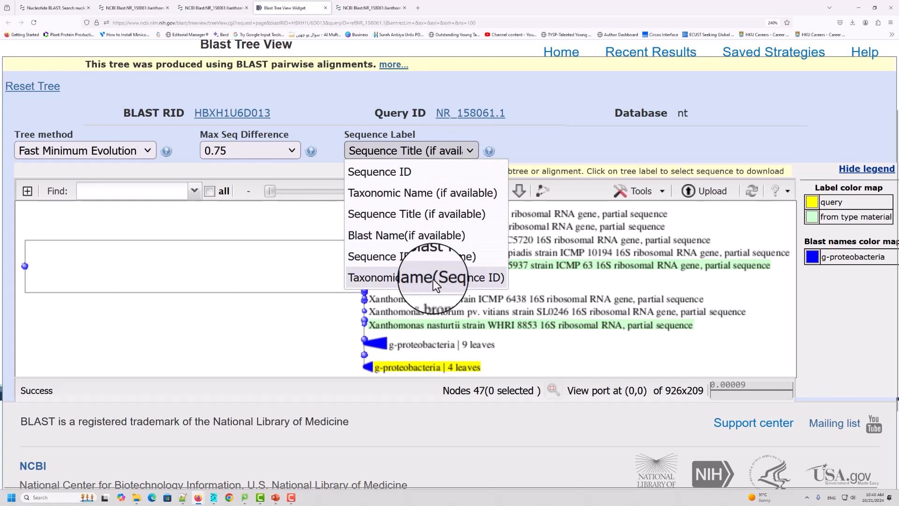
pyautogui.click(423, 194)
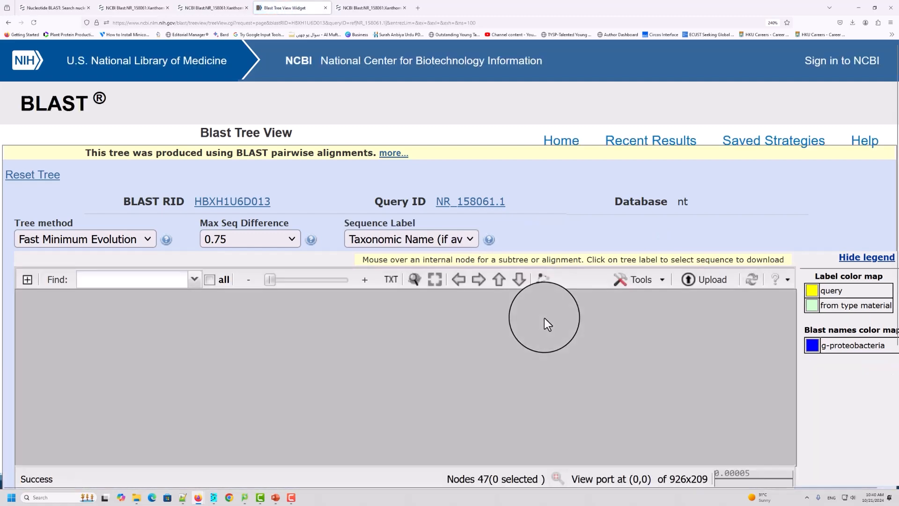
pyautogui.scroll(-4, 652, 338)
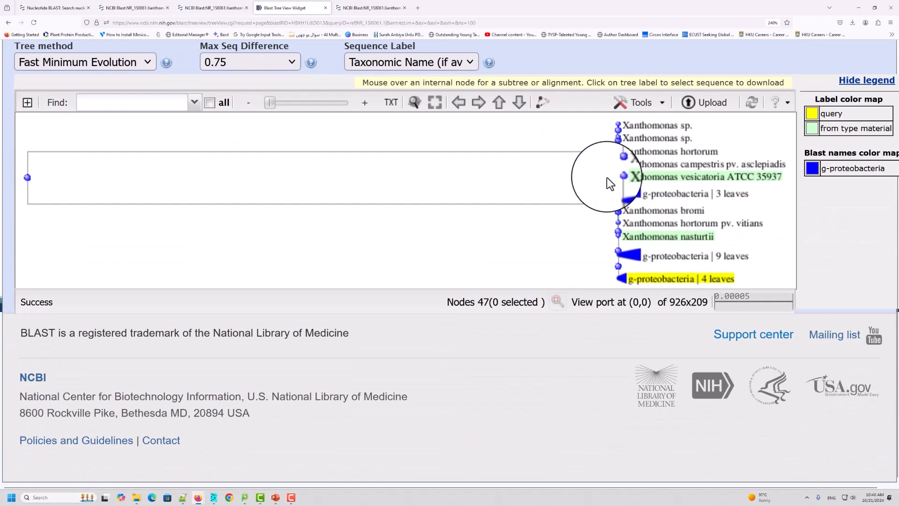
pyautogui.scroll(2, 651, 232)
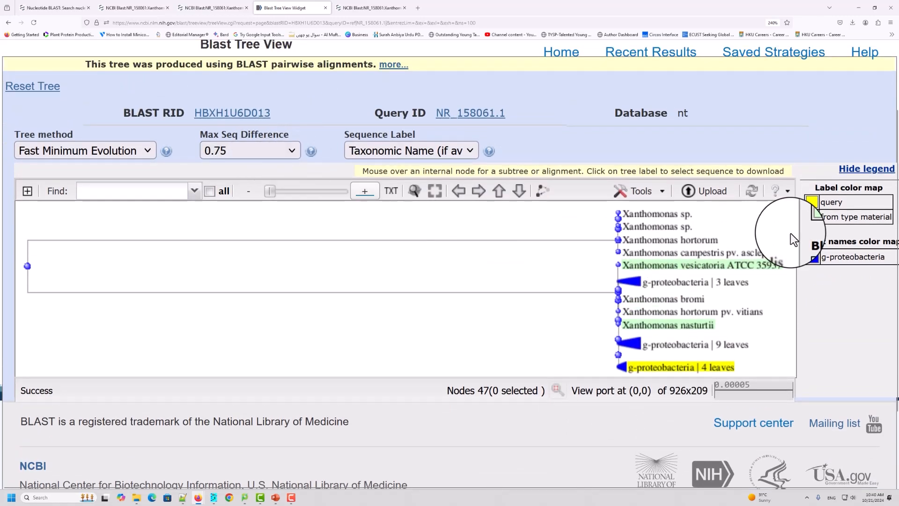
pyautogui.scroll(2, 684, 263)
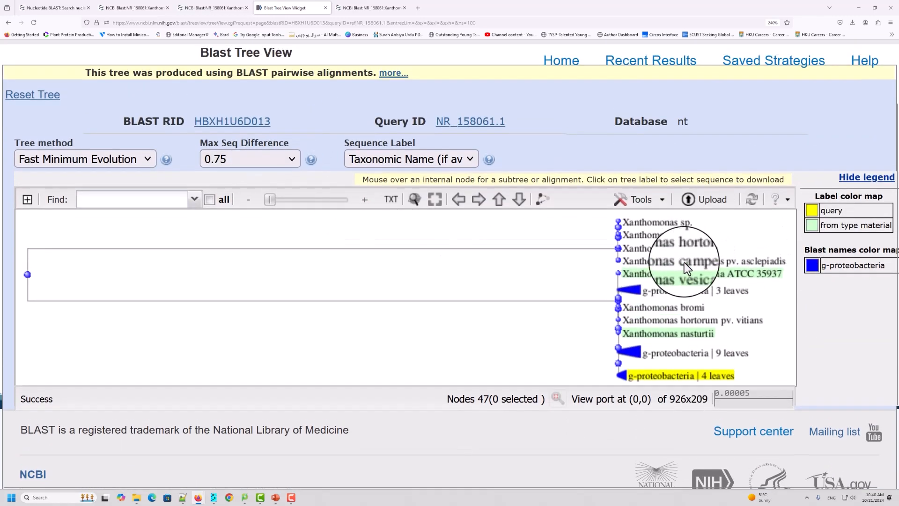
pyautogui.scroll(-4, 684, 262)
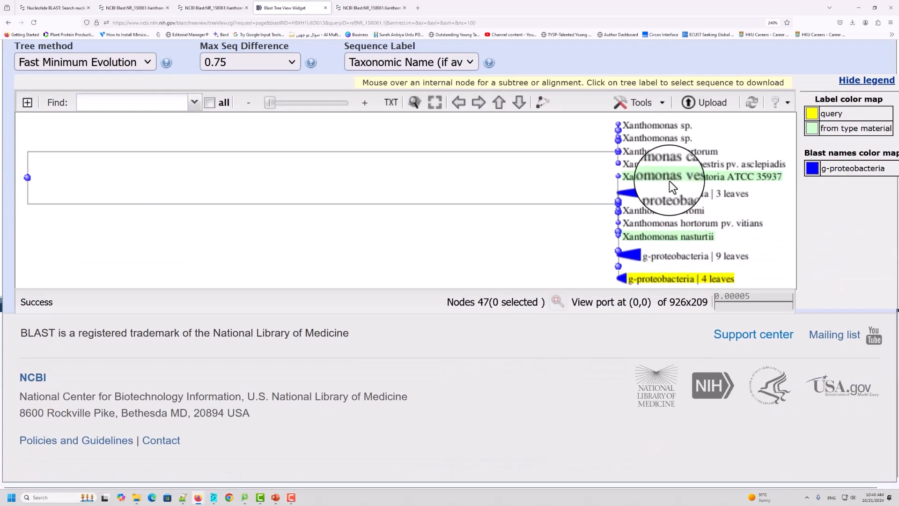
# Create and save a PDF file of the distance tree, then return to the tree view and dismiss the export dialog.
pyautogui.click(662, 109)
pyautogui.moveTo(702, 126)
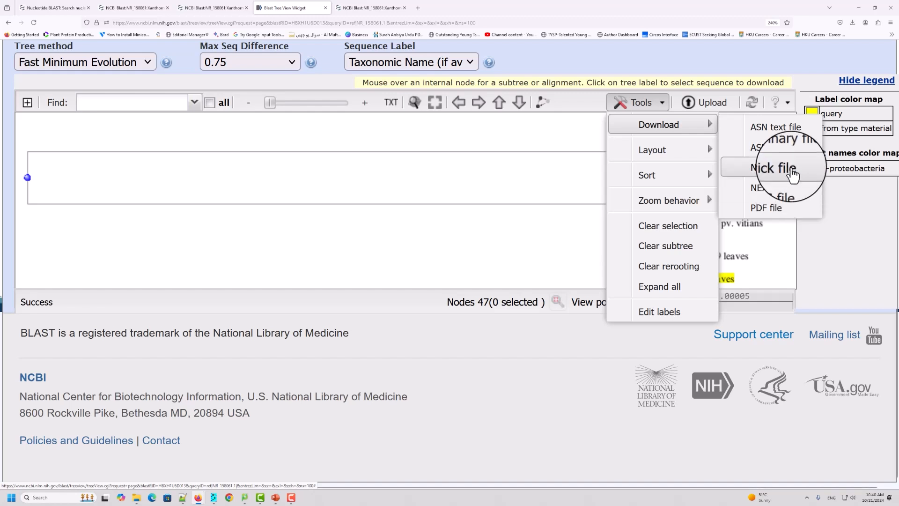
pyautogui.click(773, 211)
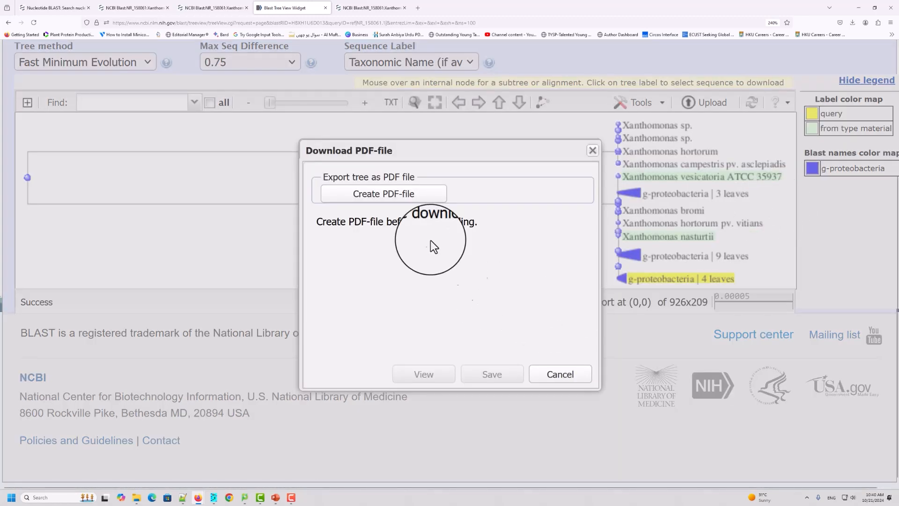
pyautogui.click(384, 200)
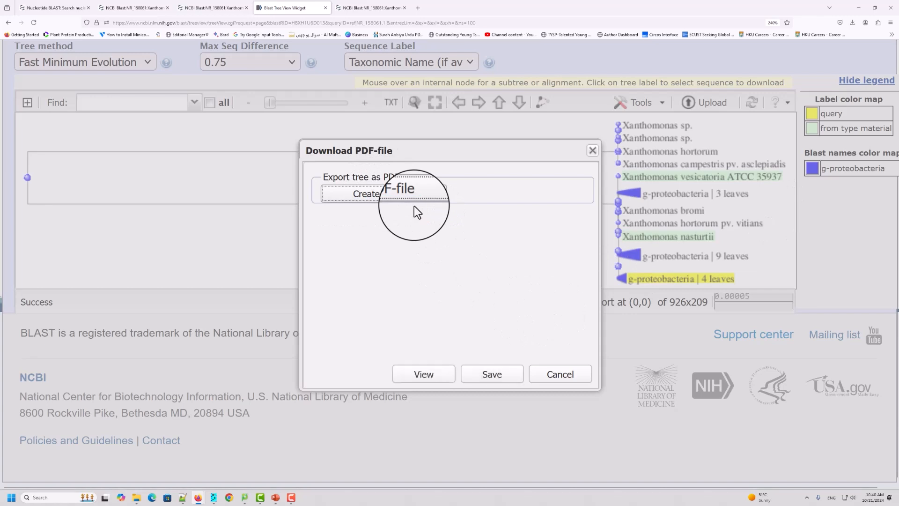
pyautogui.click(384, 195)
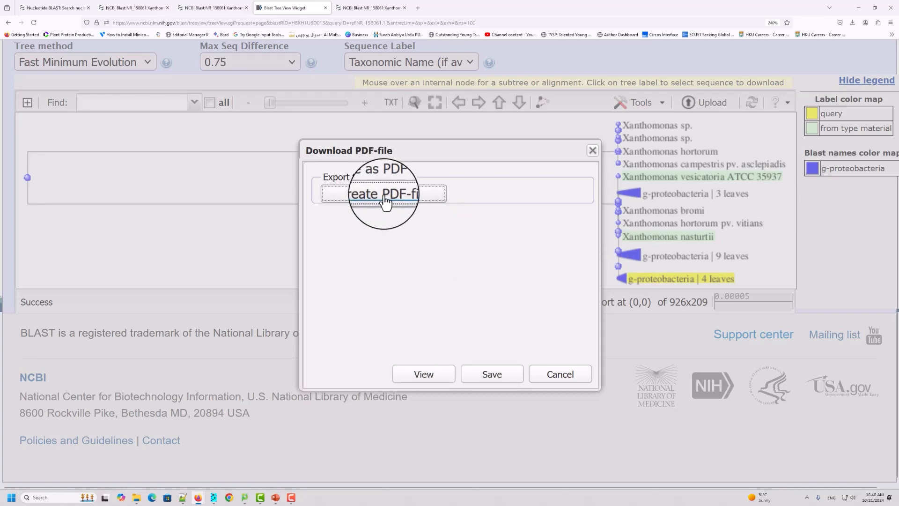
pyautogui.click(492, 375)
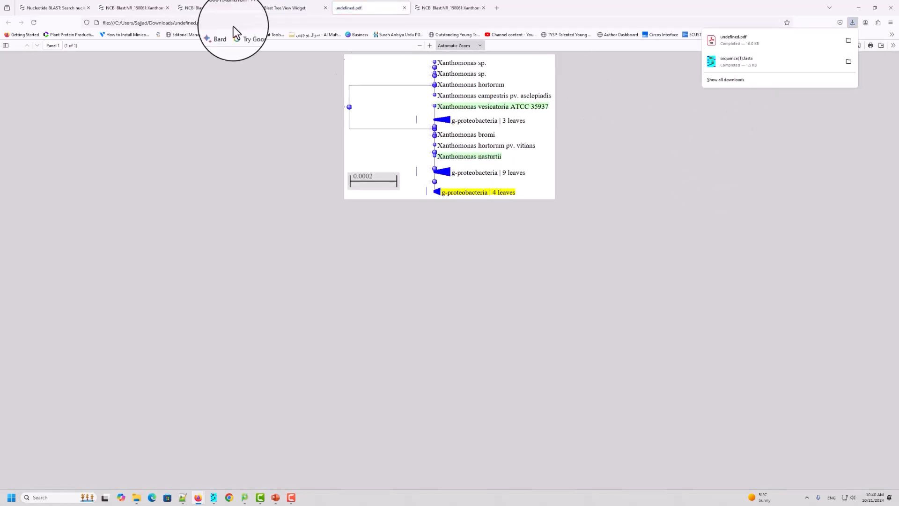
pyautogui.click(283, 9)
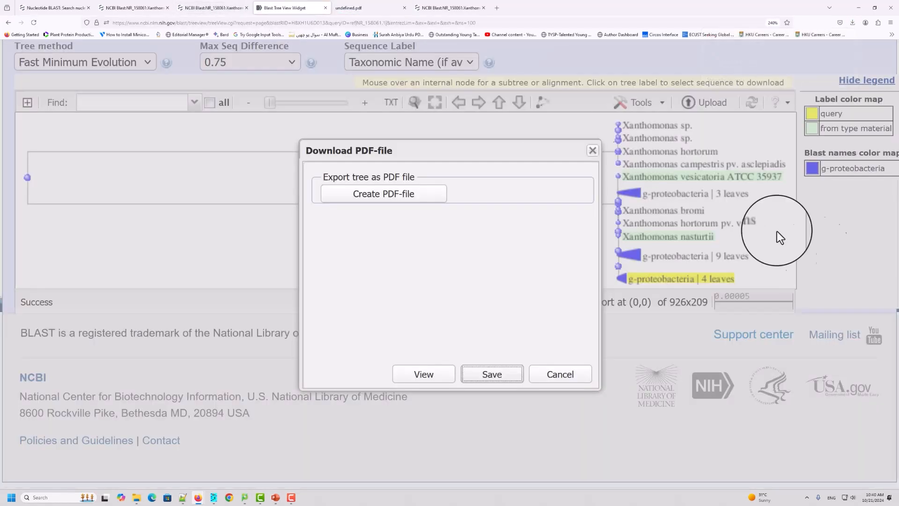
pyautogui.click(561, 374)
# Download the distance tree as a Newick file and show tree.nwk in the Downloads folder.
pyautogui.click(662, 107)
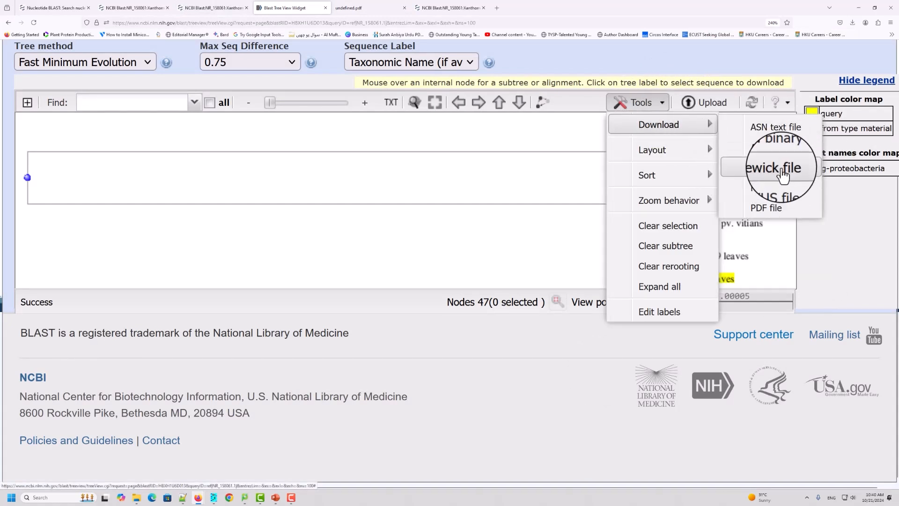
pyautogui.click(780, 166)
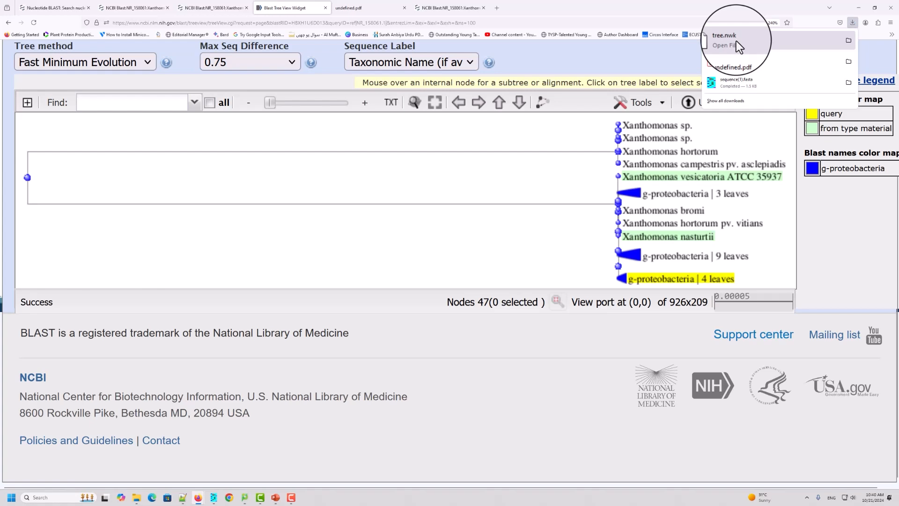
pyautogui.rightClick(736, 41)
pyautogui.click(758, 59)
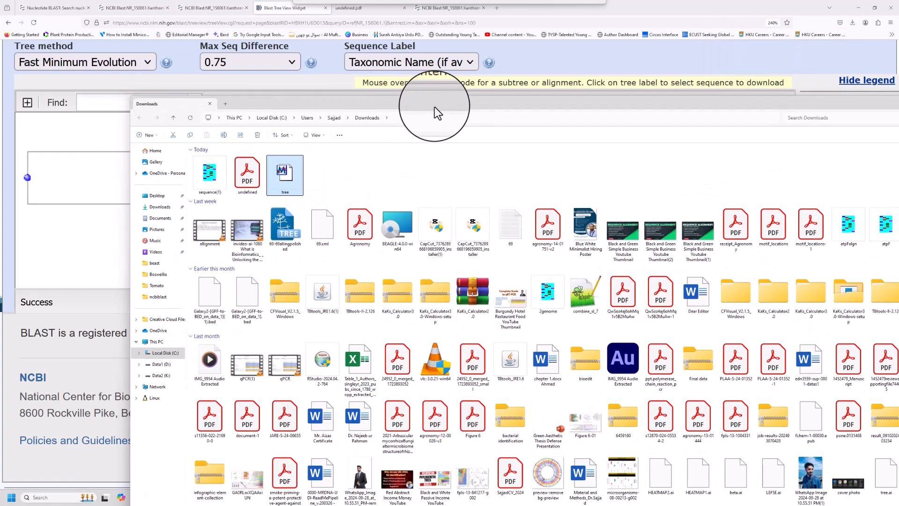
# Open the downloaded tree.nwk in MEGA, view it in a maximized Tree Explorer window, and put the windows away to return to the browser.
pyautogui.rightClick(281, 176)
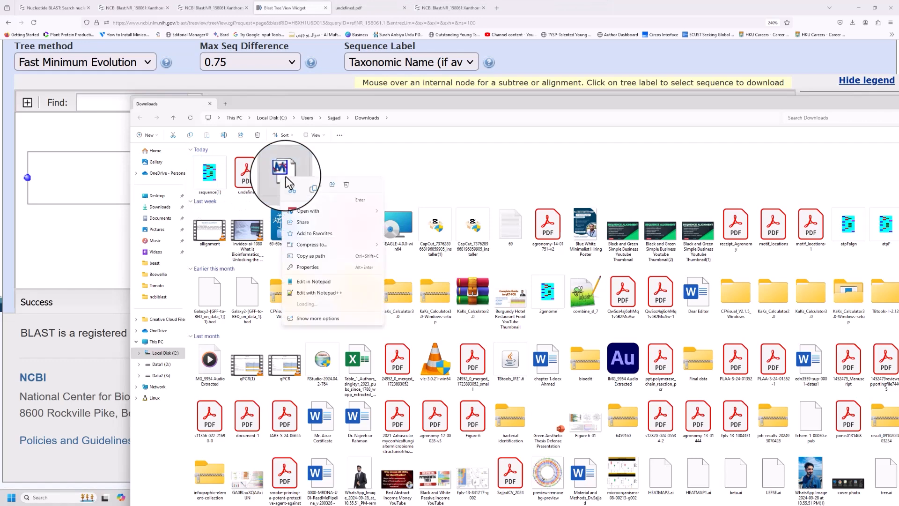
pyautogui.click(307, 204)
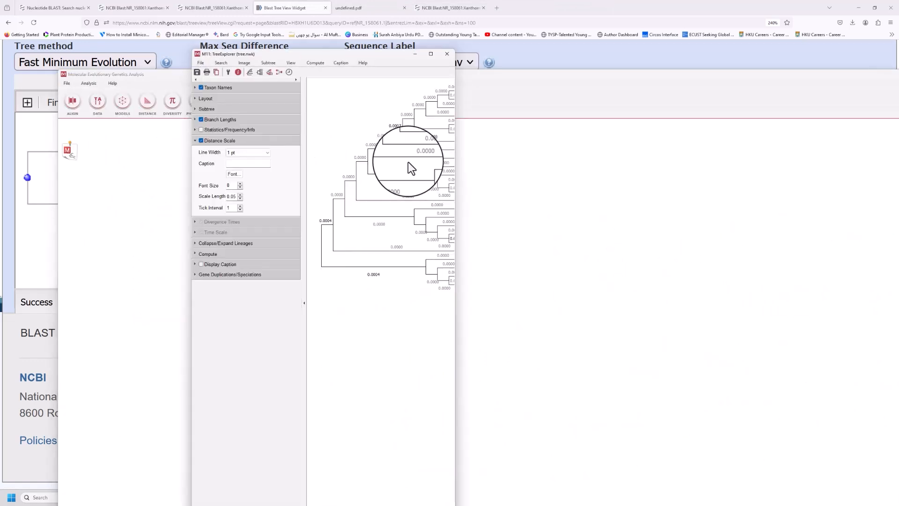
pyautogui.click(431, 54)
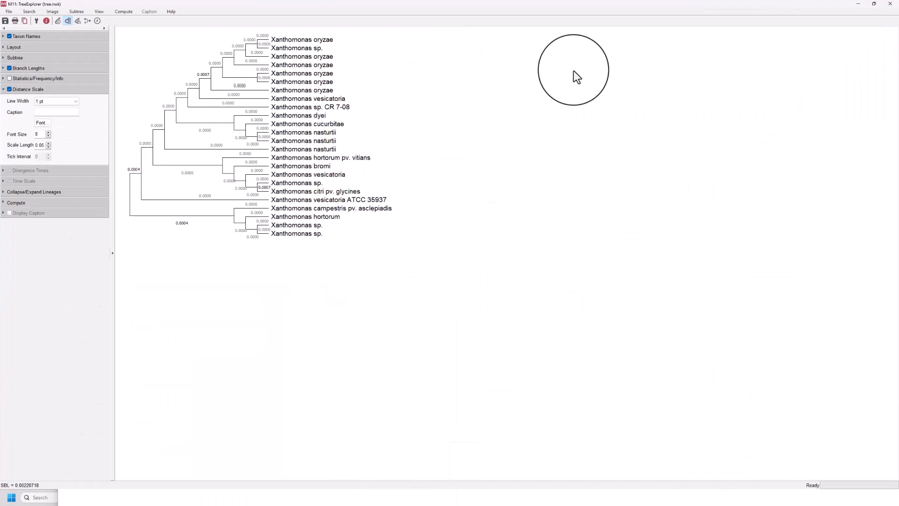
pyautogui.click(861, 7)
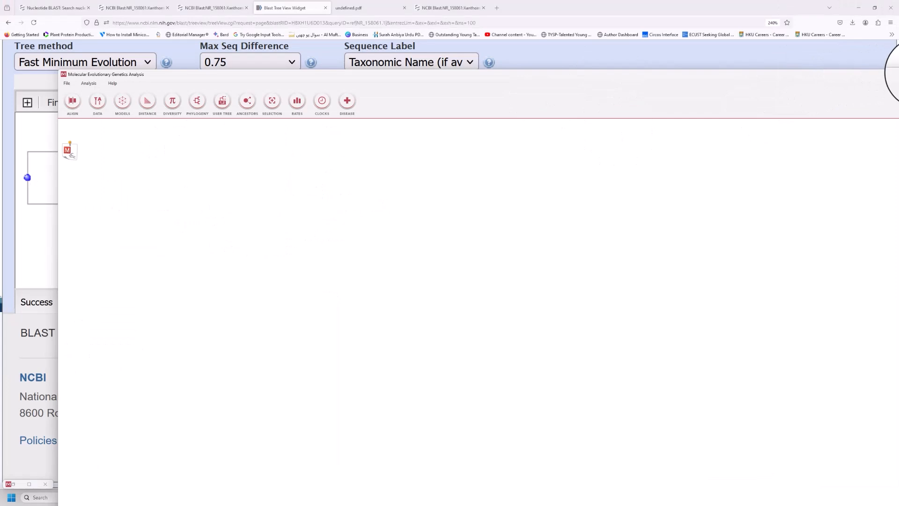
pyautogui.click(898, 73)
pyautogui.click(898, 103)
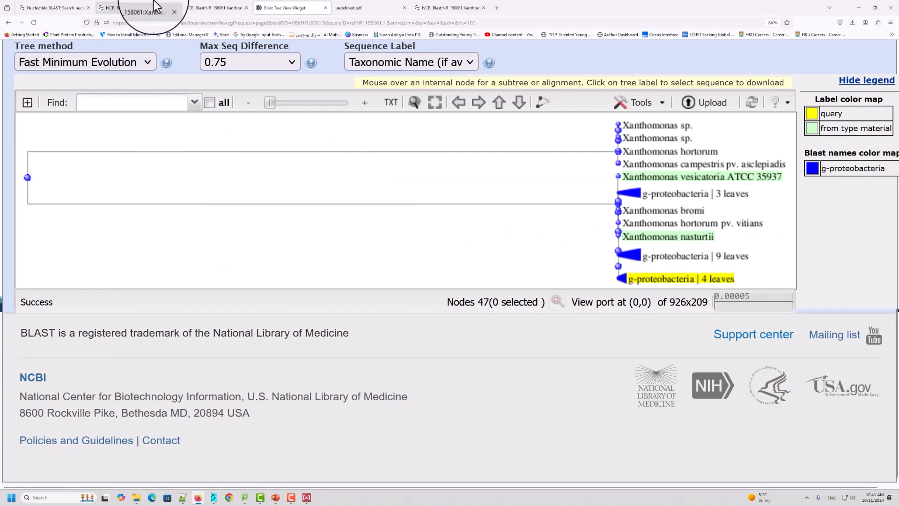
# Return to the NR_158061.1 results against the nt database and review the descriptions of the selected hits.
pyautogui.click(209, 7)
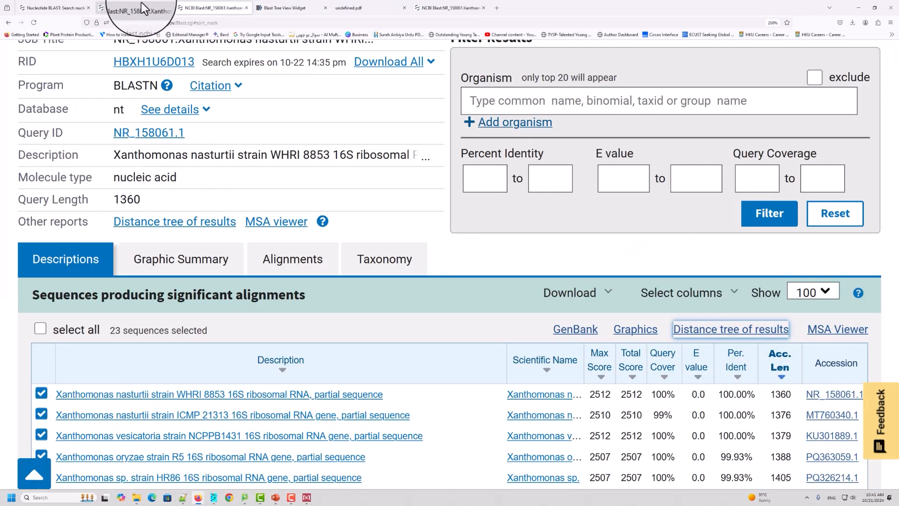
pyautogui.click(133, 7)
pyautogui.click(211, 8)
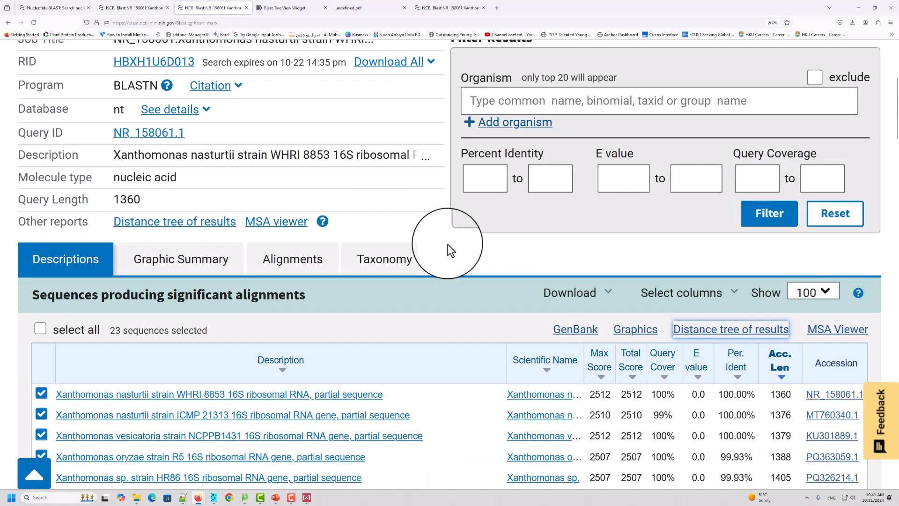
pyautogui.scroll(-4, 647, 261)
pyautogui.scroll(2, 620, 212)
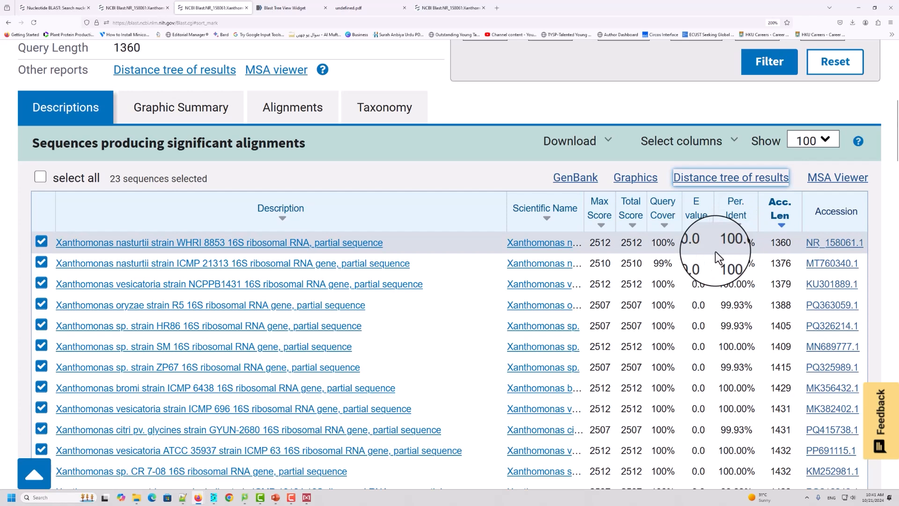
# Open the GenBank record of hit NR_158061.1, review its annotation and references, and return to the BLAST results.
pyautogui.click(844, 243)
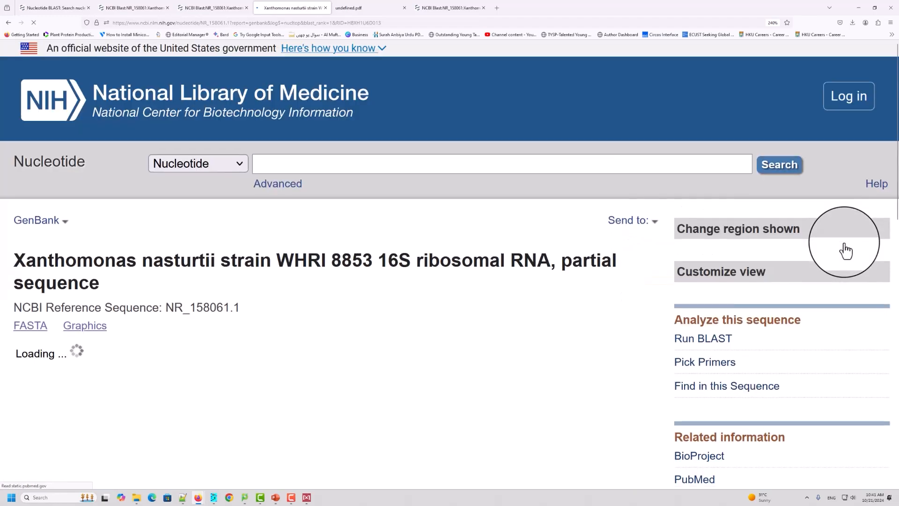
pyautogui.scroll(-3, 272, 276)
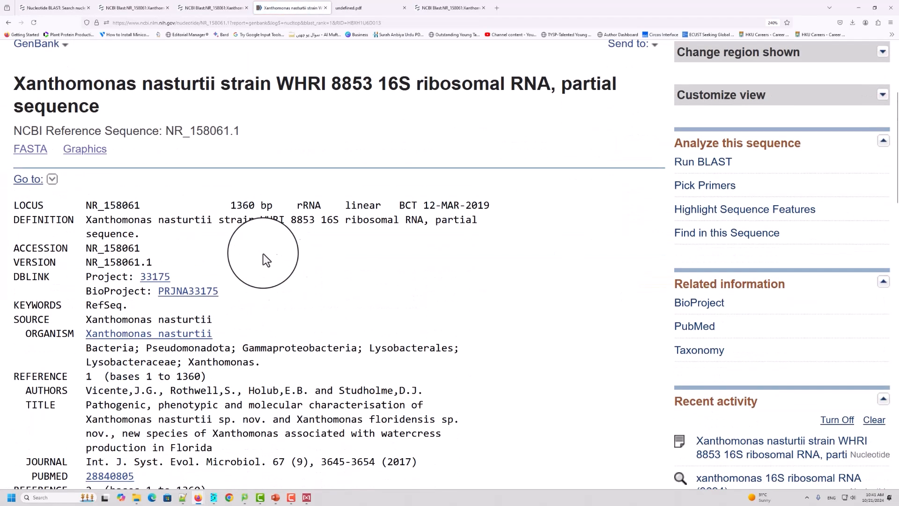
pyautogui.scroll(-3, 231, 214)
pyautogui.scroll(3, 241, 215)
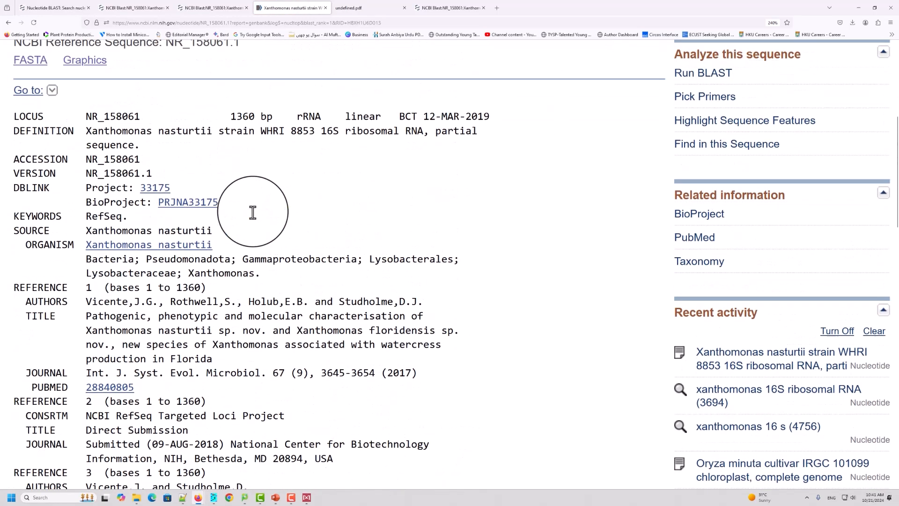
pyautogui.scroll(-8, 255, 211)
pyautogui.scroll(-6, 253, 212)
pyautogui.scroll(20, 253, 212)
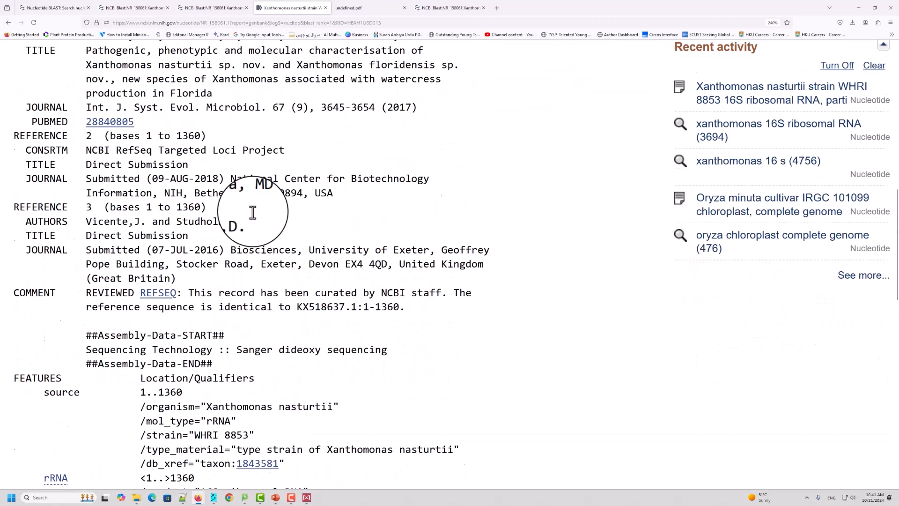
pyautogui.click(212, 5)
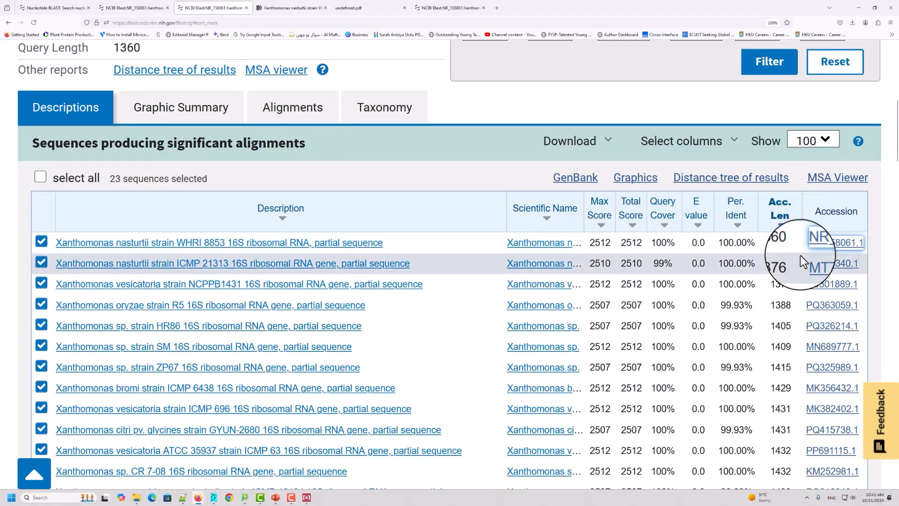
# View the selected hits in the MSA Viewer, inspect the alignment against anchor NR_158061.1, and return to the BLAST results.
pyautogui.click(845, 185)
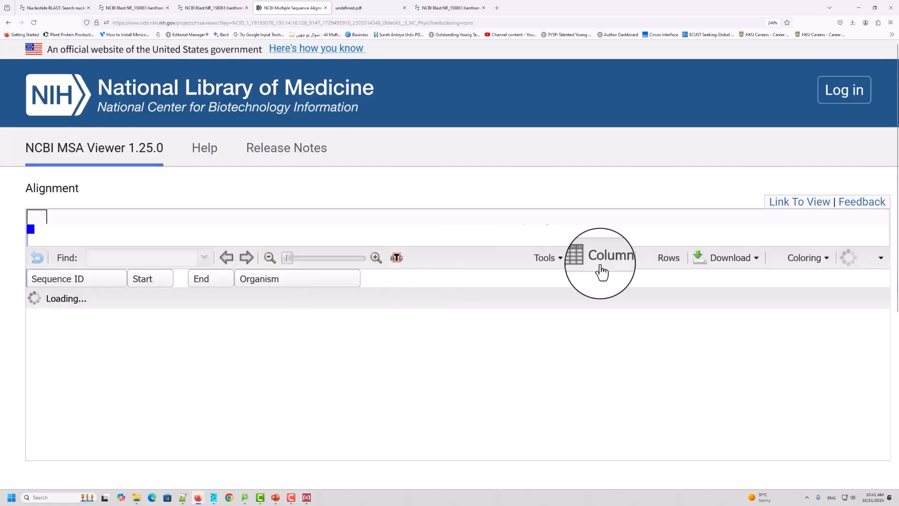
pyautogui.scroll(-3, 519, 225)
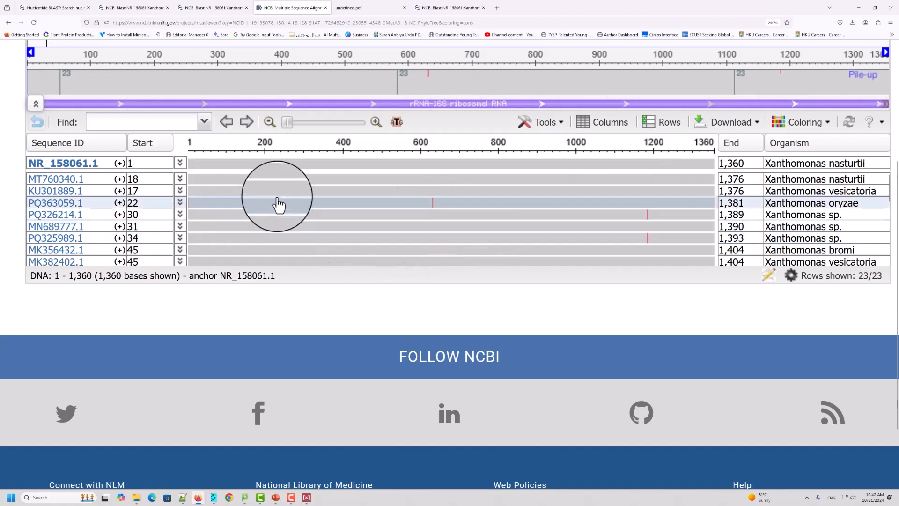
pyautogui.scroll(3, 303, 265)
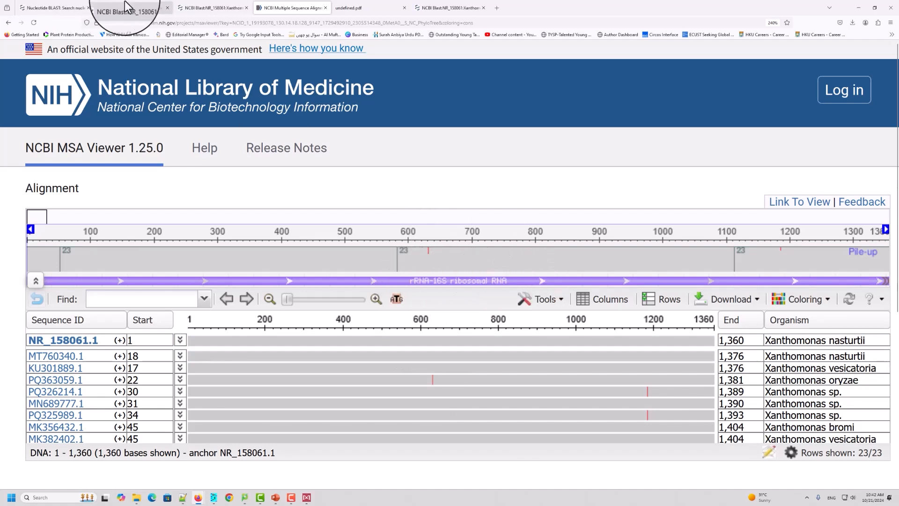
pyautogui.click(226, 6)
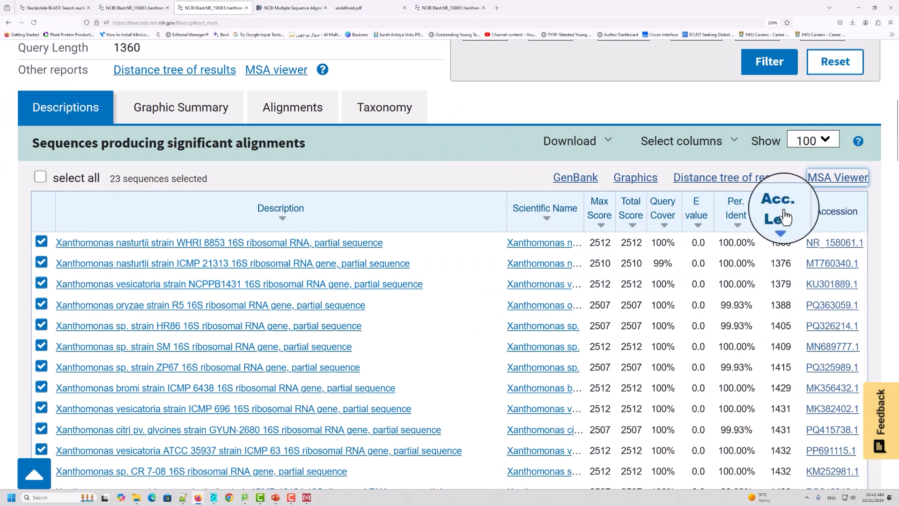
# Limit the results list to 10 sequences and review the hits it contains.
pyautogui.click(826, 144)
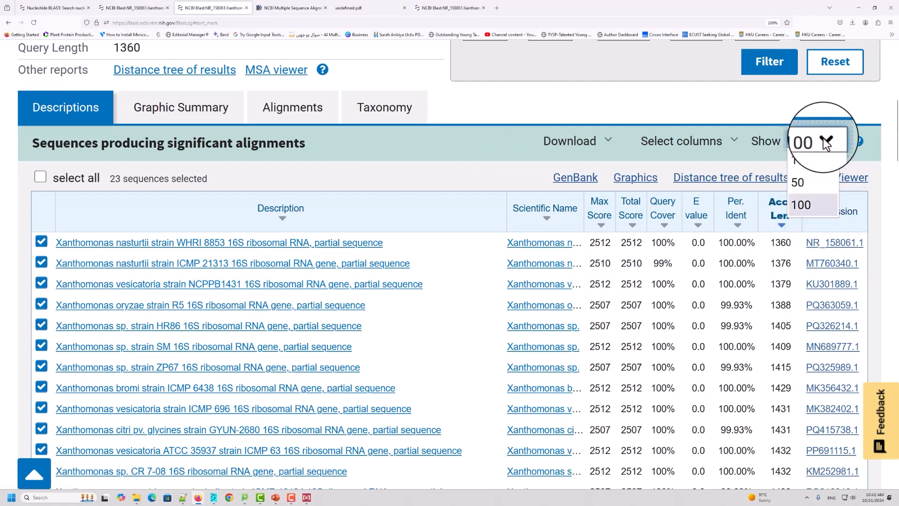
pyautogui.click(813, 162)
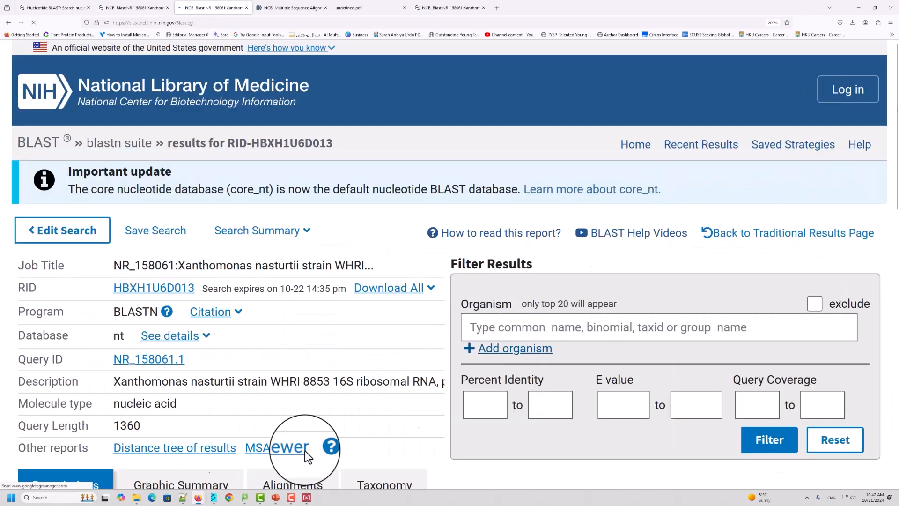
pyautogui.scroll(-6, 248, 370)
pyautogui.scroll(3, 280, 327)
pyautogui.scroll(-5, 297, 344)
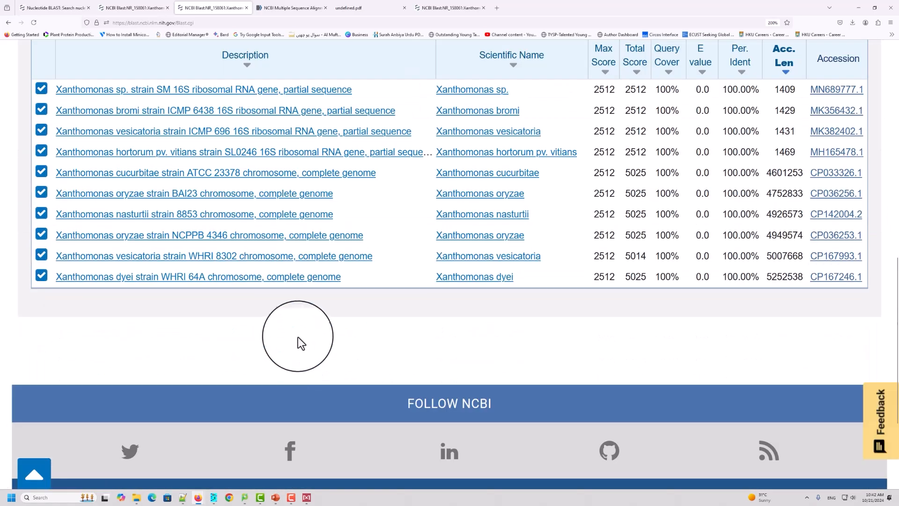
pyautogui.scroll(5, 438, 271)
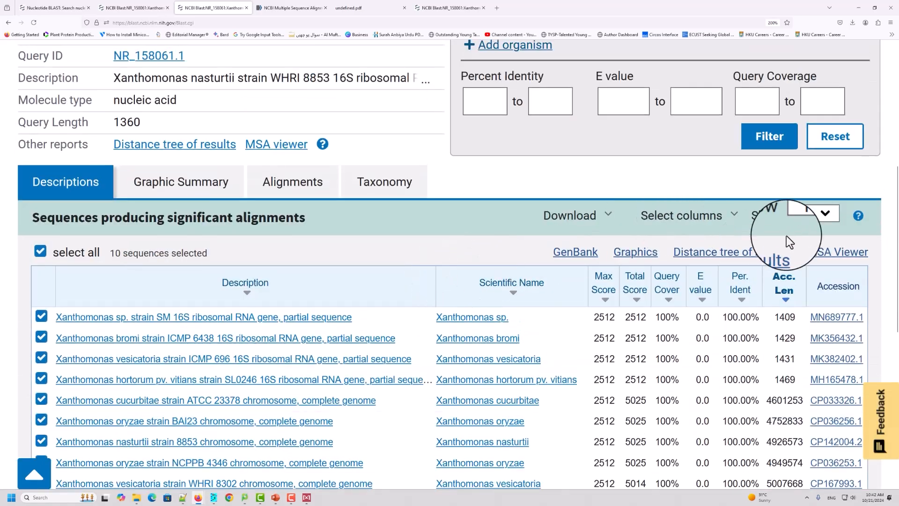
# Set the results list to show 50 sequences and bring the hit descriptions into view.
pyautogui.click(826, 213)
pyautogui.click(815, 256)
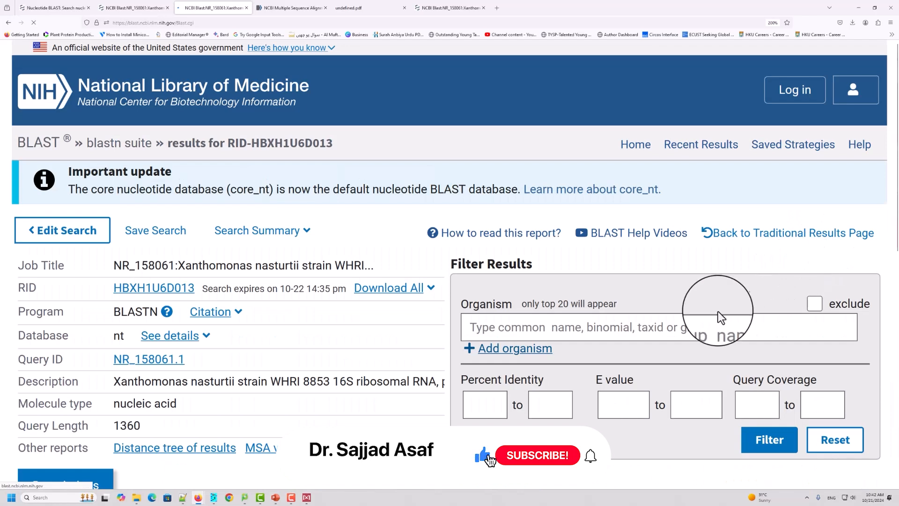
pyautogui.scroll(-7, 718, 311)
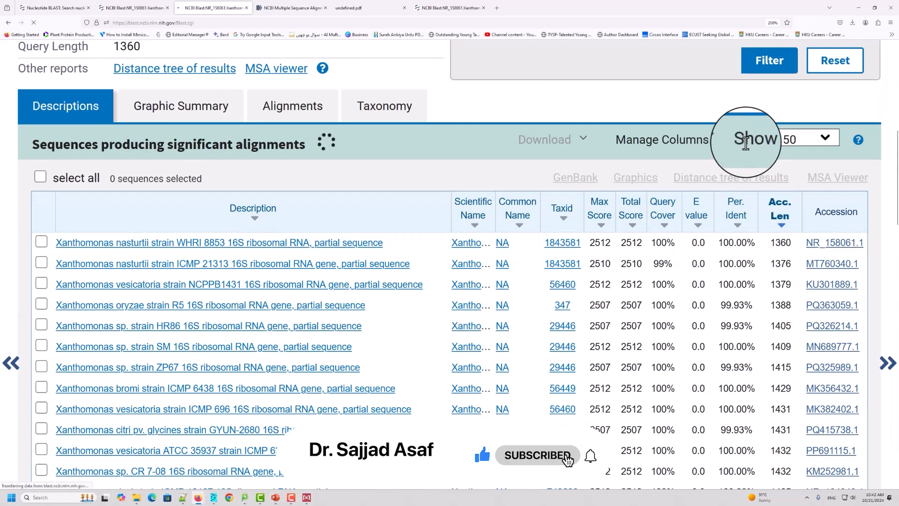
# Look over the column and download choices available for the hit table without changing any of them.
pyautogui.click(729, 149)
pyautogui.click(729, 149)
pyautogui.click(731, 147)
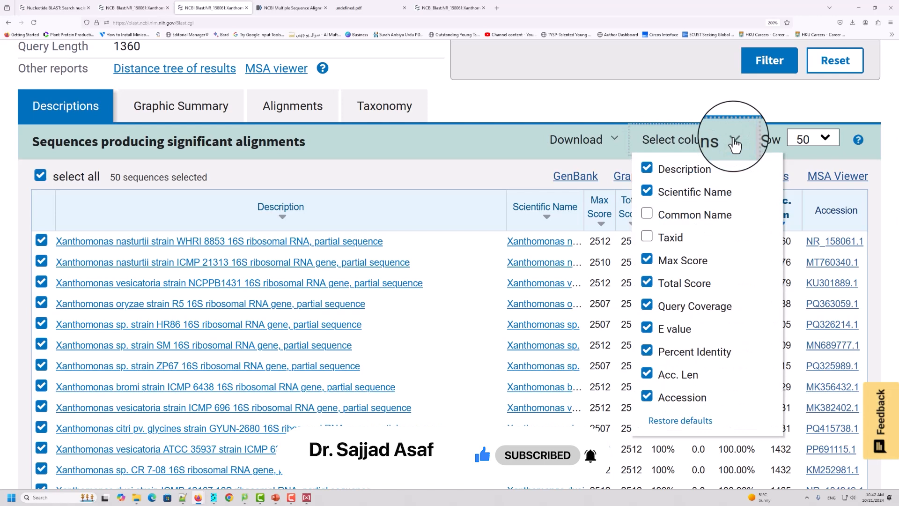
pyautogui.click(734, 146)
pyautogui.click(735, 146)
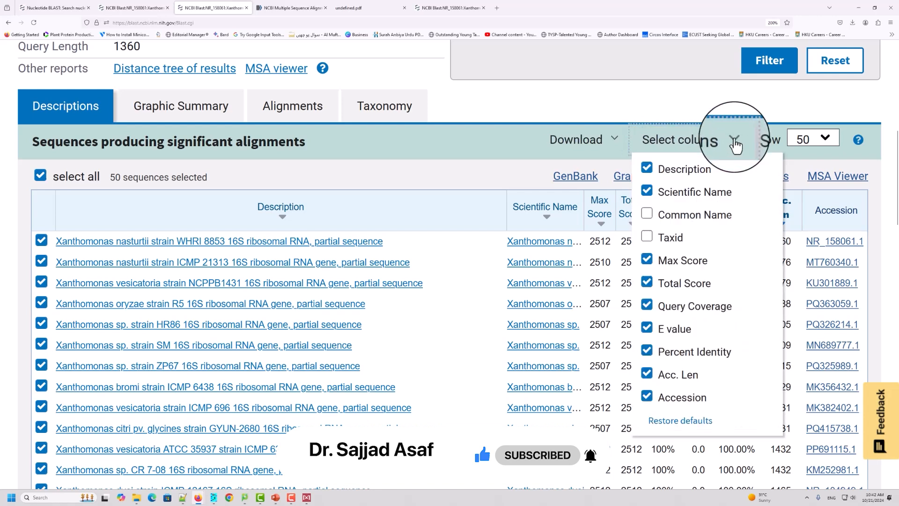
pyautogui.click(735, 145)
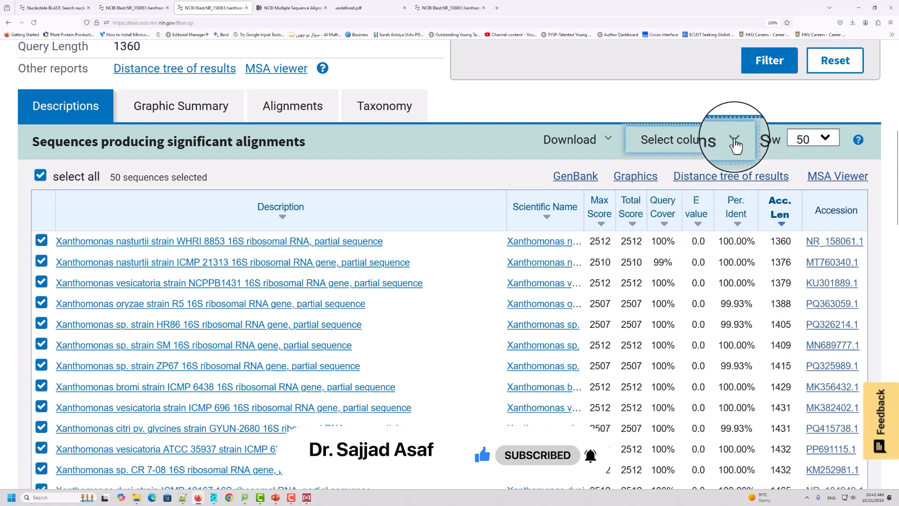
pyautogui.click(608, 143)
pyautogui.click(608, 143)
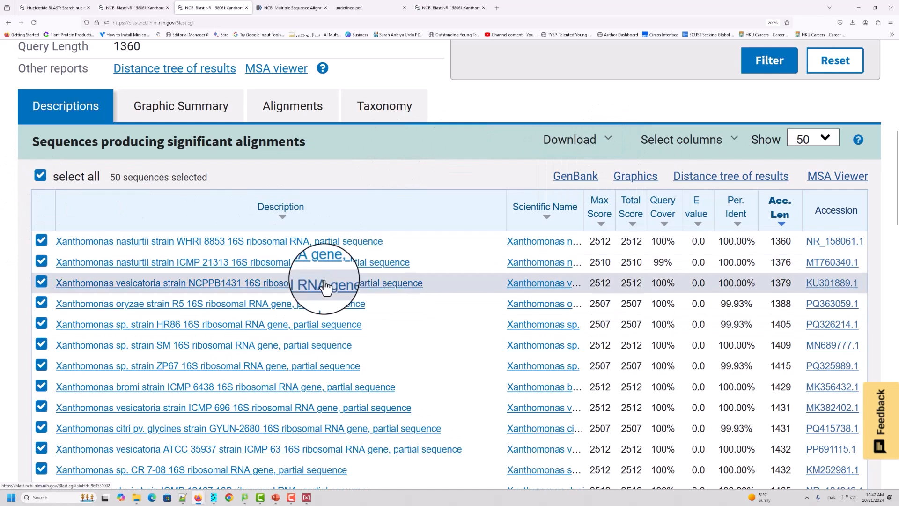
# Deselect all hits, and select only the first 15 16S rRNA sequences, from NR_158061.1 to PQ304171.1.
pyautogui.scroll(-8, 103, 272)
pyautogui.scroll(-8, 104, 271)
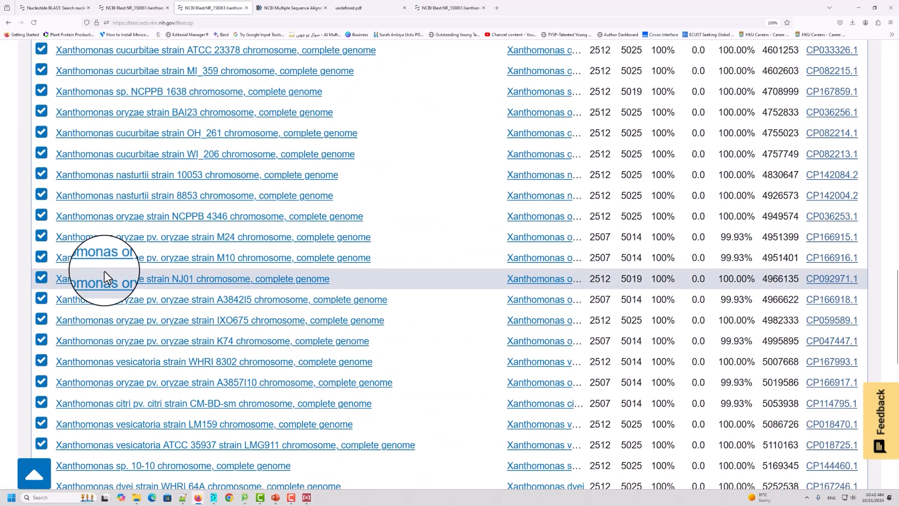
pyautogui.scroll(15, 105, 271)
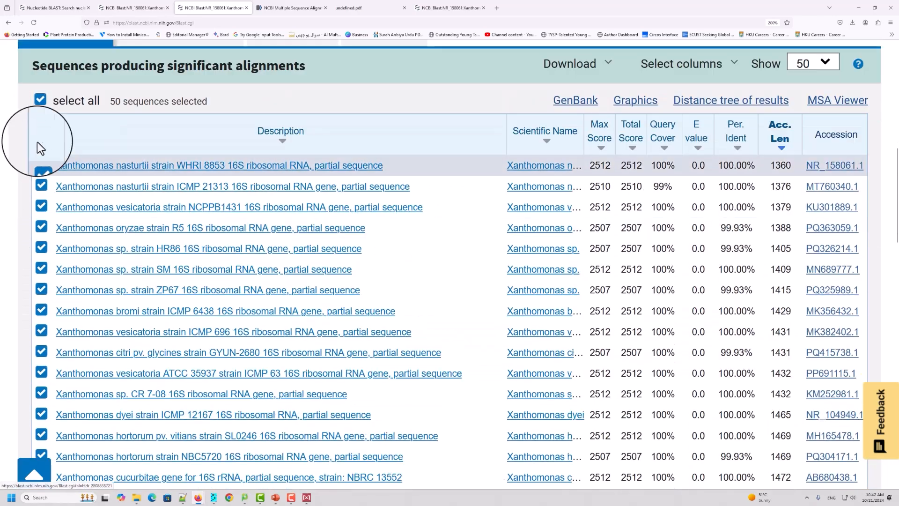
pyautogui.click(40, 99)
pyautogui.click(41, 165)
pyautogui.click(41, 180)
pyautogui.click(41, 207)
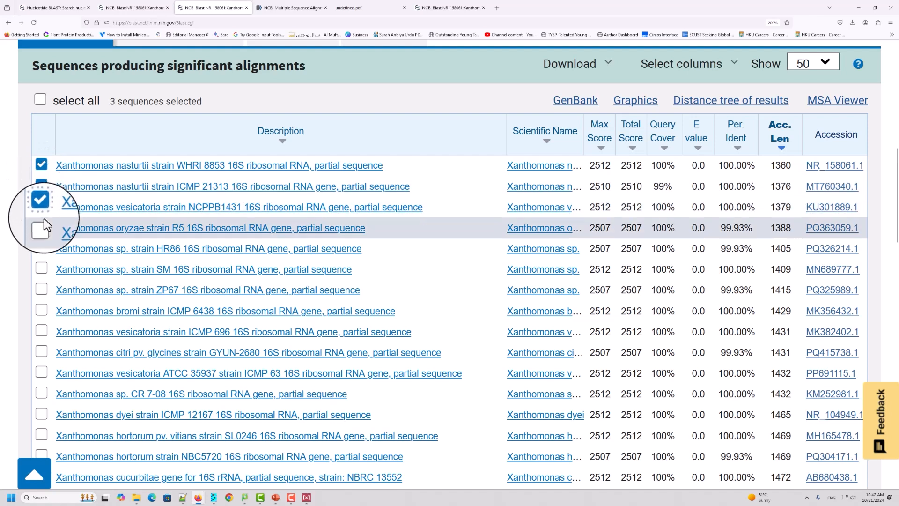
pyautogui.click(41, 228)
pyautogui.click(41, 248)
pyautogui.click(41, 269)
pyautogui.click(41, 290)
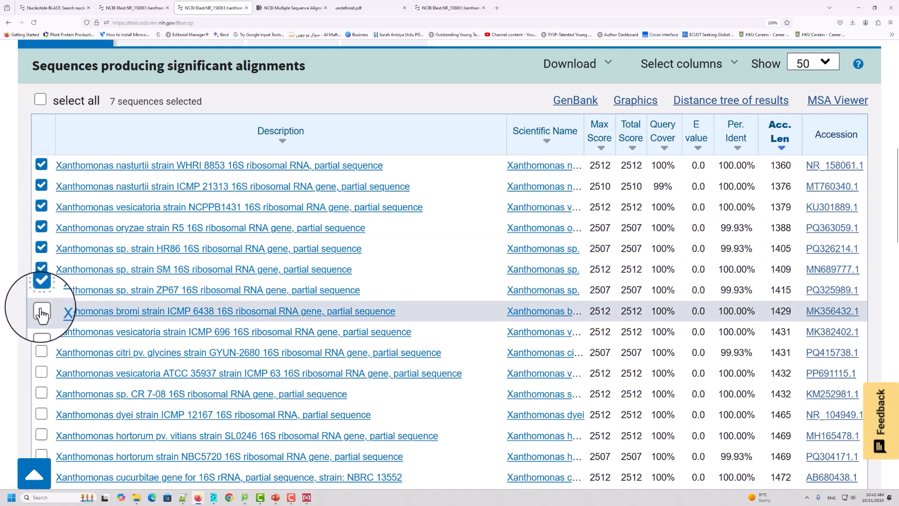
pyautogui.click(41, 311)
pyautogui.click(41, 332)
pyautogui.click(41, 352)
pyautogui.click(42, 373)
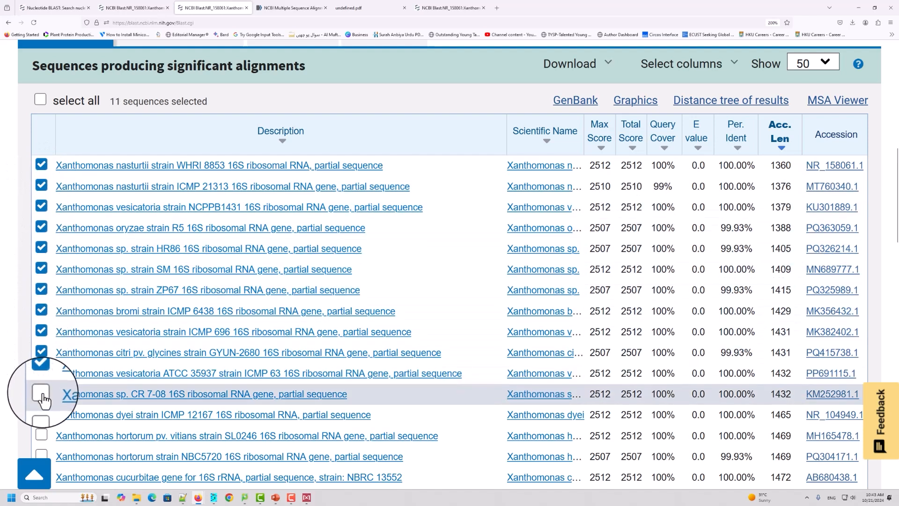
pyautogui.click(41, 394)
pyautogui.click(42, 414)
pyautogui.click(41, 435)
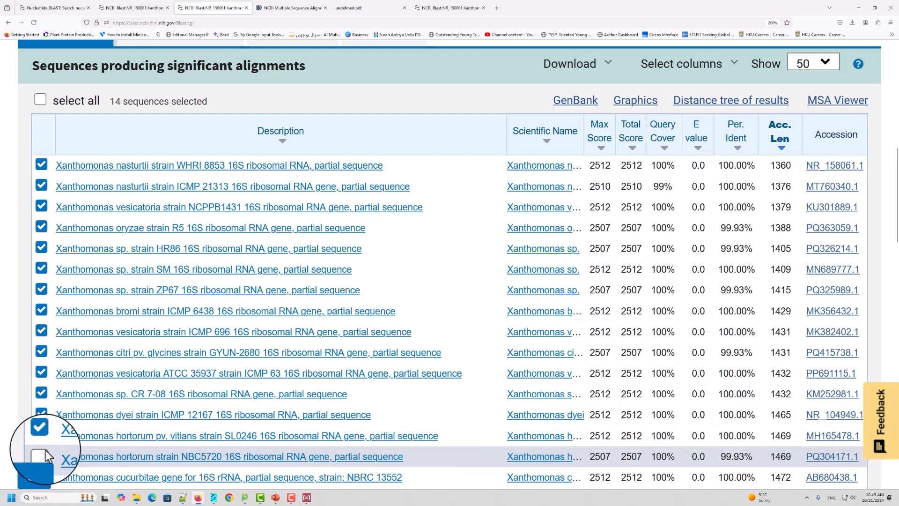
pyautogui.click(40, 455)
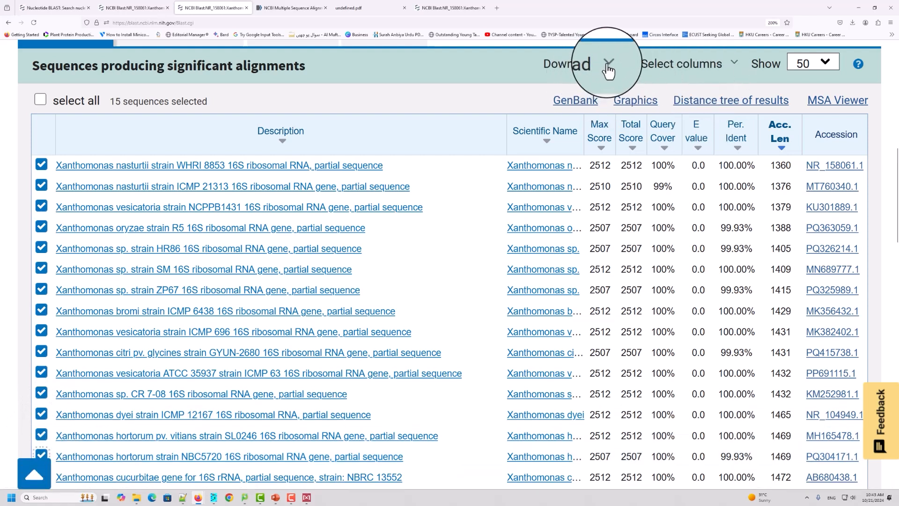
# Download the selected hits as FASTA (complete sequence) and show the downloaded file in its folder.
pyautogui.click(607, 65)
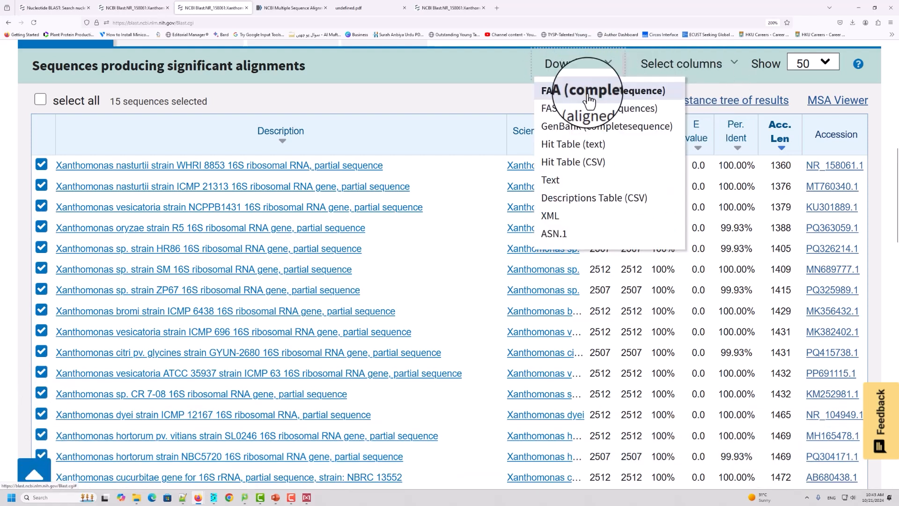
pyautogui.scroll(1, 573, 116)
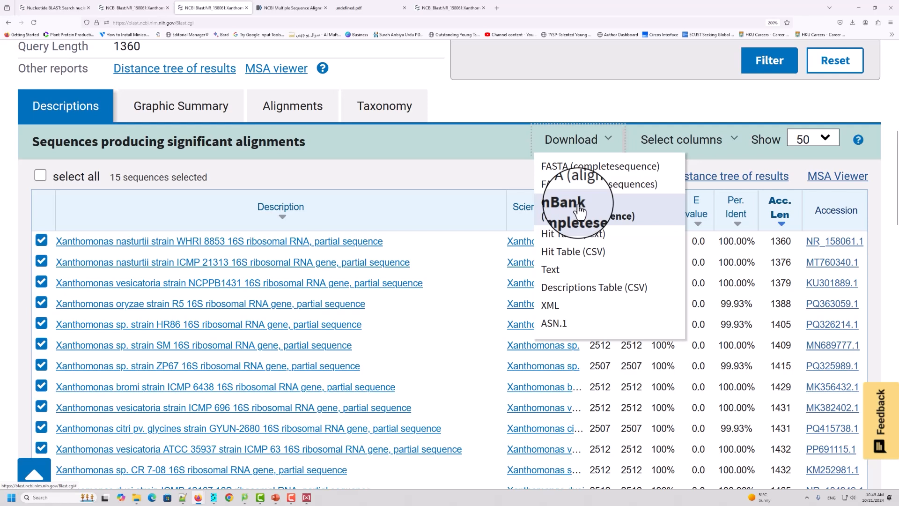
pyautogui.click(583, 176)
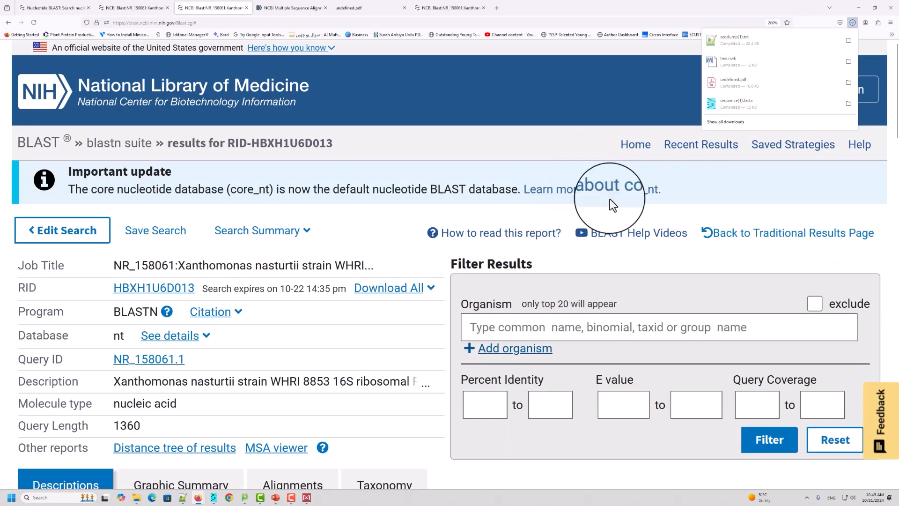
pyautogui.rightClick(745, 43)
pyautogui.click(766, 60)
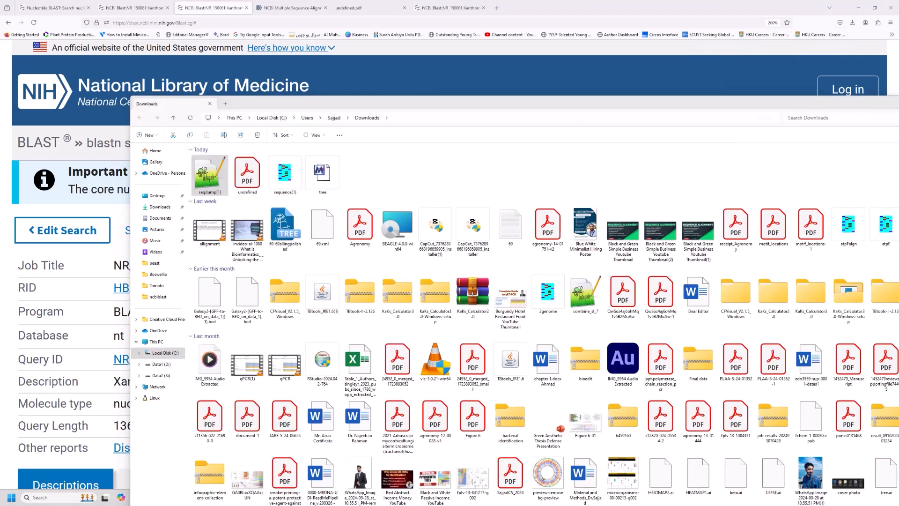
# Open the downloaded seqdump(1) file in Notepad++, look through its sequences, and put the windows away to return to the browser.
pyautogui.moveTo(898, 52); pyautogui.dragTo(390, 137)
pyautogui.doubleClick(394, 136)
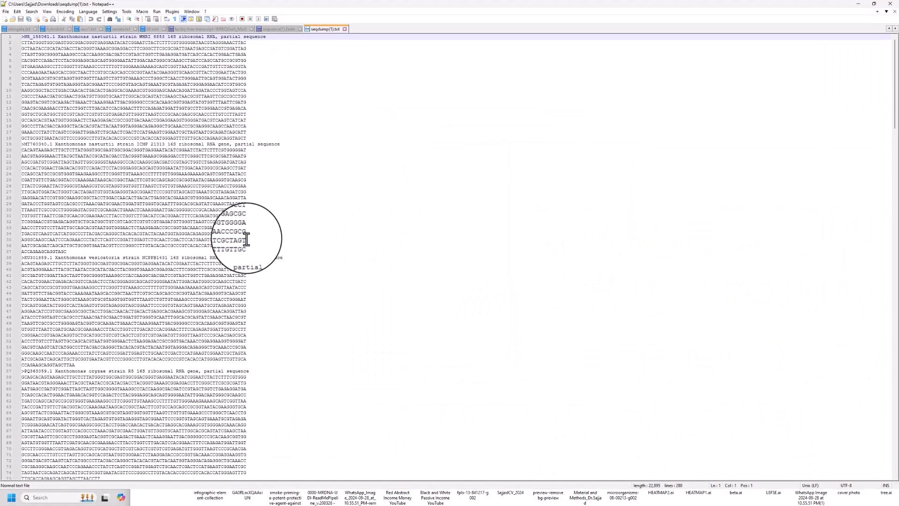
pyautogui.scroll(-20, 246, 240)
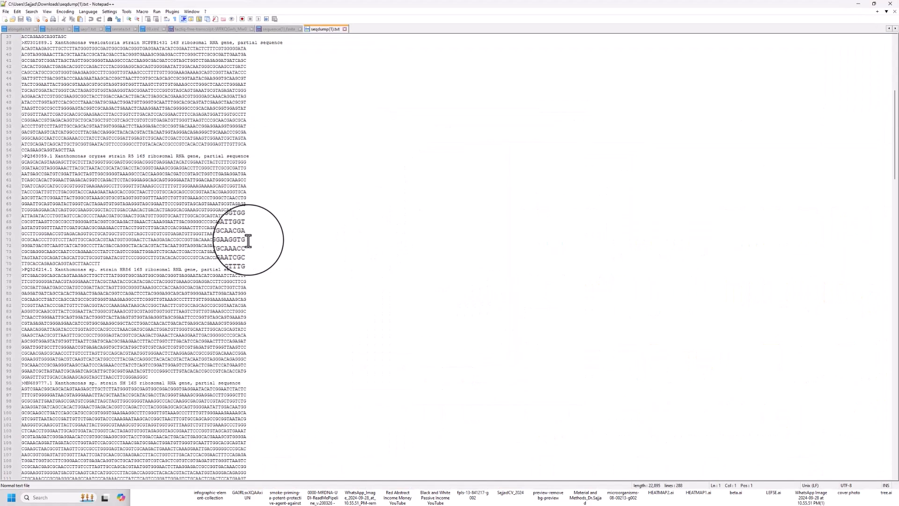
pyautogui.click(856, 3)
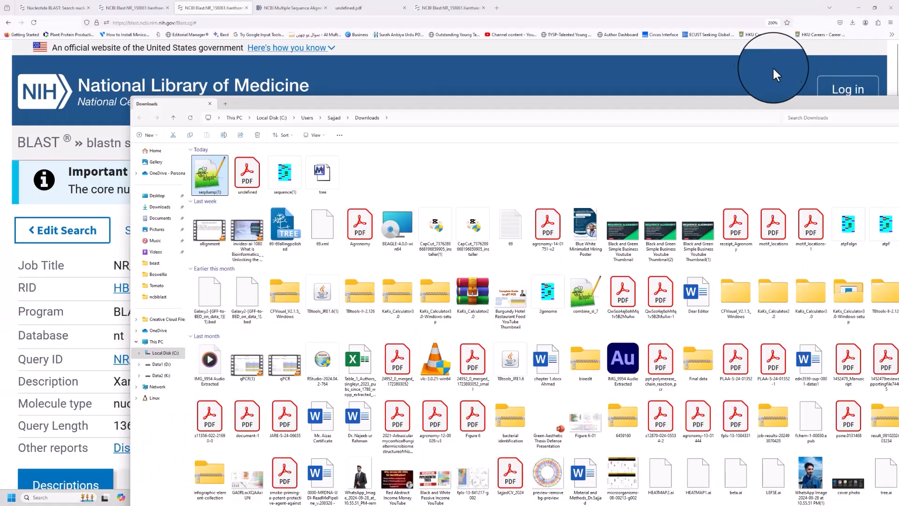
pyautogui.click(770, 54)
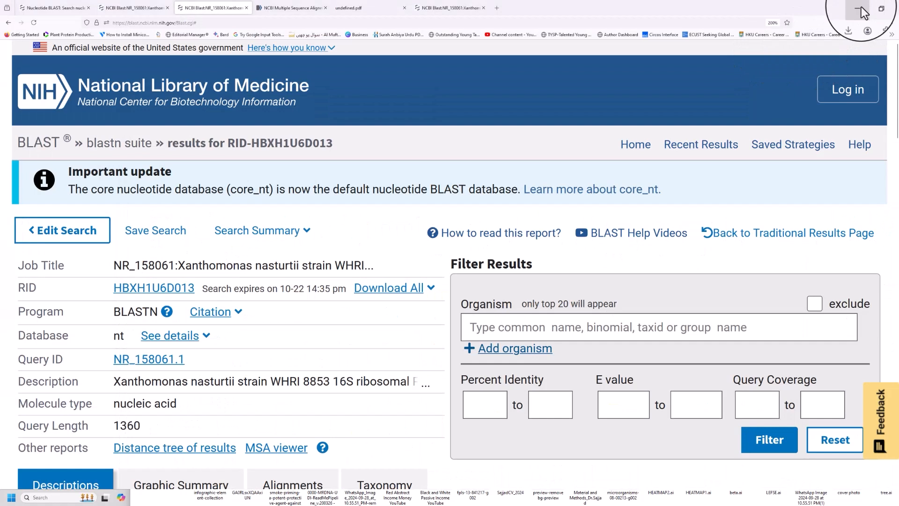